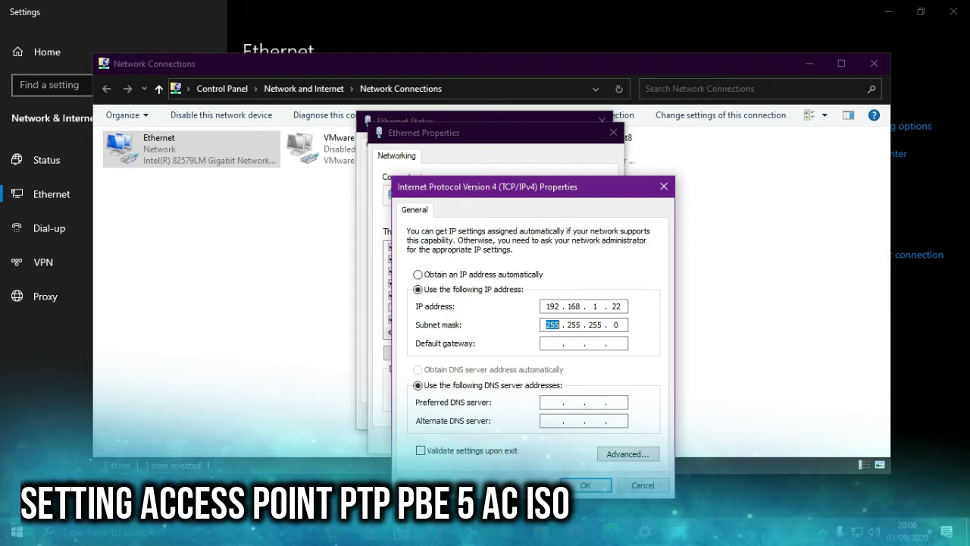
- Apply the static IPv4 settings, close all network dialogs and Settings, and launch Chrome
{"action": "left_click", "coordinate": [591, 485]}
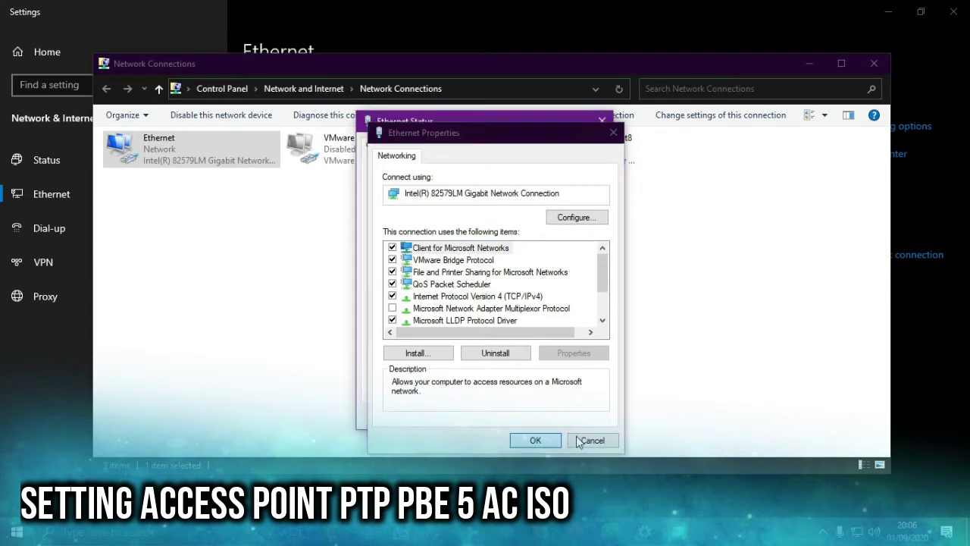
{"action": "left_click", "coordinate": [580, 441]}
{"action": "left_click", "coordinate": [873, 63]}
{"action": "left_click", "coordinate": [582, 419]}
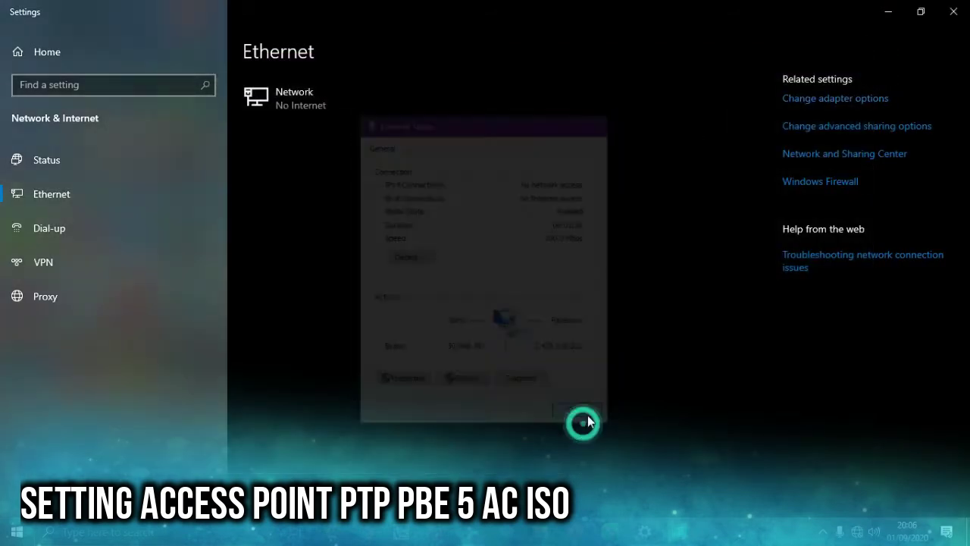
{"action": "left_click", "coordinate": [961, 12]}
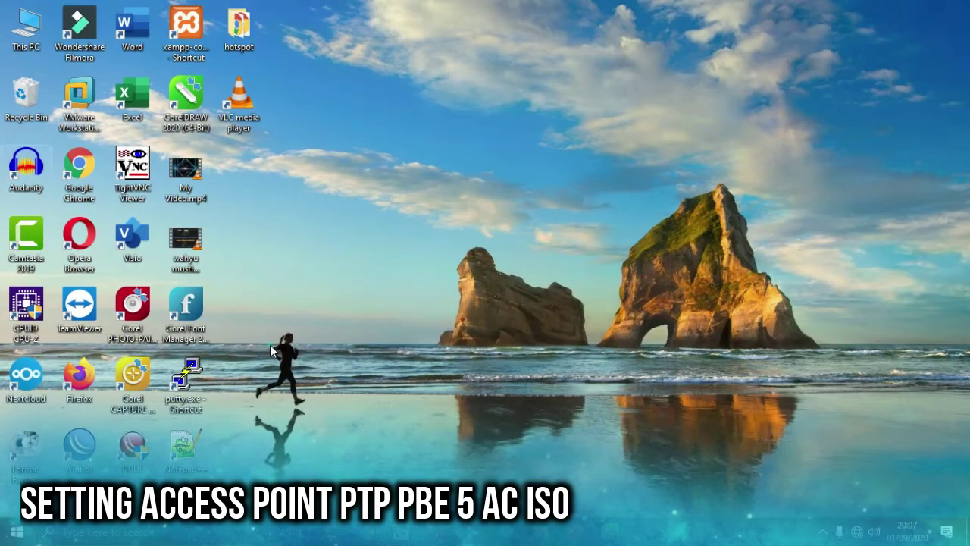
{"action": "double_click", "coordinate": [81, 174]}
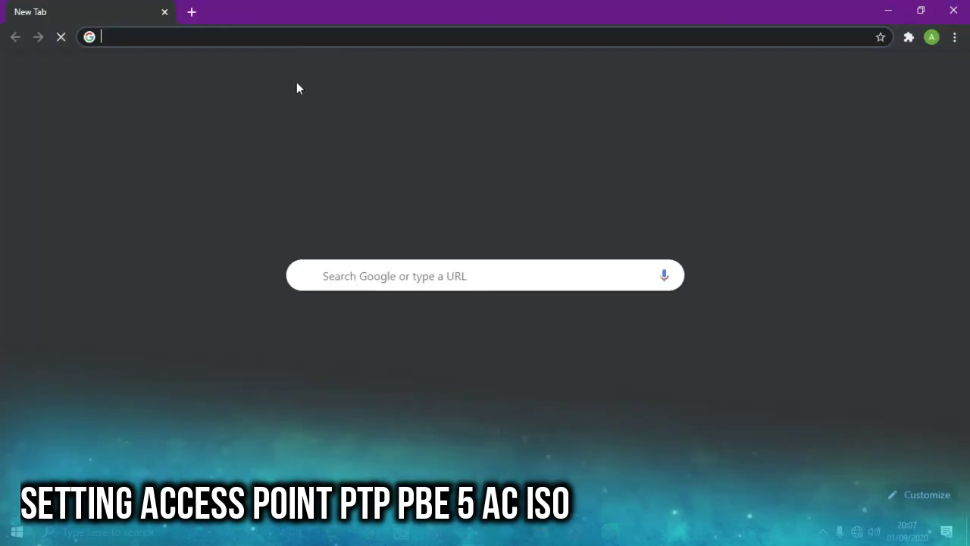
- Load 192.168.1.20 in Chrome, reaching the 'Your connection is not private' warning
{"action": "left_click", "coordinate": [313, 37]}
{"action": "type", "text": "192"}
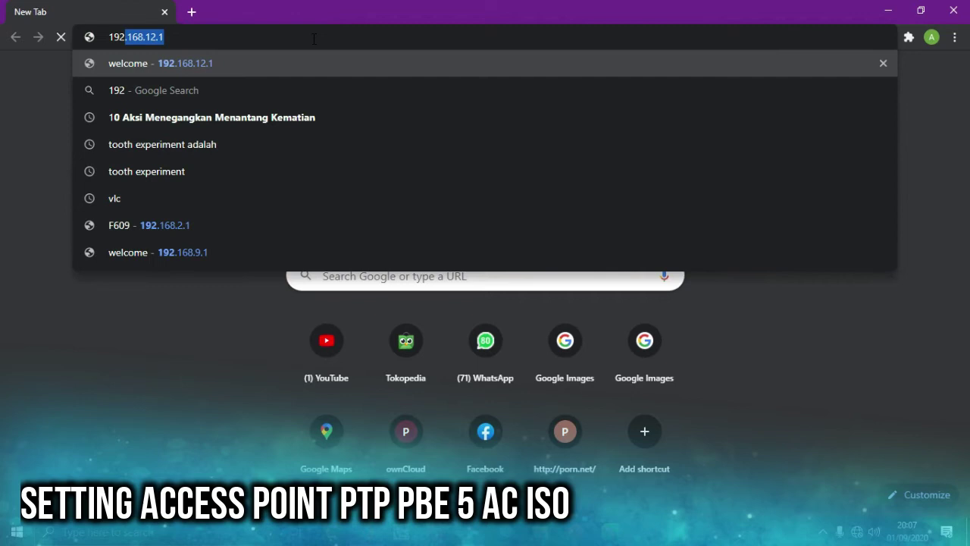
{"action": "type", "text": ".1"}
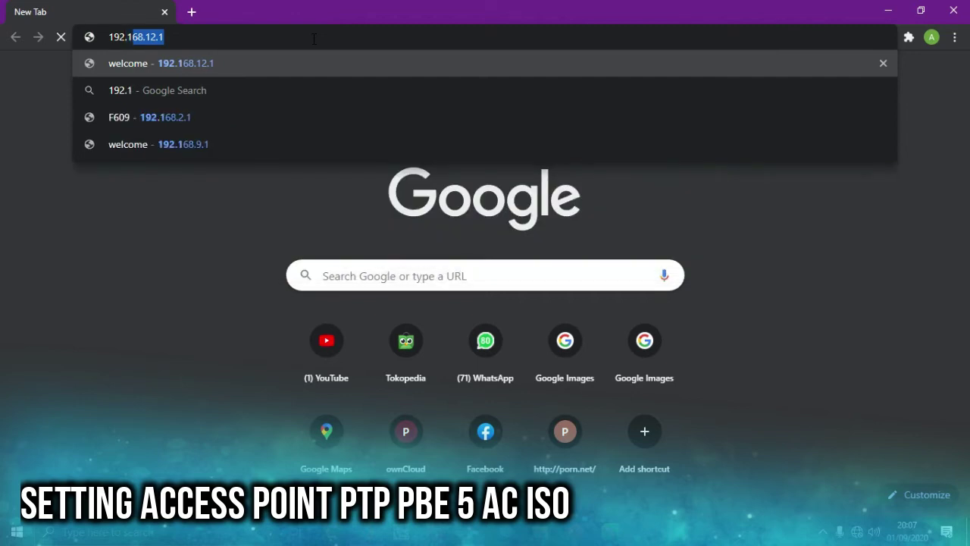
{"action": "type", "text": "68.1.20"}
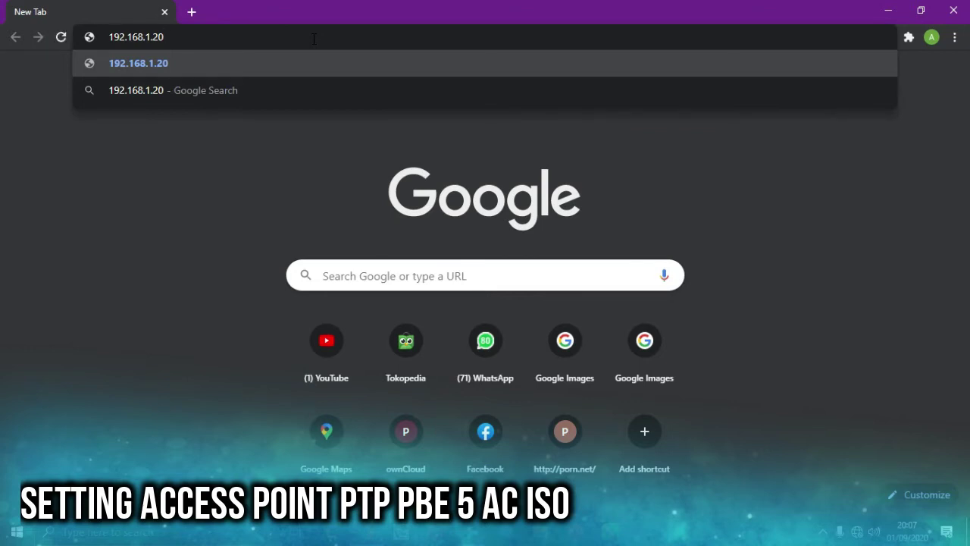
{"action": "key", "text": "Return"}
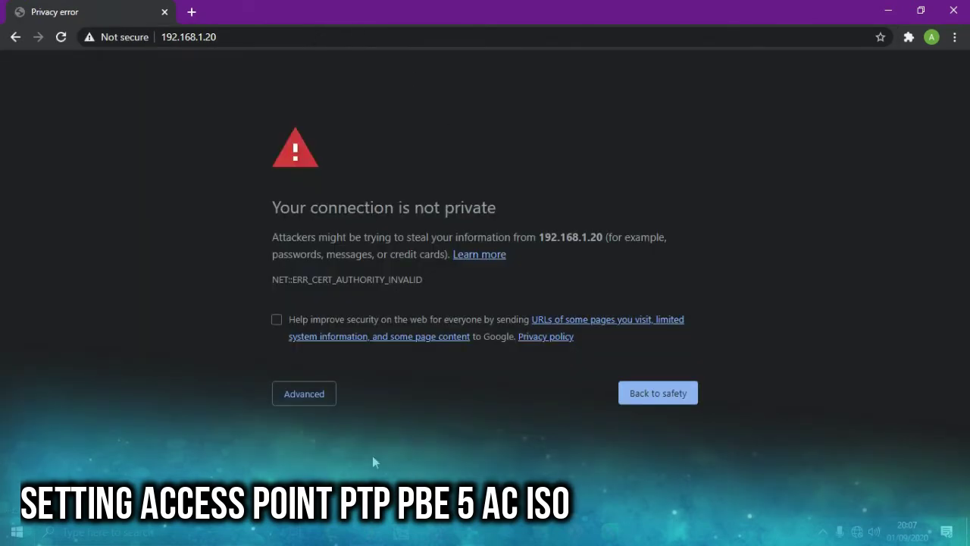
{"action": "key", "text": "super"}
- Ping 192.168.1.20 from Command Prompt, confirm replies, then close the window
{"action": "type", "text": "cm"}
{"action": "key", "text": "Return"}
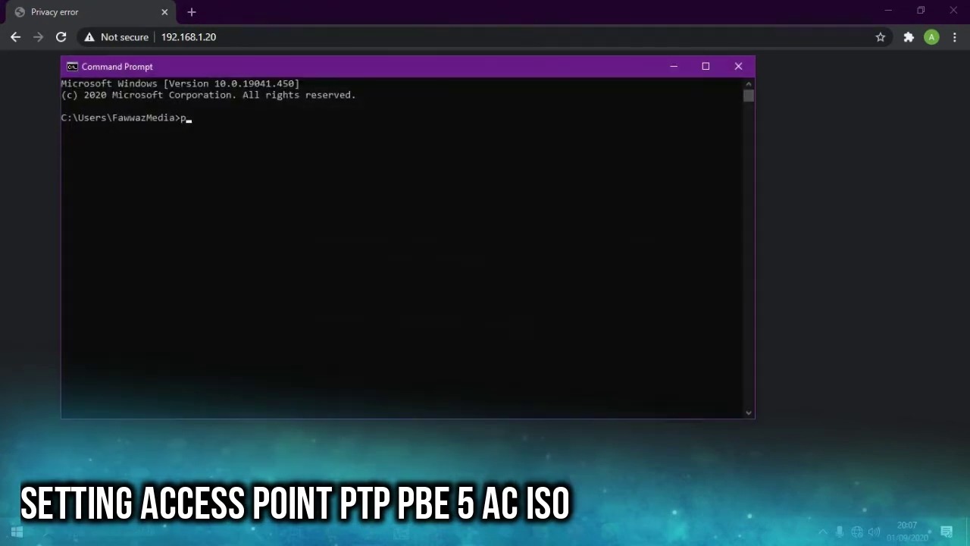
{"action": "type", "text": "ping 192.168.1.20"}
{"action": "key", "text": "Return"}
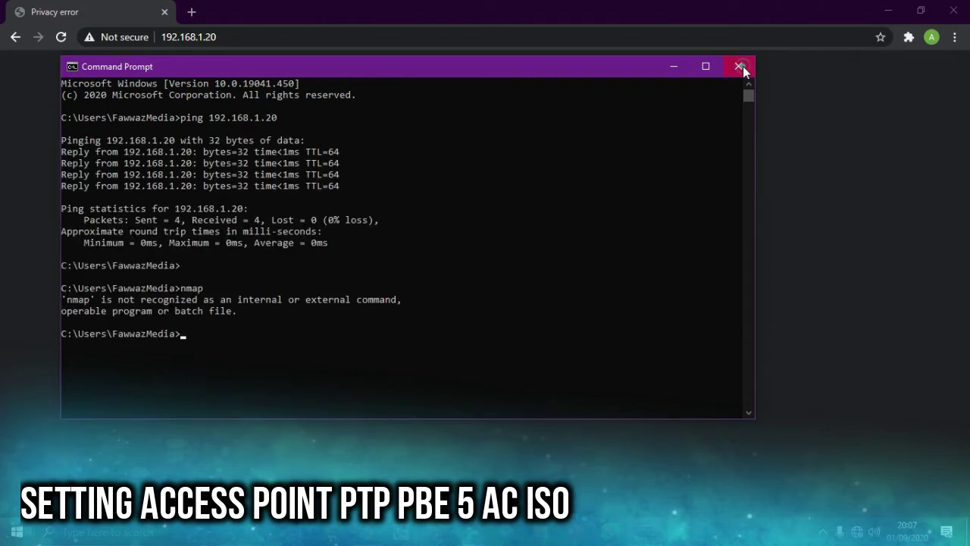
{"action": "left_click", "coordinate": [740, 66]}
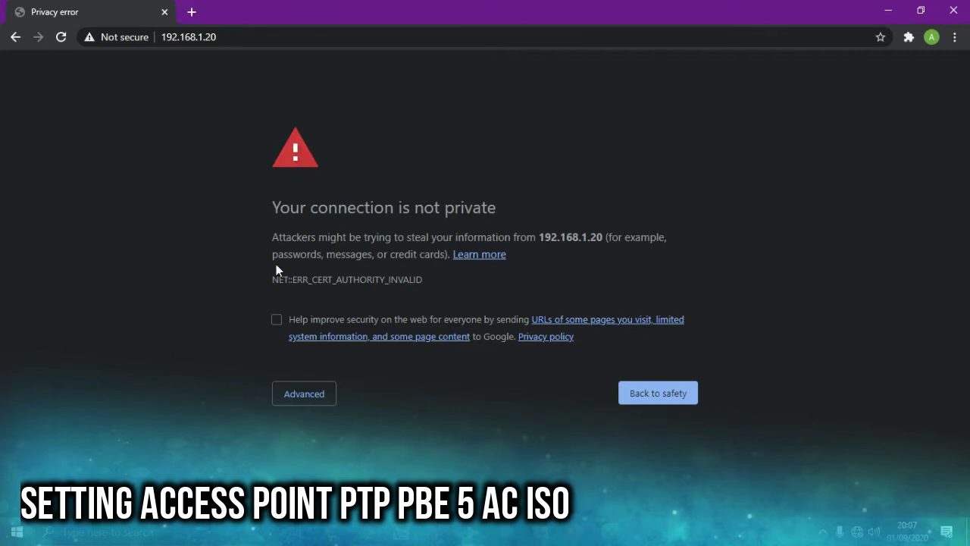
- Bypass the certificate warning via Advanced and proceed to 192.168.1.20 (unsafe)
{"action": "left_click", "coordinate": [193, 36]}
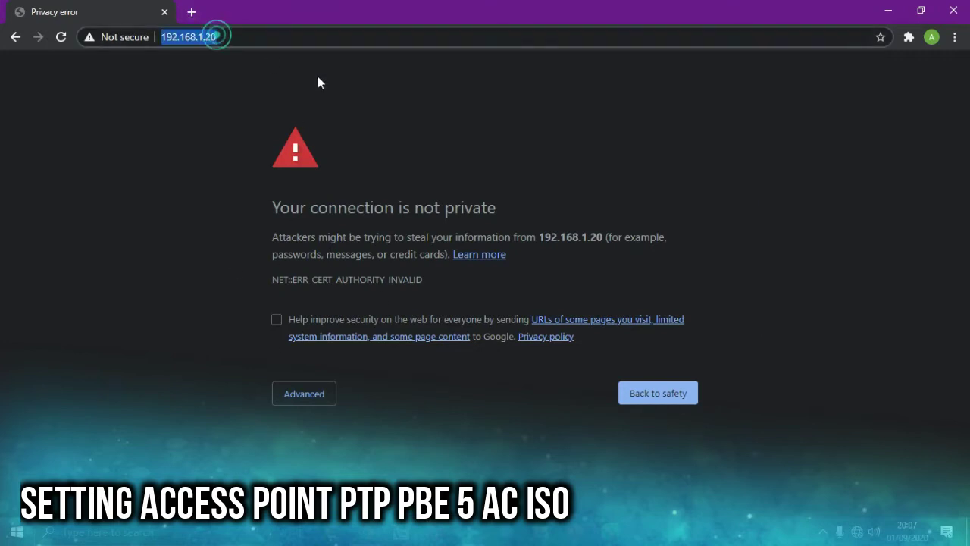
{"action": "left_click", "coordinate": [316, 400]}
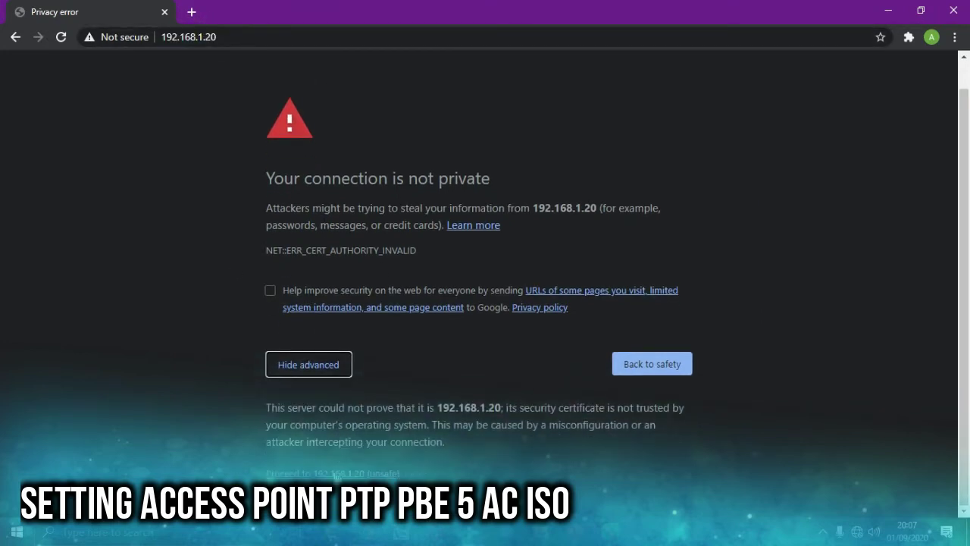
{"action": "left_click", "coordinate": [322, 473]}
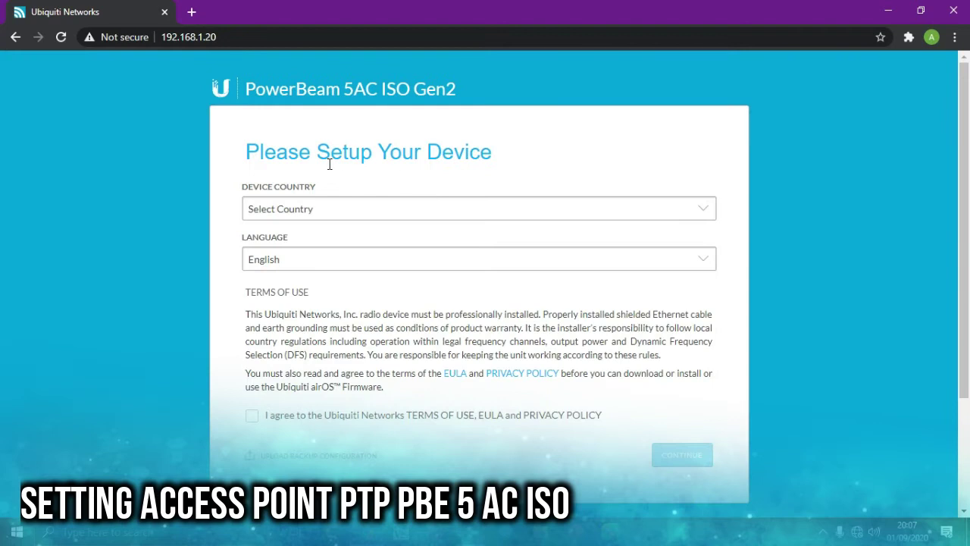
- Set the device country to Indonesia and accept the terms of use
{"action": "left_click", "coordinate": [410, 218]}
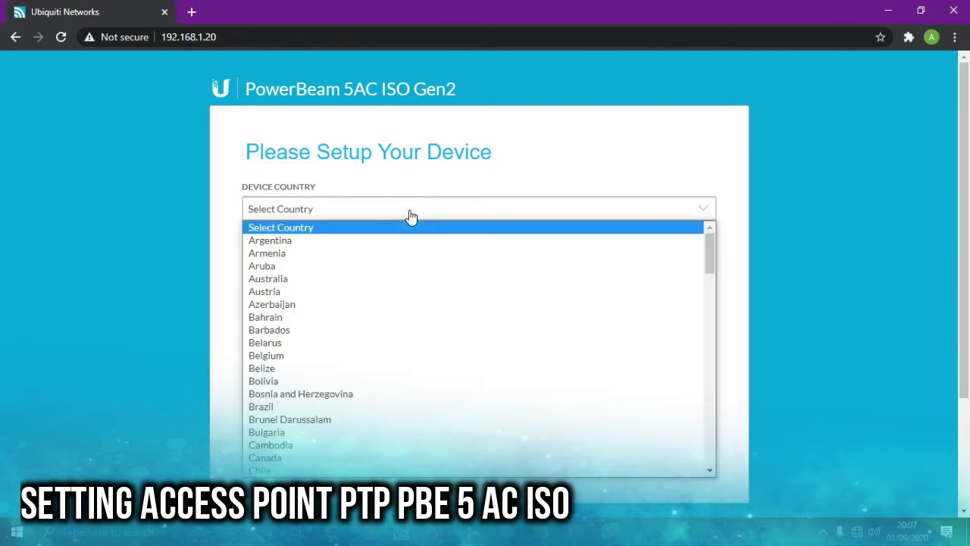
{"action": "scroll", "coordinate": [427, 309], "scroll_direction": "down", "scroll_amount": 15}
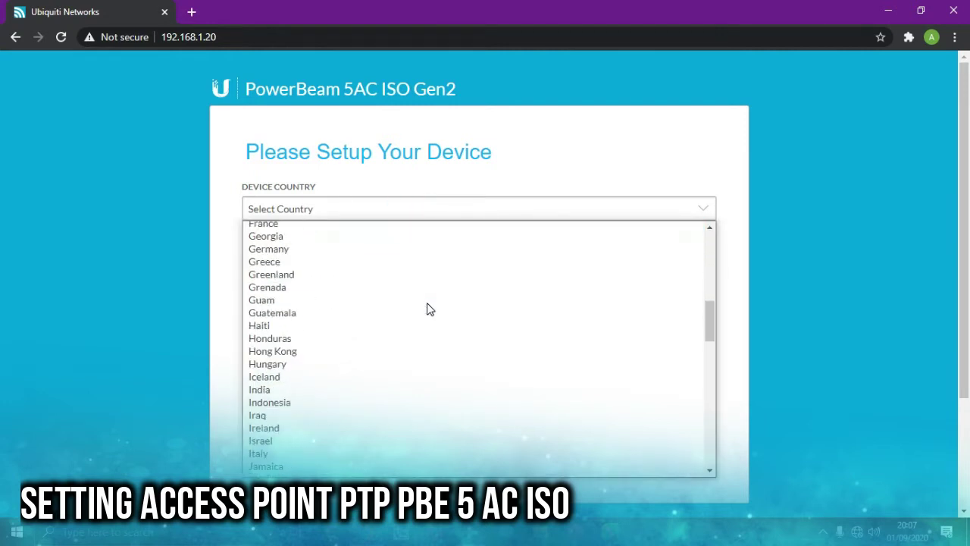
{"action": "scroll", "coordinate": [426, 309], "scroll_direction": "down", "scroll_amount": 4}
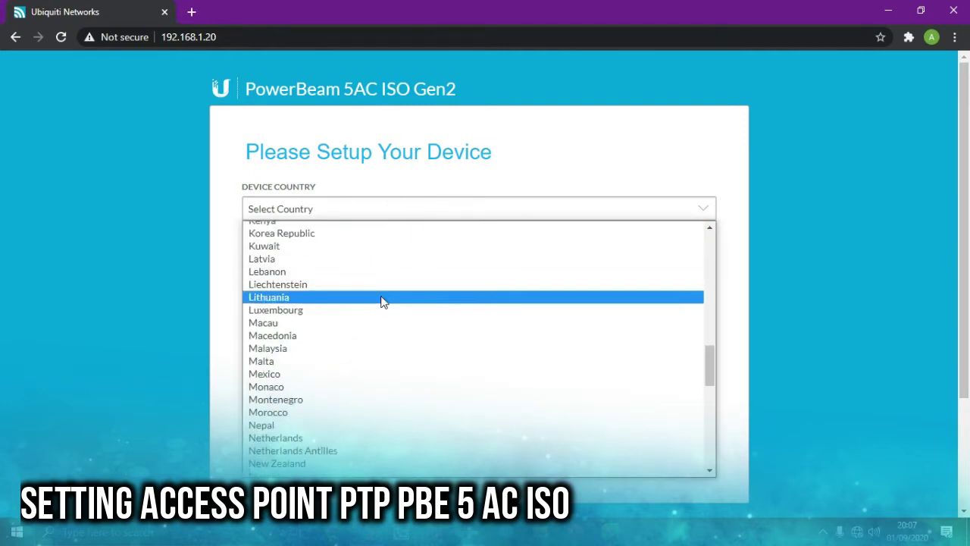
{"action": "scroll", "coordinate": [352, 341], "scroll_direction": "up", "scroll_amount": 3}
{"action": "left_click", "coordinate": [352, 341]}
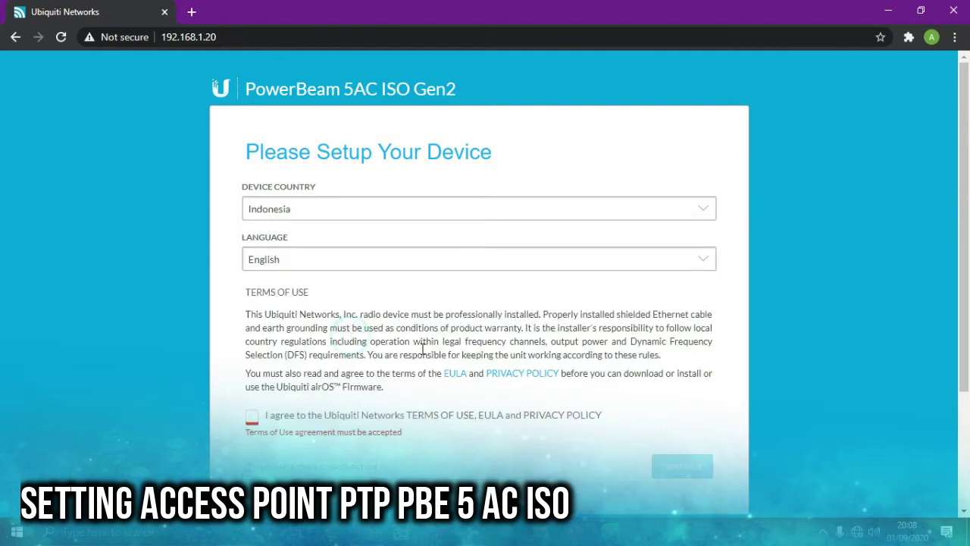
{"action": "left_click", "coordinate": [278, 415]}
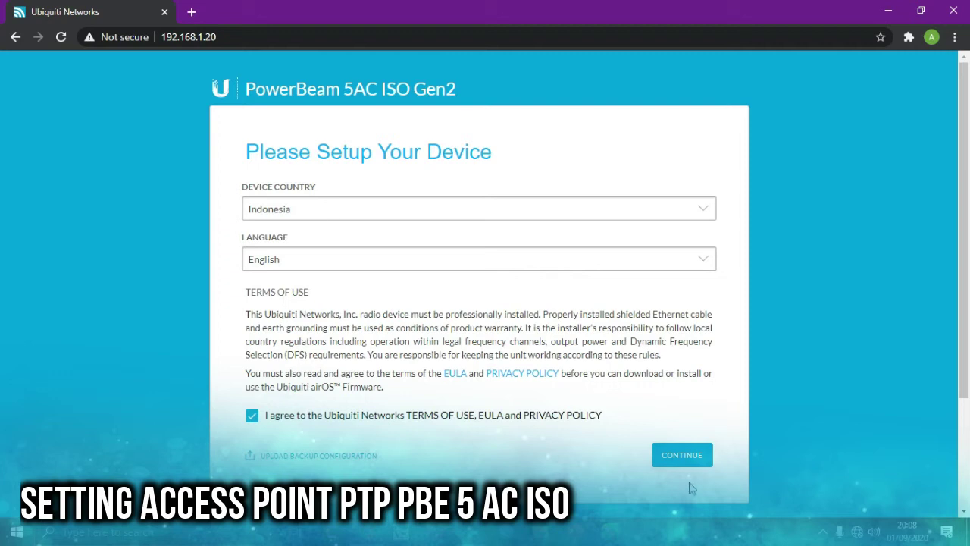
{"action": "left_click", "coordinate": [676, 455]}
- Create the admin login by entering a username and the password twice, then save
{"action": "left_click", "coordinate": [372, 208]}
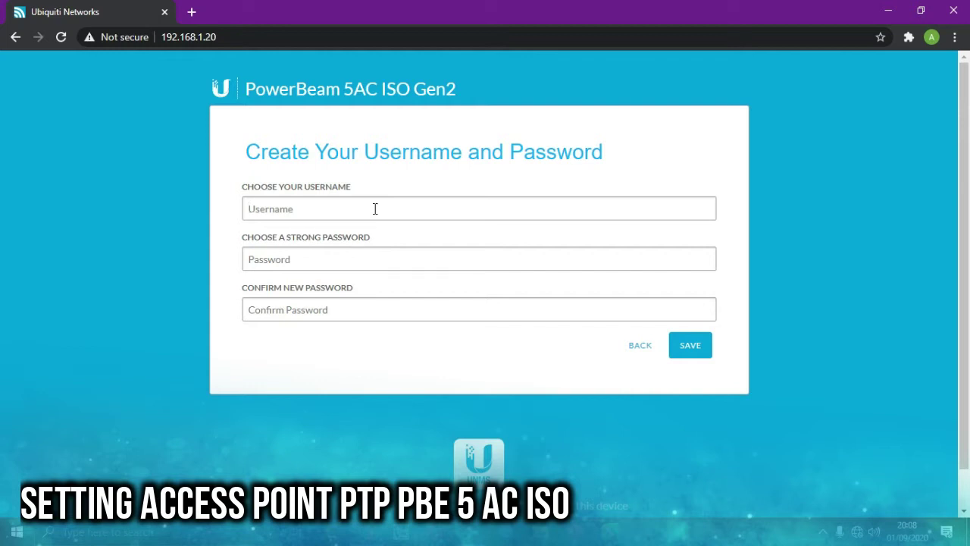
{"action": "type", "text": "ad"}
{"action": "type", "text": "admi"}
{"action": "key", "text": "BackSpace"}
{"action": "key", "text": "BackSpace"}
{"action": "type", "text": "admin123"}
{"action": "key", "text": "Tab"}
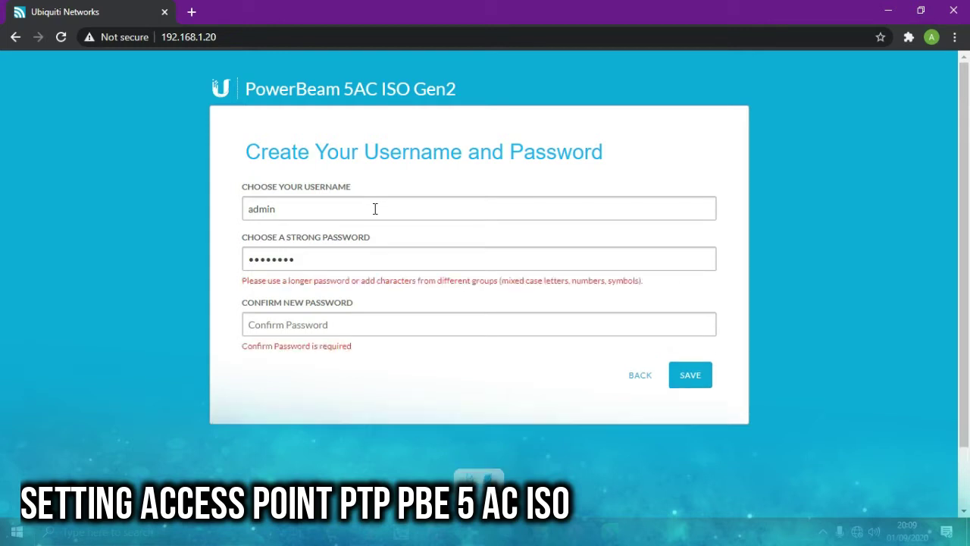
{"action": "type", "text": "a"}
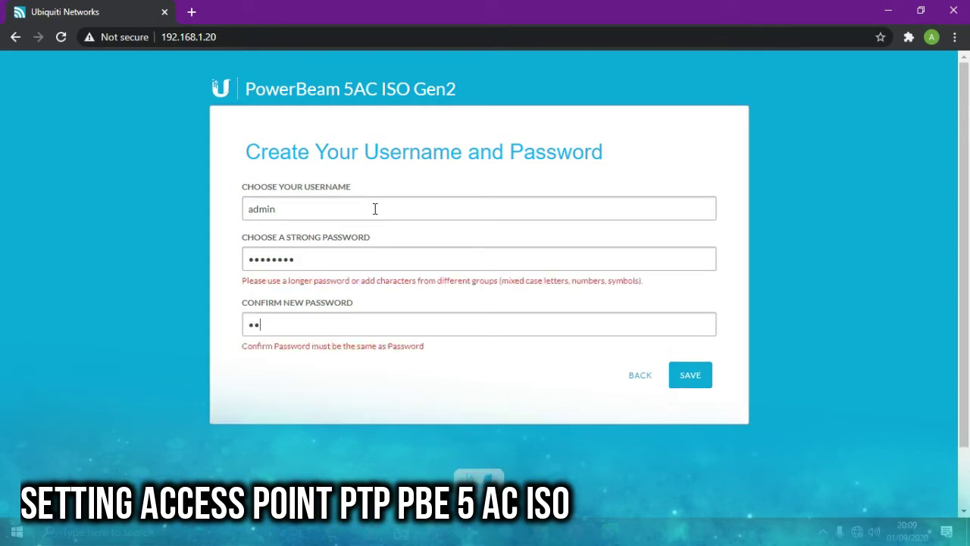
{"action": "type", "text": "dmin123"}
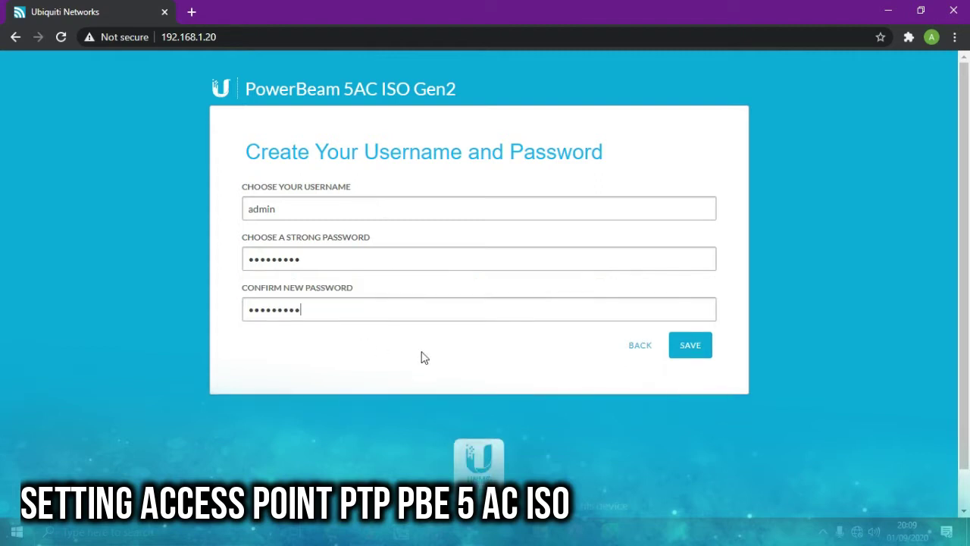
{"action": "left_click", "coordinate": [689, 355]}
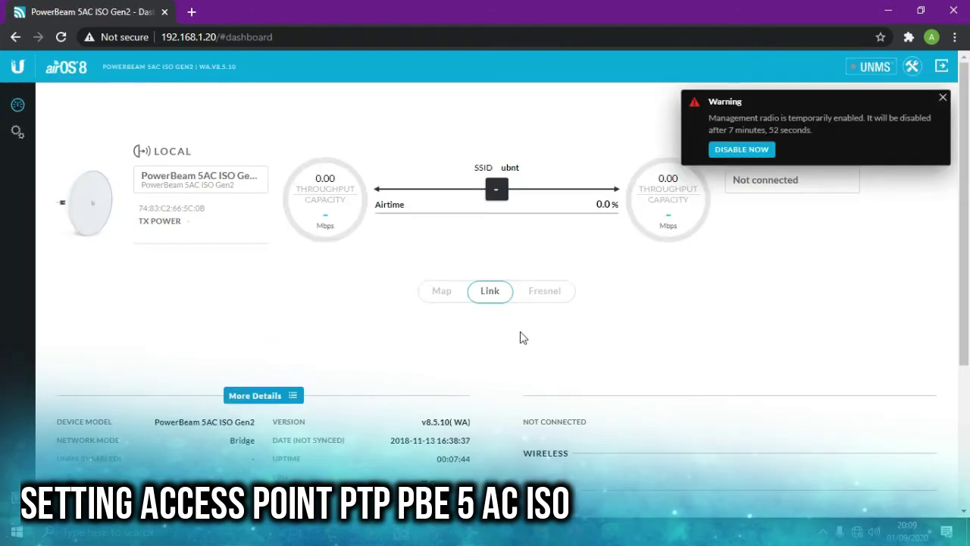
- Dismiss the management radio warning and browse between the Wireless and Network tabs
{"action": "left_click", "coordinate": [764, 150]}
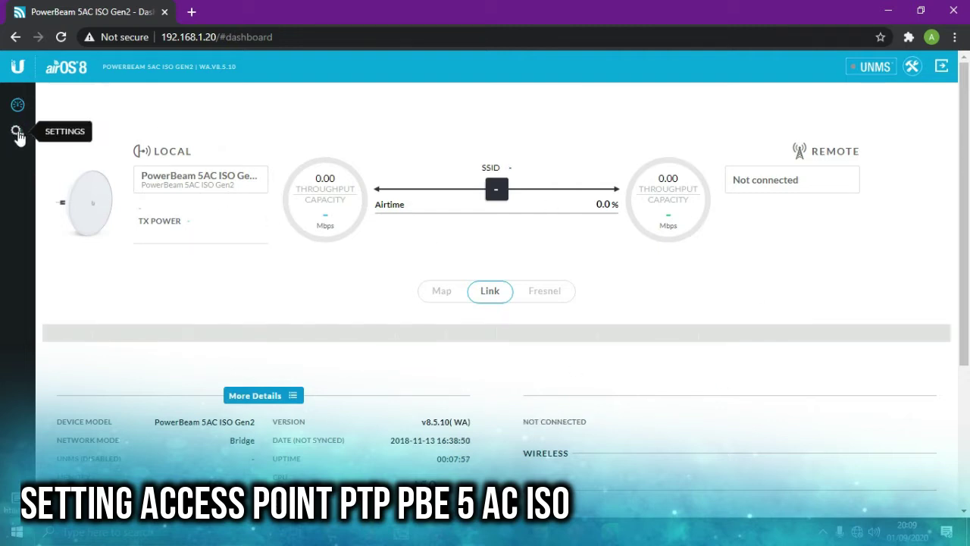
{"action": "left_click", "coordinate": [17, 133]}
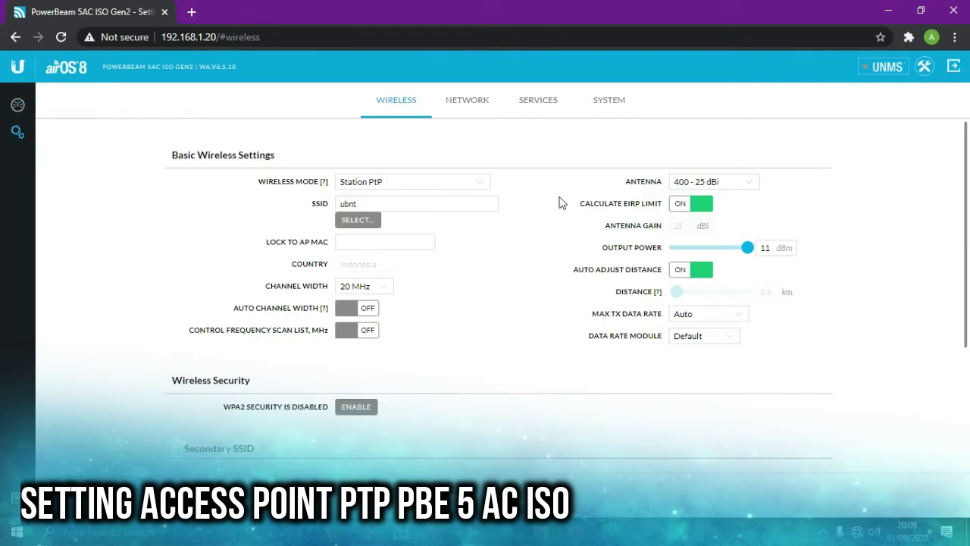
{"action": "left_click", "coordinate": [454, 101]}
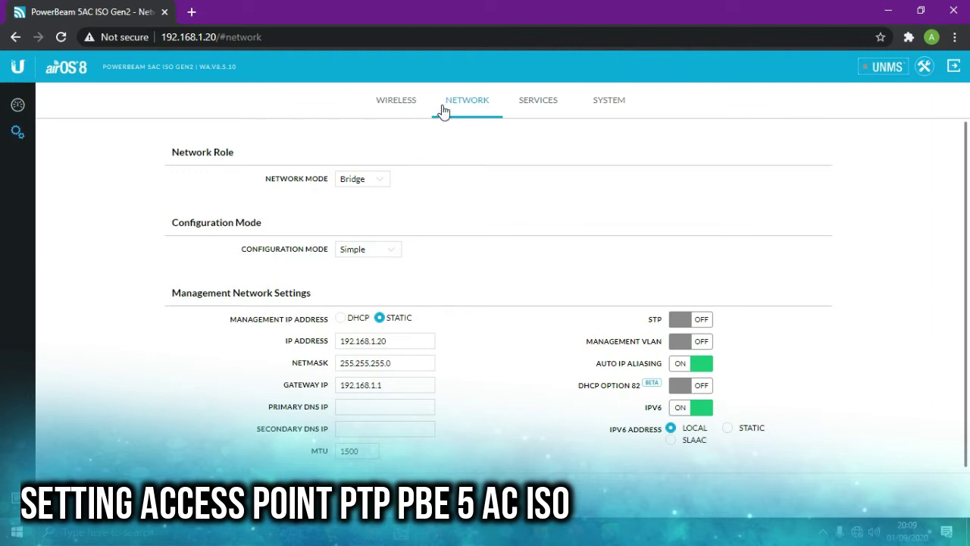
{"action": "left_click", "coordinate": [397, 103]}
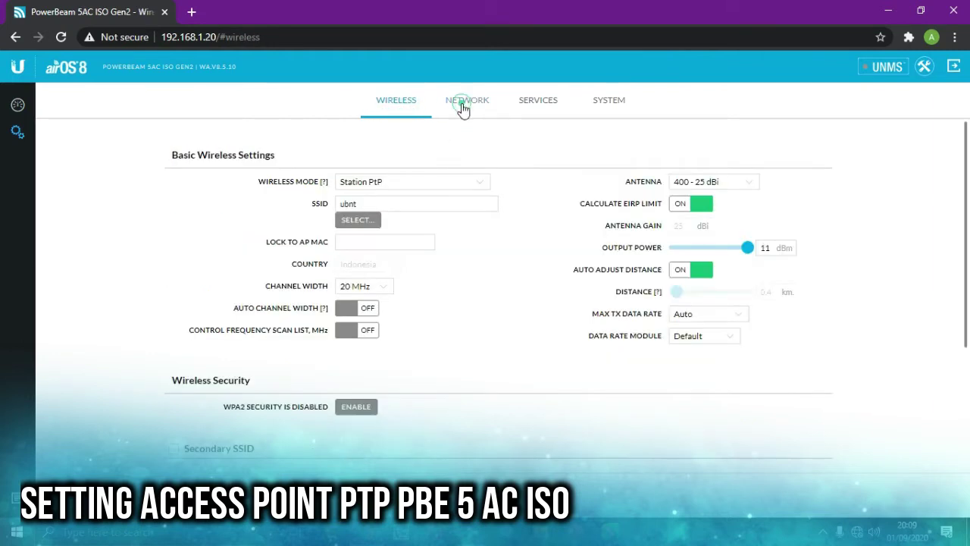
{"action": "left_click", "coordinate": [462, 107]}
{"action": "left_click", "coordinate": [405, 108]}
{"action": "left_click", "coordinate": [473, 104]}
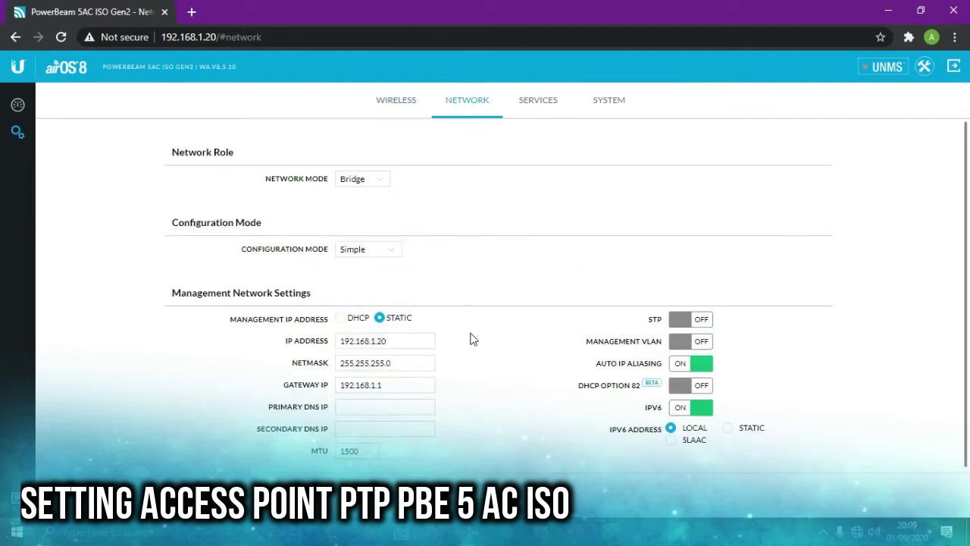
- Inspect the device IP 192.168.1.20 and gateway, review the System tab, then return to Wireless
{"action": "left_click", "coordinate": [394, 382]}
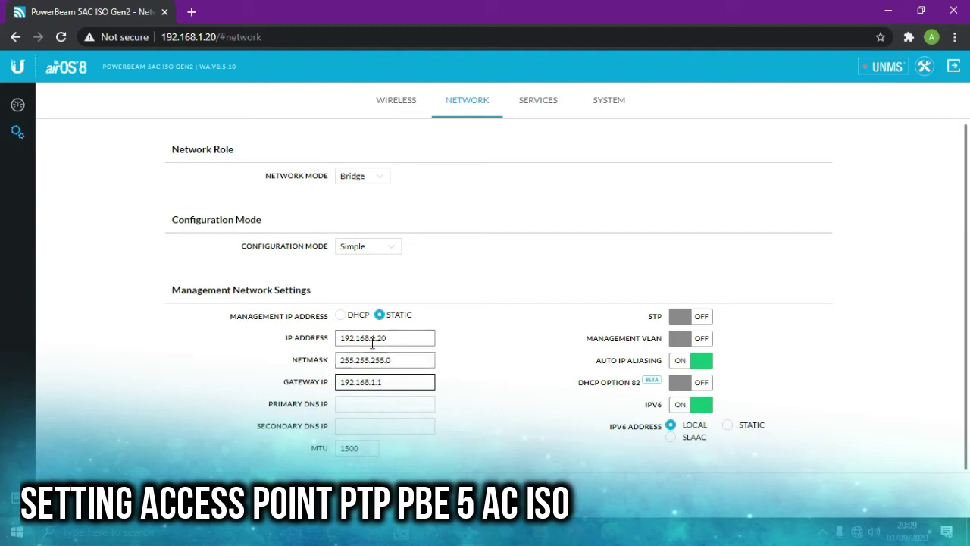
{"action": "left_click_drag", "start_coordinate": [399, 339], "coordinate": [264, 356]}
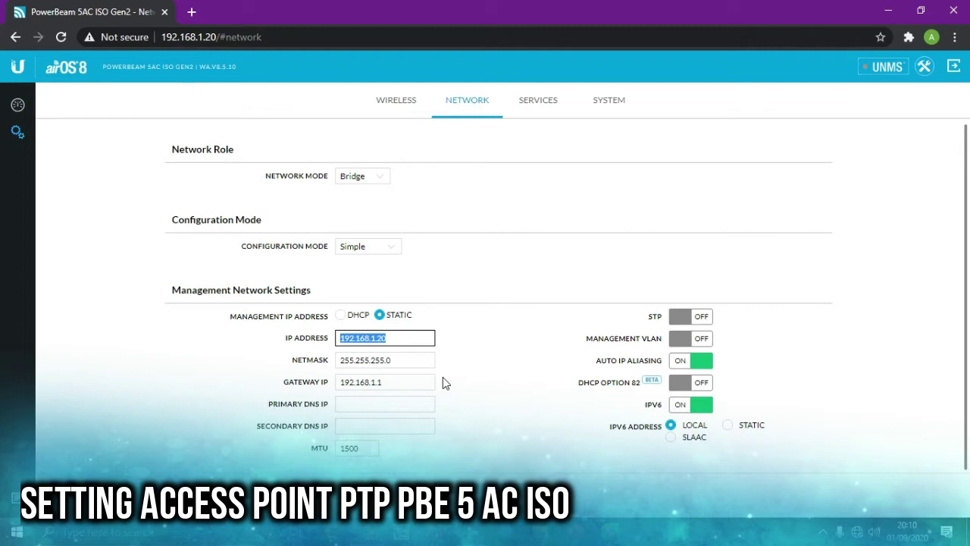
{"action": "left_click", "coordinate": [600, 104]}
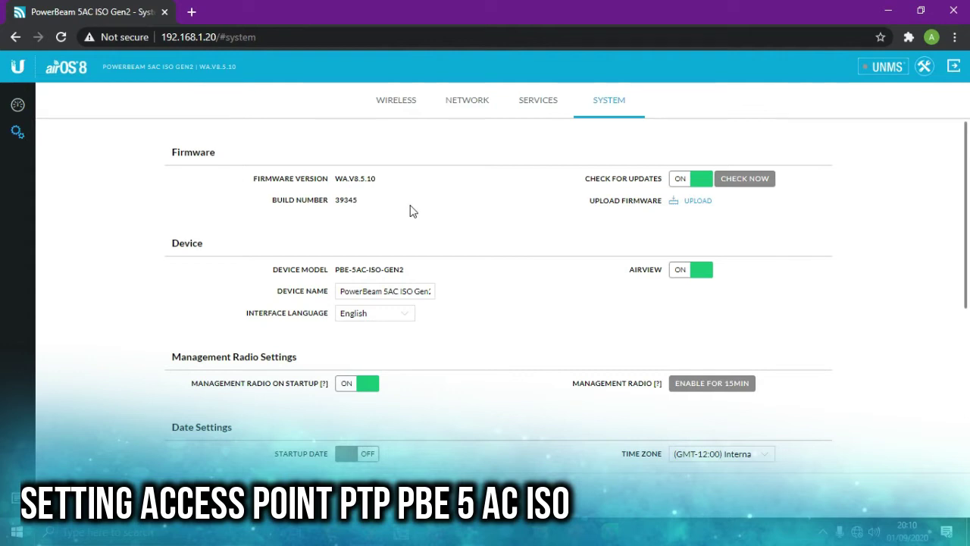
{"action": "left_click", "coordinate": [17, 131]}
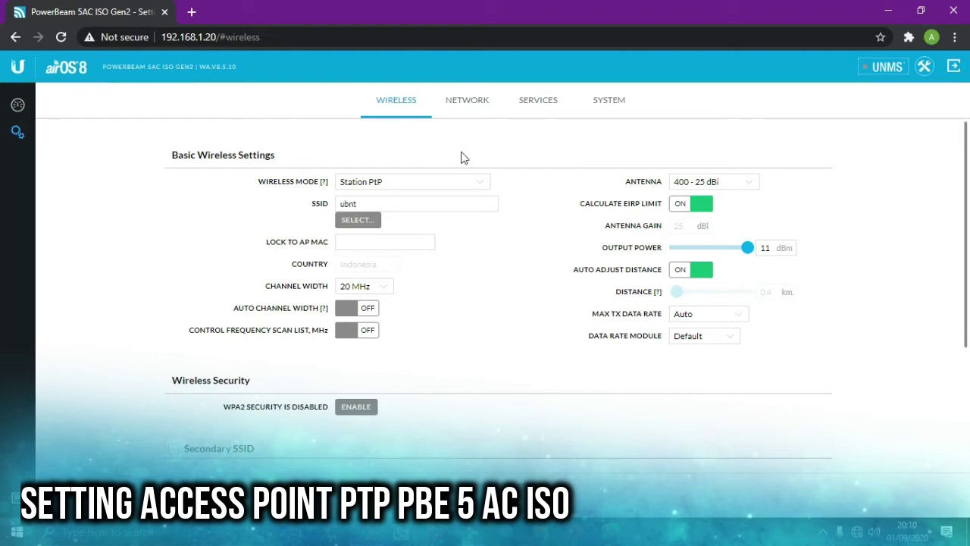
- Change the management IP to 10.7.210.220 and the netmask to 255.255.0.0
{"action": "left_click", "coordinate": [474, 103]}
{"action": "left_click_drag", "start_coordinate": [409, 338], "coordinate": [278, 338]}
{"action": "type", "text": "10.7.210.220"}
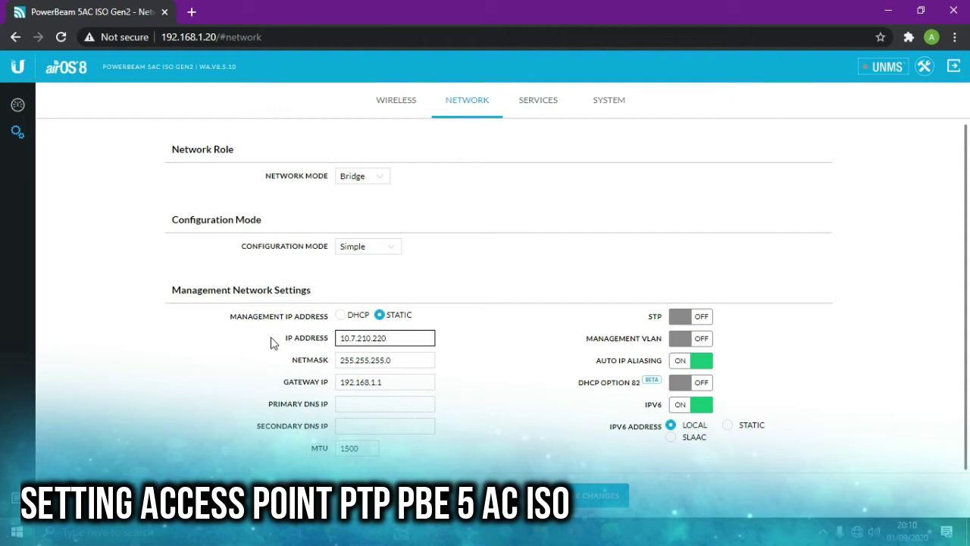
{"action": "key", "text": "Tab"}
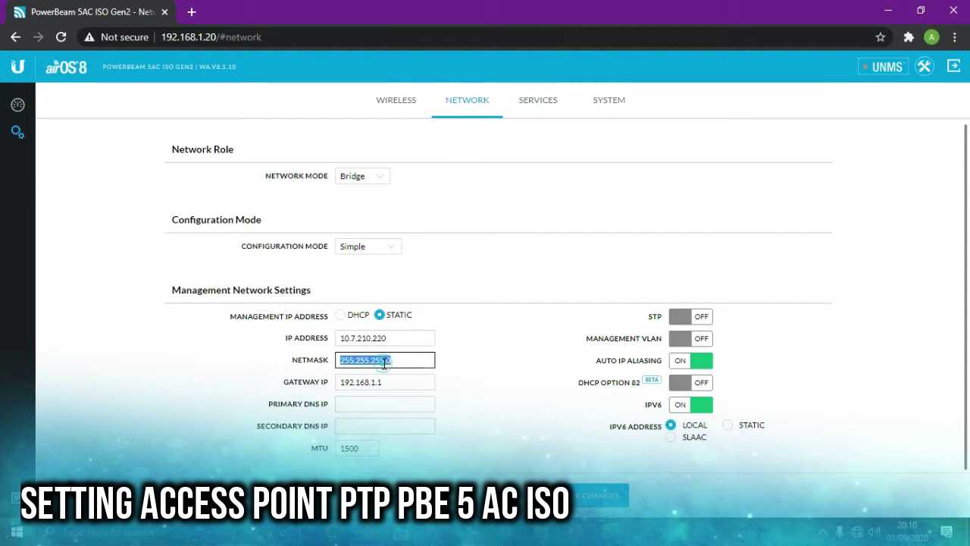
{"action": "left_click", "coordinate": [385, 363]}
{"action": "key", "text": "BackSpace"}
{"action": "key", "text": "BackSpace"}
{"action": "key", "text": "BackSpace"}
{"action": "type", "text": "0"}
- Set the gateway IP to 10.7.0.254 and the primary DNS to 8.8.8.8
{"action": "left_click_drag", "start_coordinate": [429, 381], "coordinate": [275, 402]}
{"action": "type", "text": "10"}
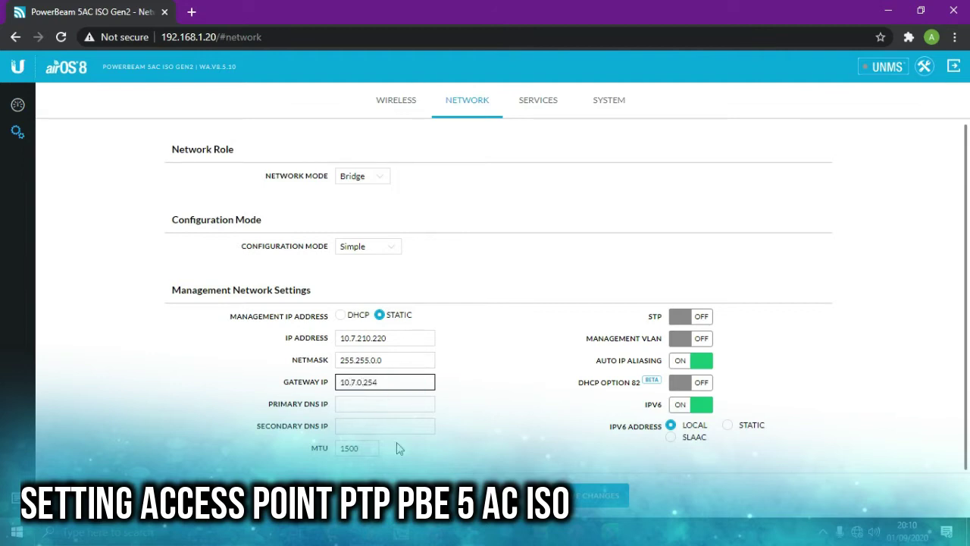
{"action": "left_click", "coordinate": [417, 403]}
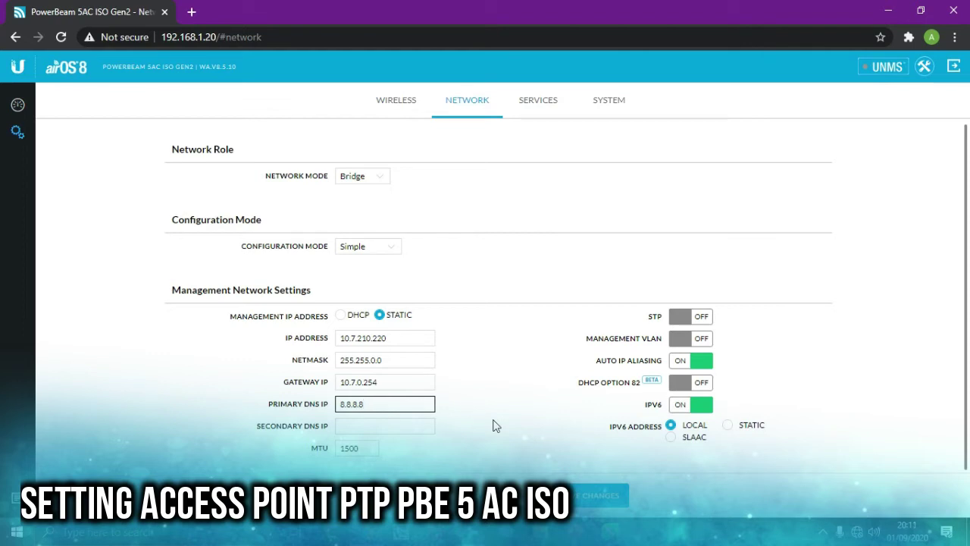
{"action": "left_click", "coordinate": [364, 360]}
- Save the network changes, choosing Disable Management Radio in the warning
{"action": "left_click", "coordinate": [609, 501]}
{"action": "left_click", "coordinate": [824, 143]}
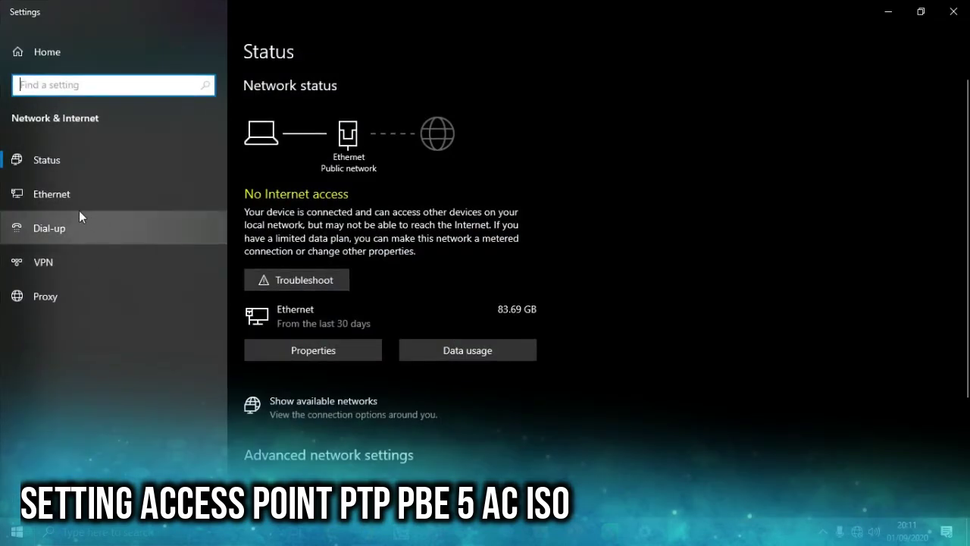
- Switch the Ethernet adapter's IPv4 to obtain IP and DNS automatically
{"action": "left_click", "coordinate": [64, 194]}
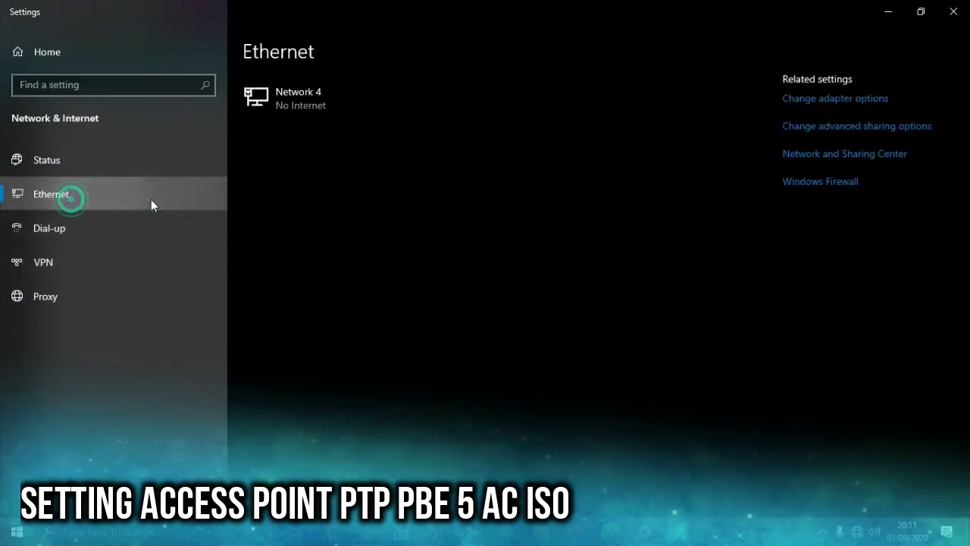
{"action": "left_click", "coordinate": [812, 98]}
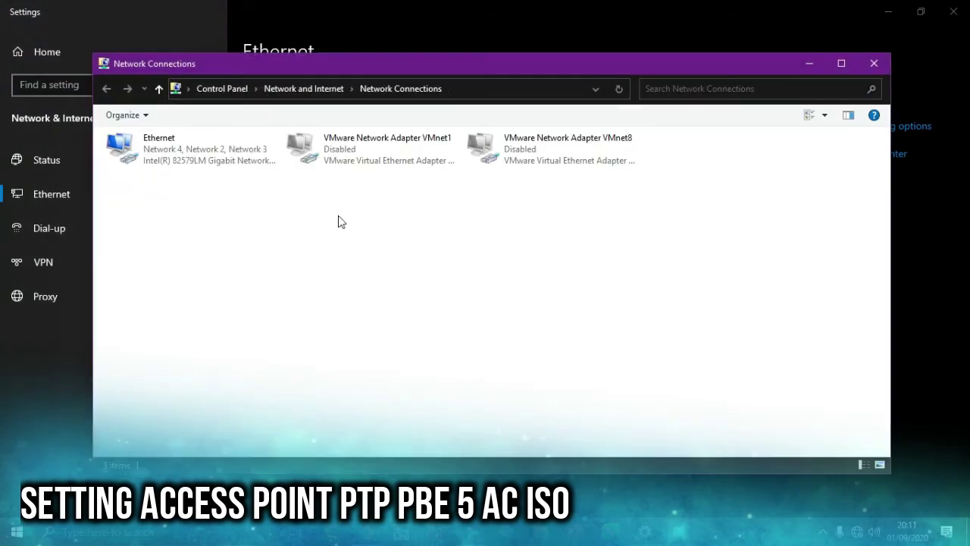
{"action": "left_click", "coordinate": [231, 167]}
{"action": "right_click", "coordinate": [232, 166]}
{"action": "left_click", "coordinate": [283, 300]}
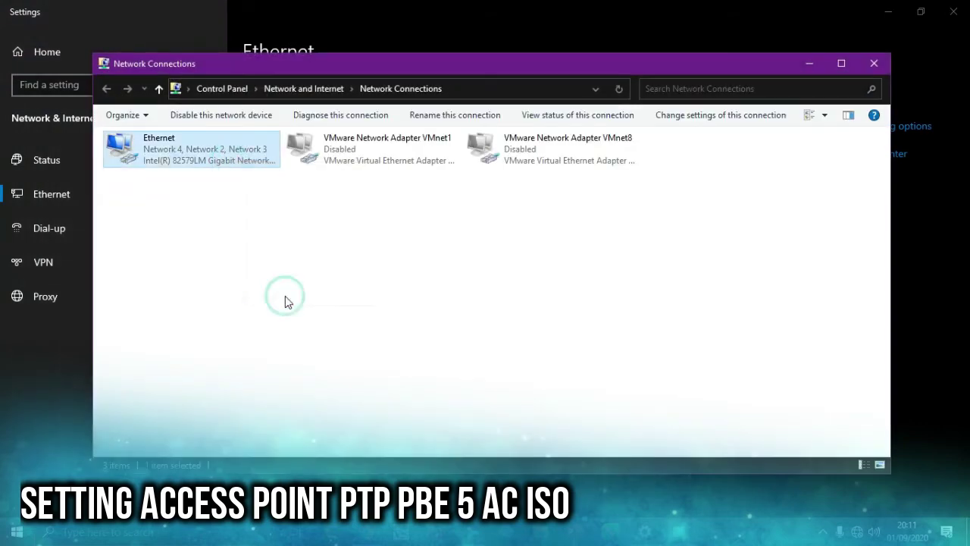
{"action": "double_click", "coordinate": [271, 291]}
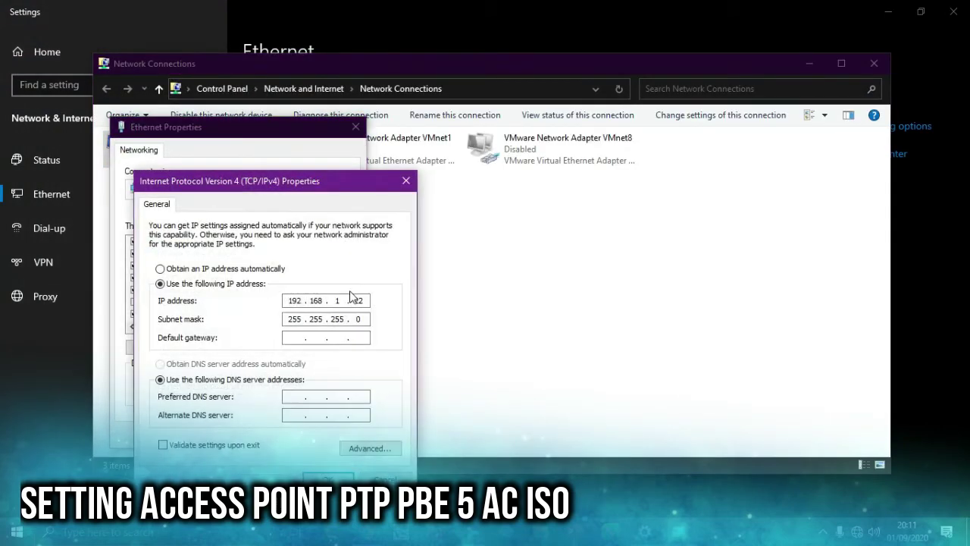
{"action": "left_click", "coordinate": [250, 269]}
{"action": "left_click", "coordinate": [297, 364]}
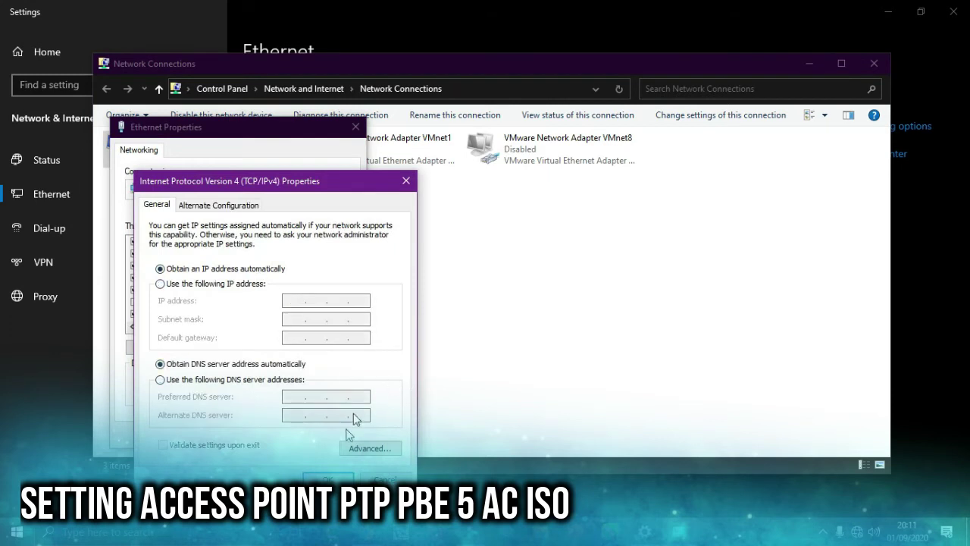
{"action": "left_click", "coordinate": [327, 479]}
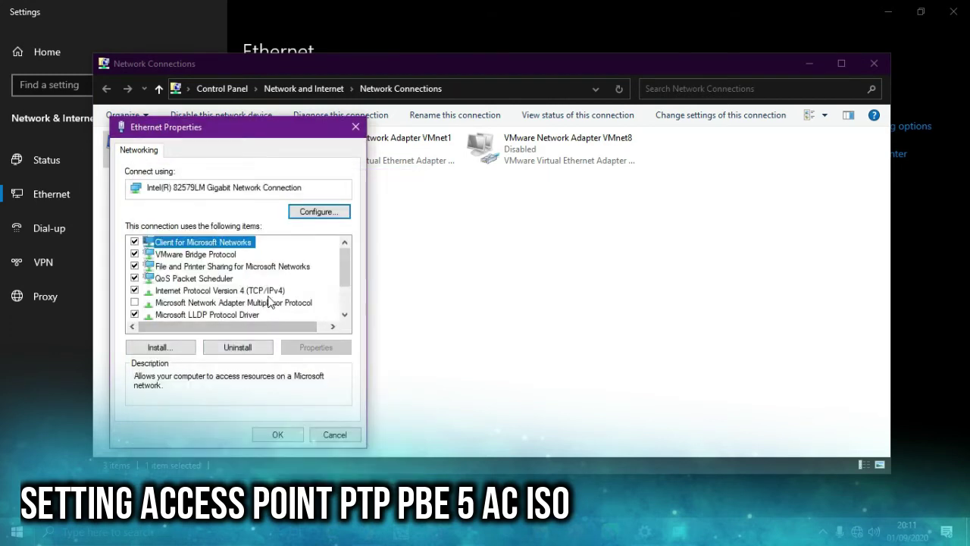
- Recheck the IPv4 settings, keeping automatic IP and DNS, and close the adapter properties
{"action": "double_click", "coordinate": [274, 296]}
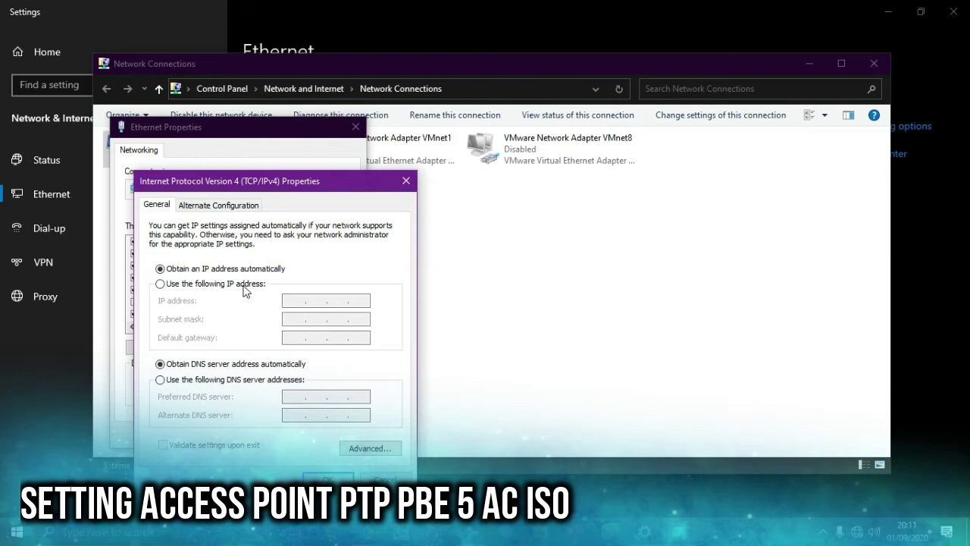
{"action": "left_click", "coordinate": [244, 285]}
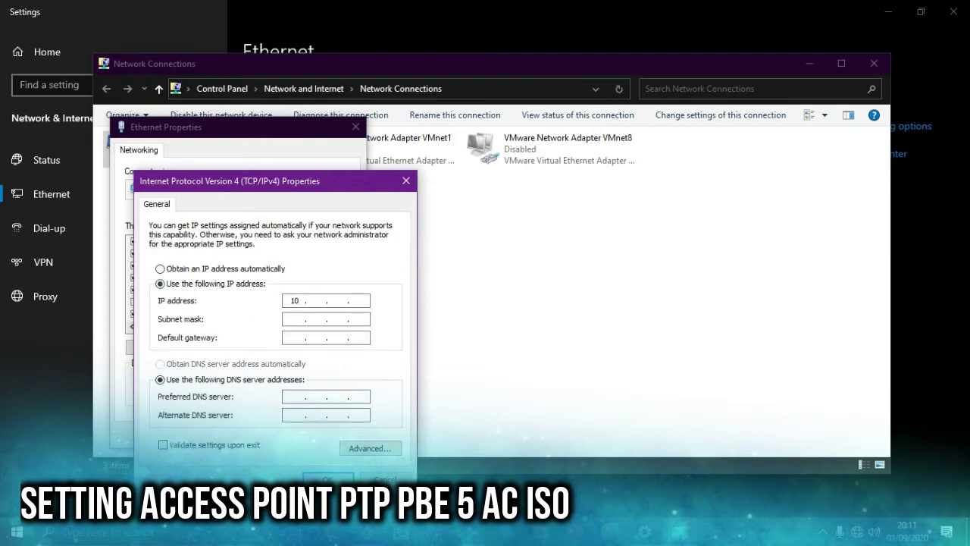
{"action": "left_click", "coordinate": [262, 269]}
{"action": "left_click", "coordinate": [265, 365]}
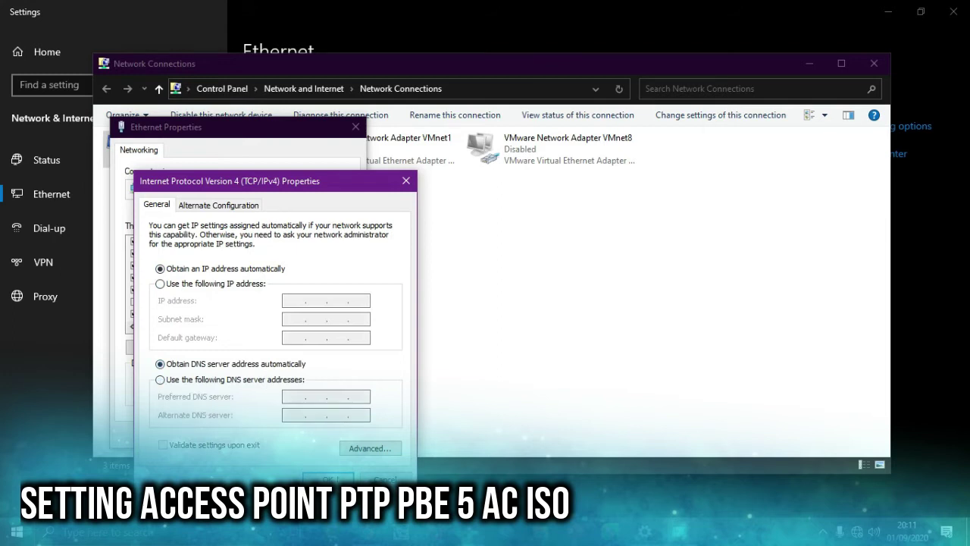
{"action": "left_click", "coordinate": [328, 479]}
{"action": "left_click", "coordinate": [281, 432]}
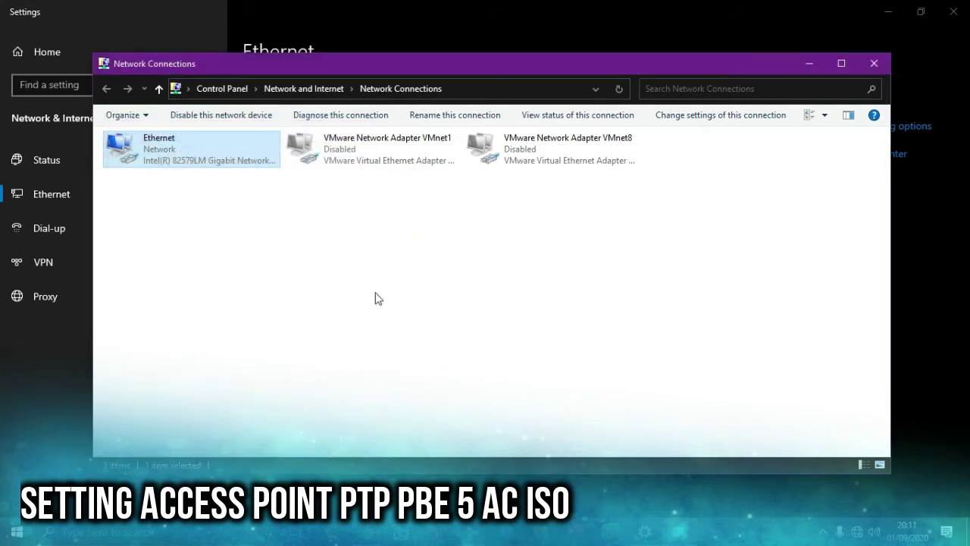
- Verify the DHCP address 10.7.255.125 and gateway 10.7.0.254 in status details, then close everything
{"action": "double_click", "coordinate": [242, 152]}
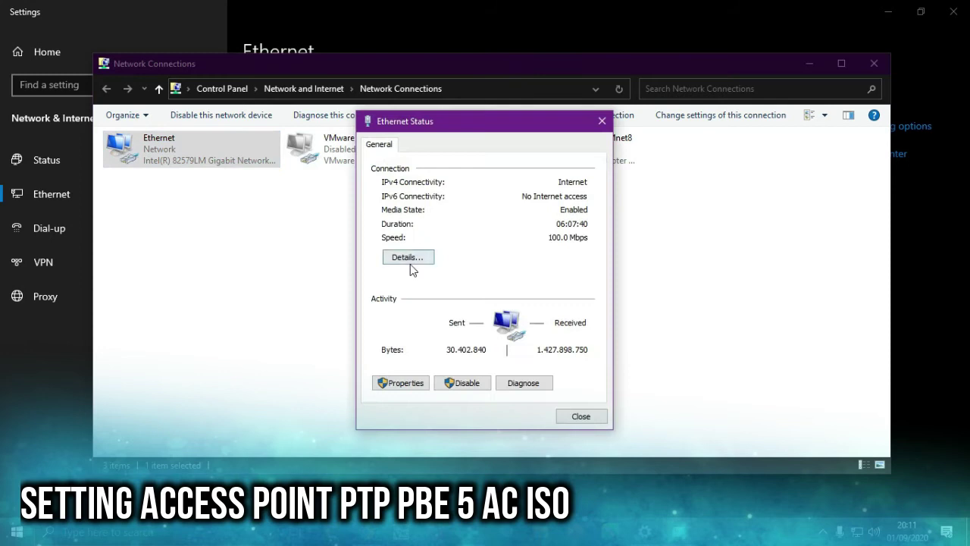
{"action": "left_click", "coordinate": [410, 259]}
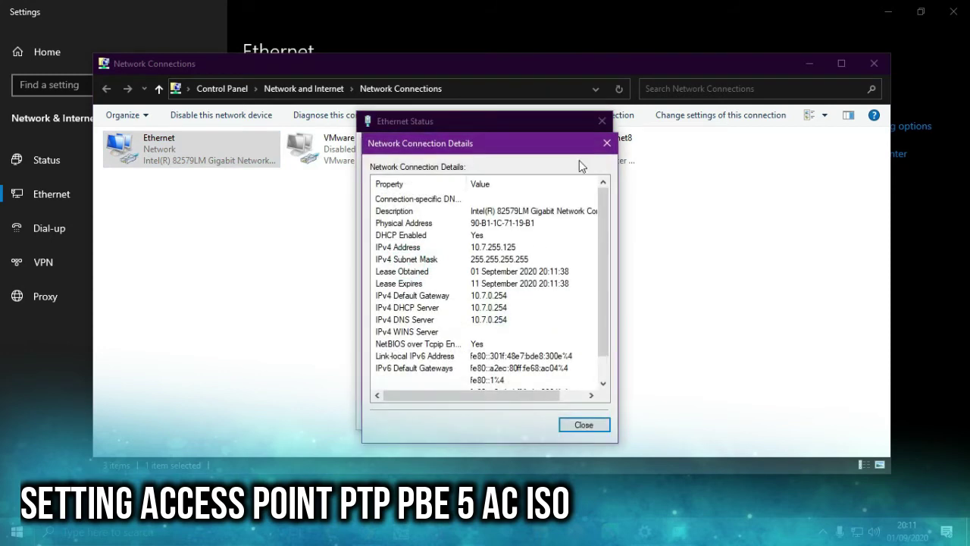
{"action": "left_click", "coordinate": [607, 142]}
{"action": "left_click", "coordinate": [602, 121]}
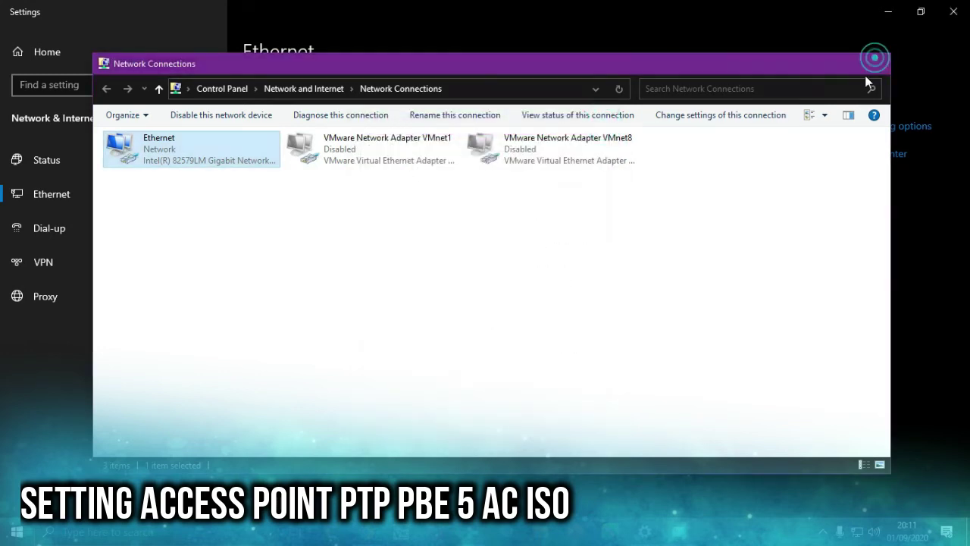
{"action": "left_click", "coordinate": [871, 65]}
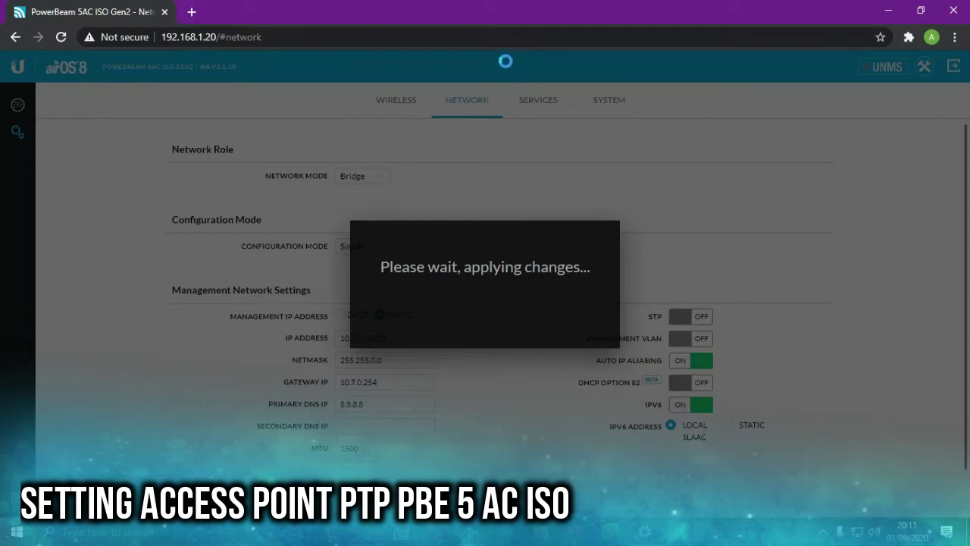
- Browse to the device's new address 10.7.210.220, reaching its certificate warning
{"action": "left_click", "coordinate": [326, 36]}
{"action": "type", "text": "10"}
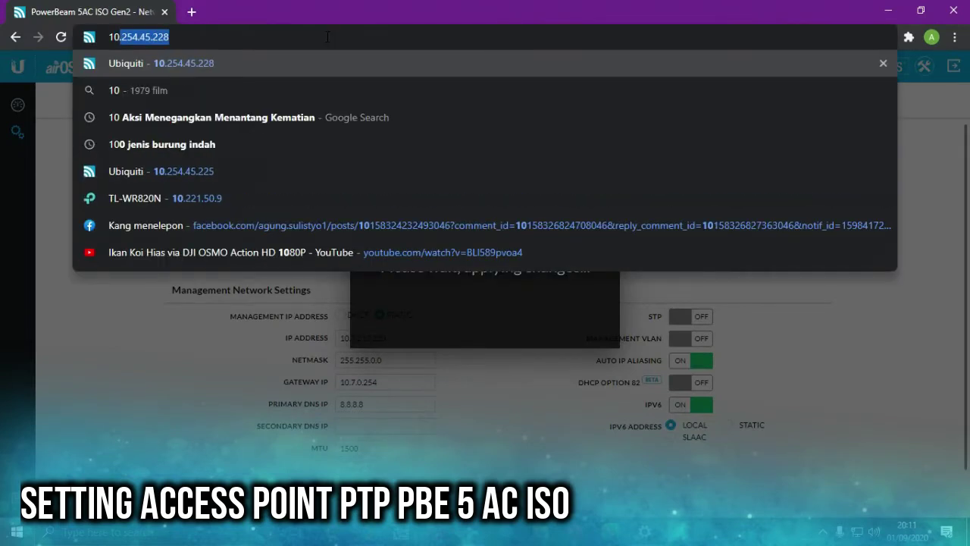
{"action": "type", "text": "."}
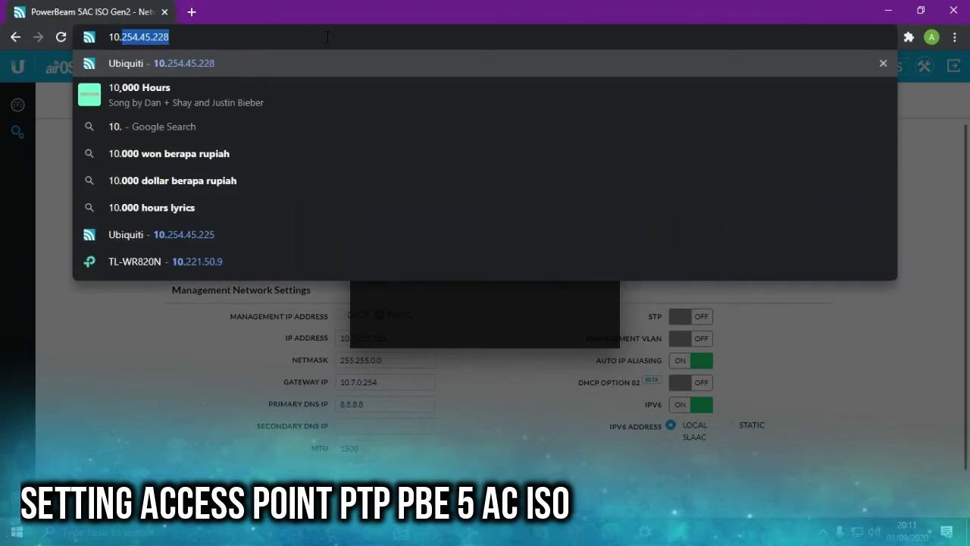
{"action": "type", "text": "7.21"}
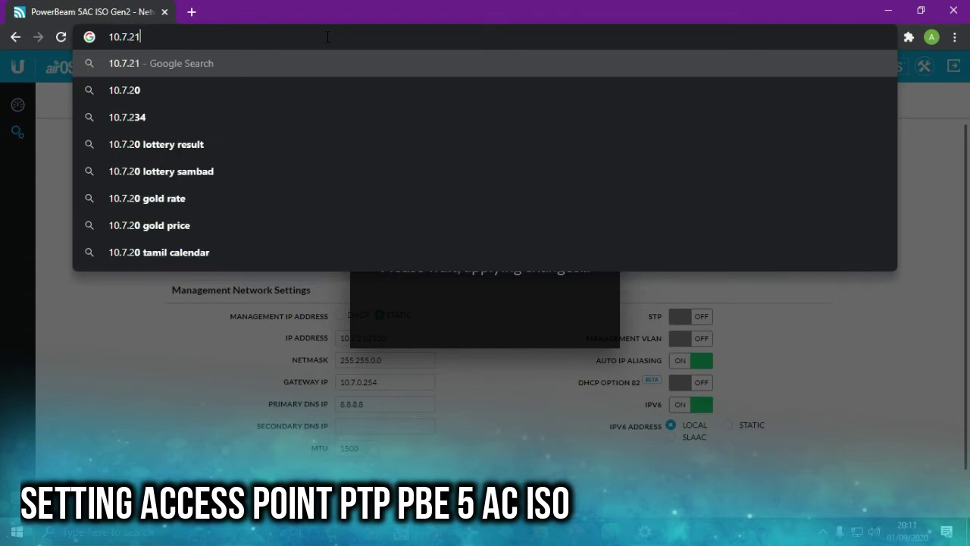
{"action": "type", "text": "0."}
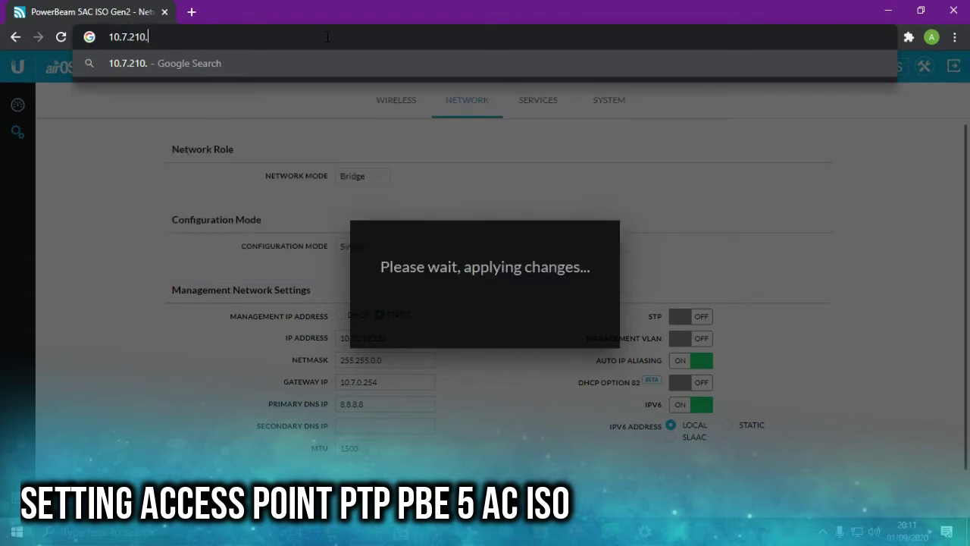
{"action": "type", "text": "220"}
{"action": "key", "text": "Return"}
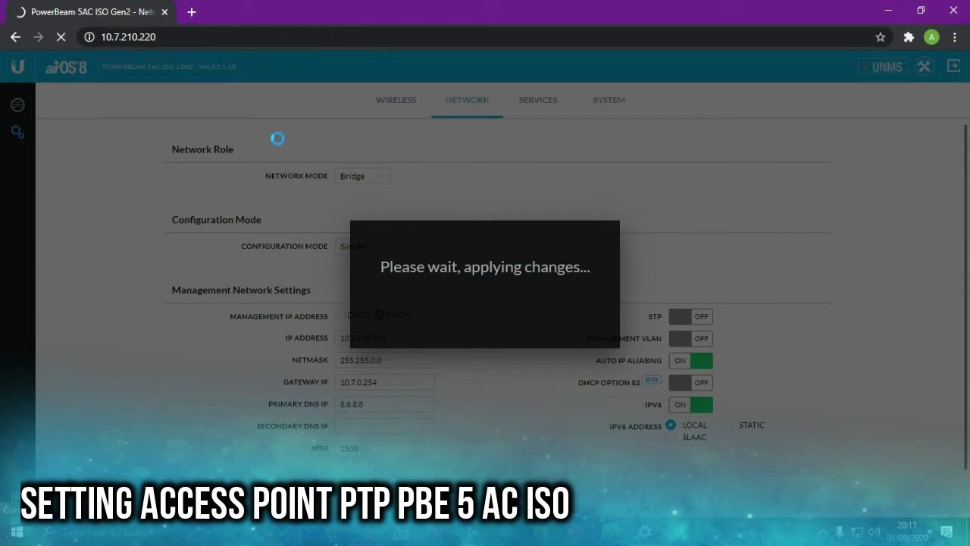
{"action": "left_click", "coordinate": [171, 34]}
{"action": "left_click", "coordinate": [197, 33]}
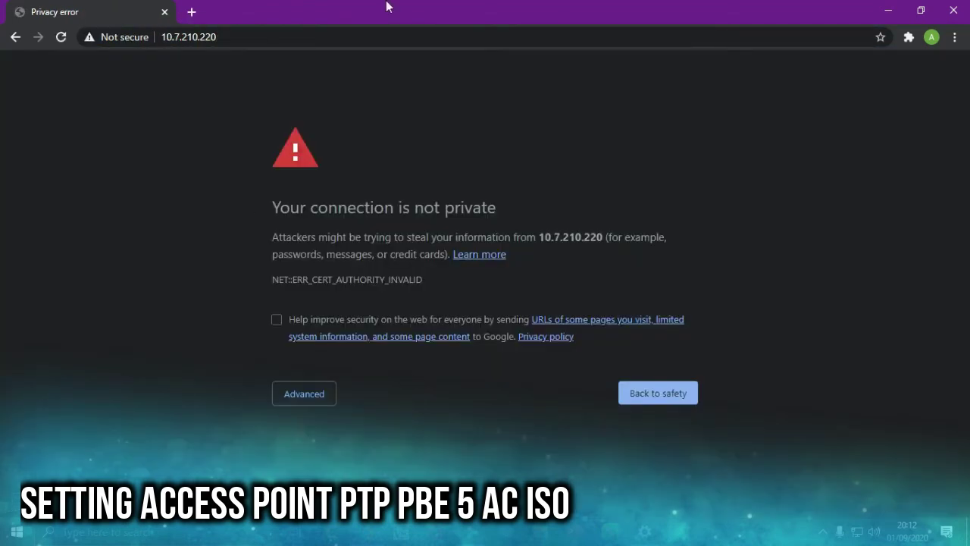
- Bypass the certificate warning and log in to 10.7.210.220 with the admin username and password
{"action": "left_click", "coordinate": [304, 394]}
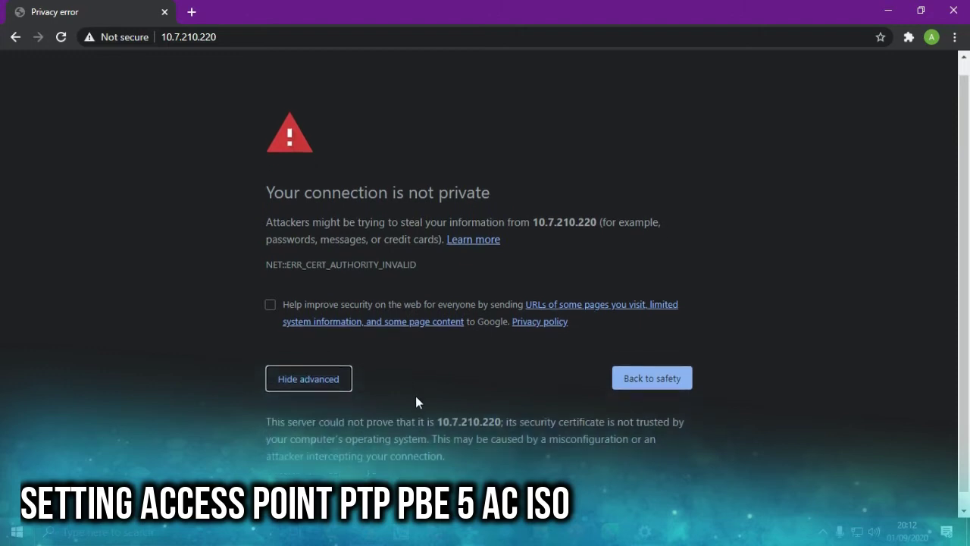
{"action": "left_click", "coordinate": [303, 474]}
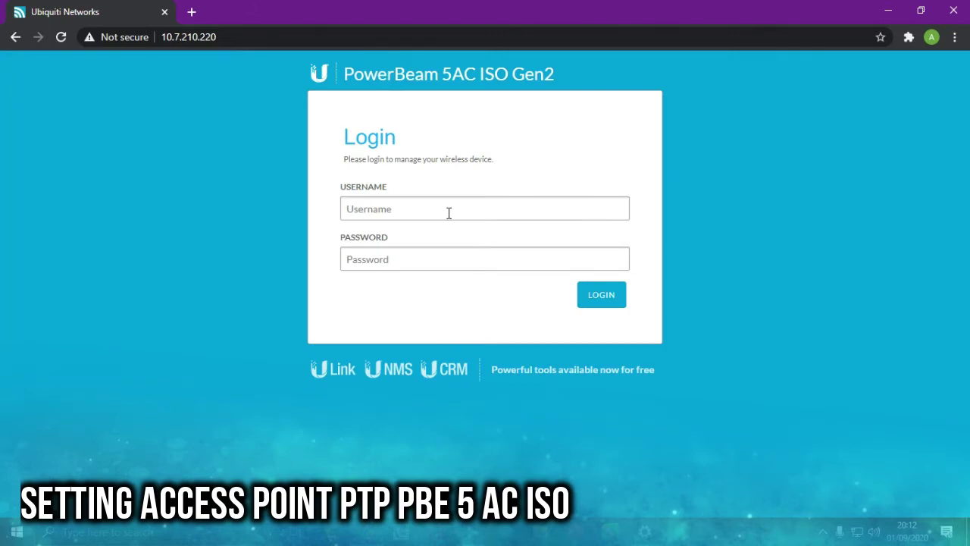
{"action": "left_click", "coordinate": [516, 211]}
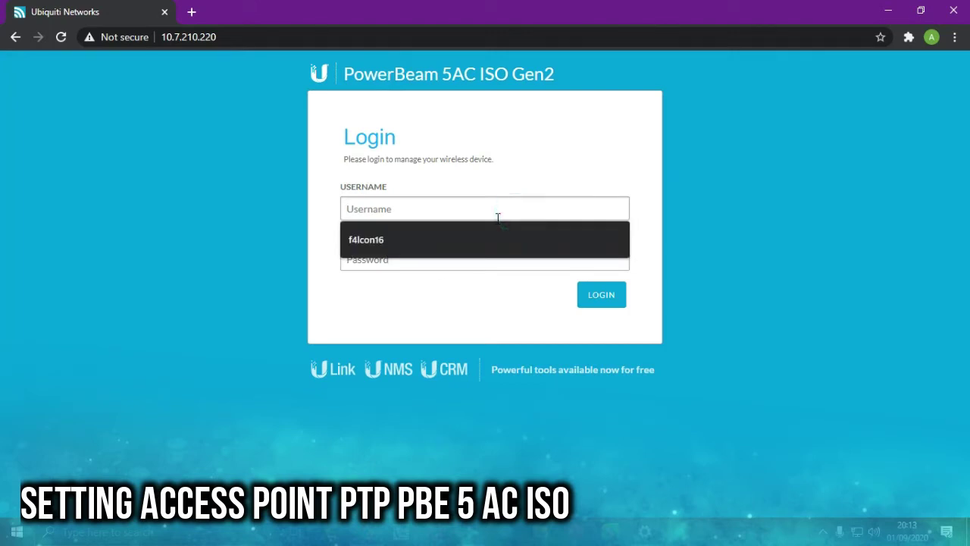
{"action": "type", "text": "admin"}
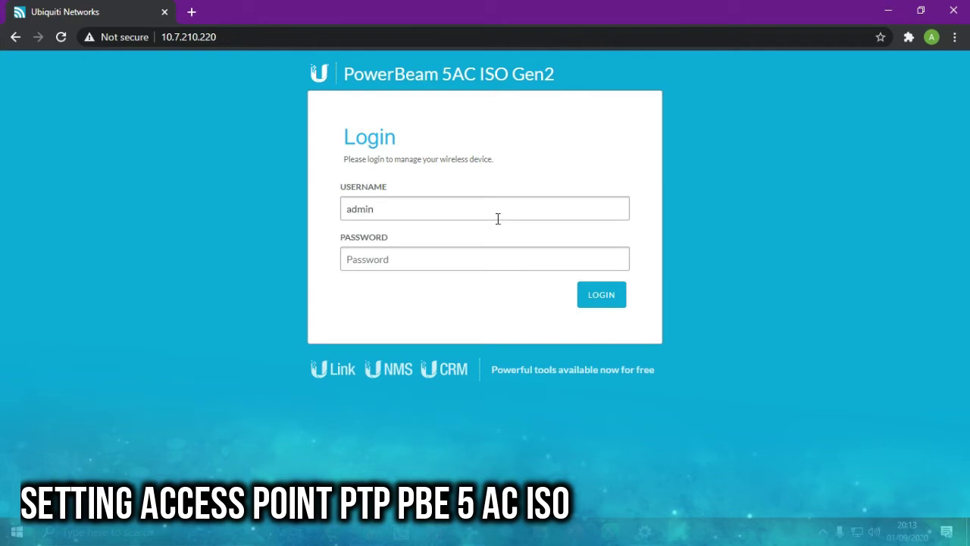
{"action": "key", "text": "Tab"}
{"action": "type", "text": "******"}
{"action": "left_click", "coordinate": [614, 299]}
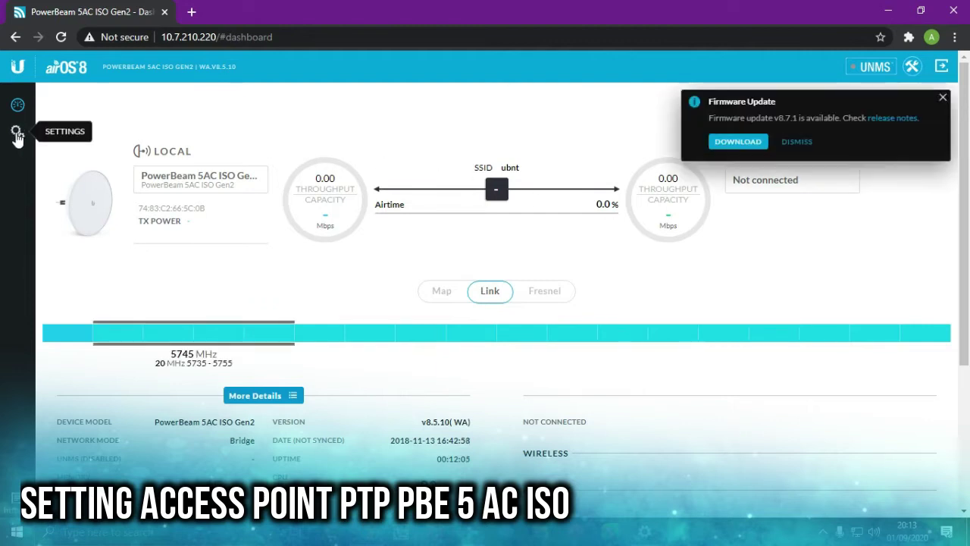
- Dismiss the v8.7.1 firmware notice and go to the System settings page
{"action": "left_click", "coordinate": [797, 141]}
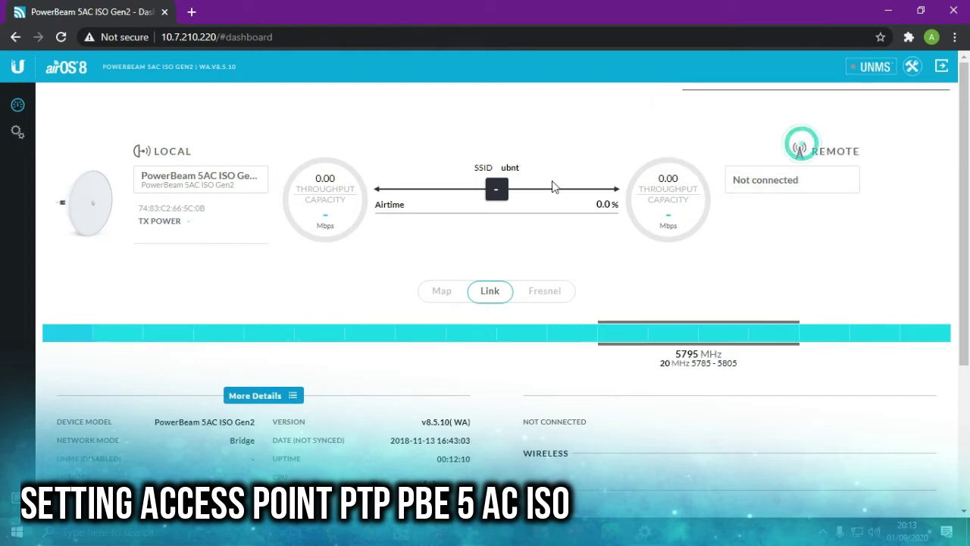
{"action": "left_click", "coordinate": [13, 134]}
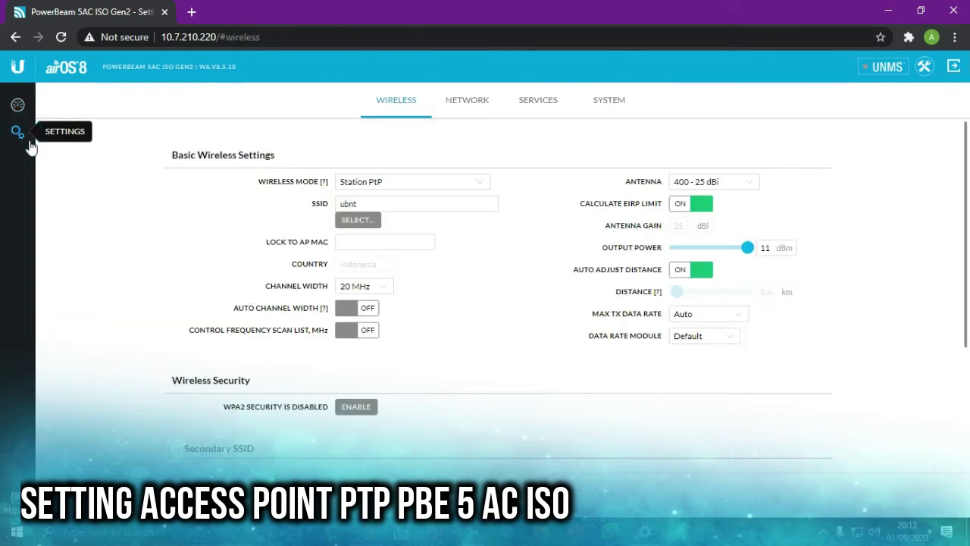
{"action": "left_click", "coordinate": [610, 106]}
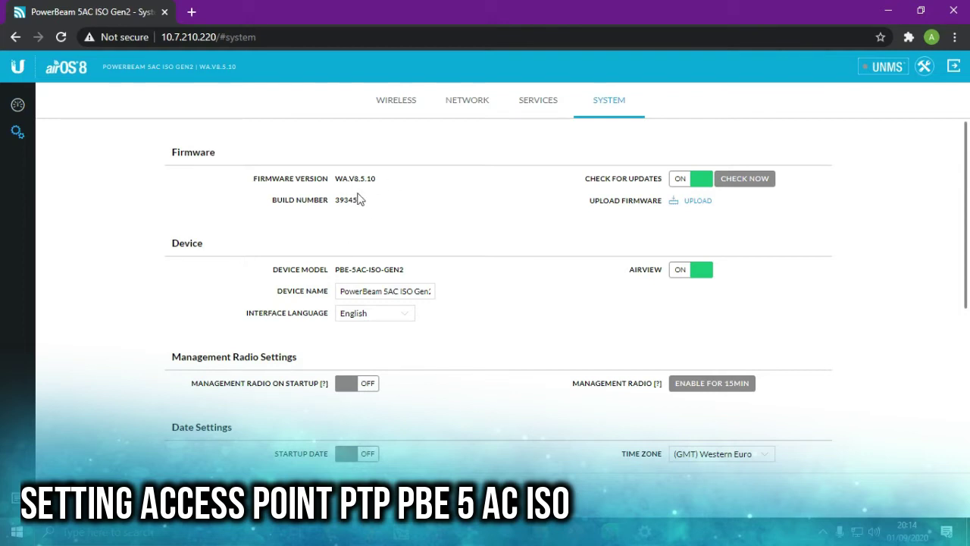
- Check for firmware, download v8.7.1, accept its licence agreement and start the update
{"action": "left_click", "coordinate": [739, 180]}
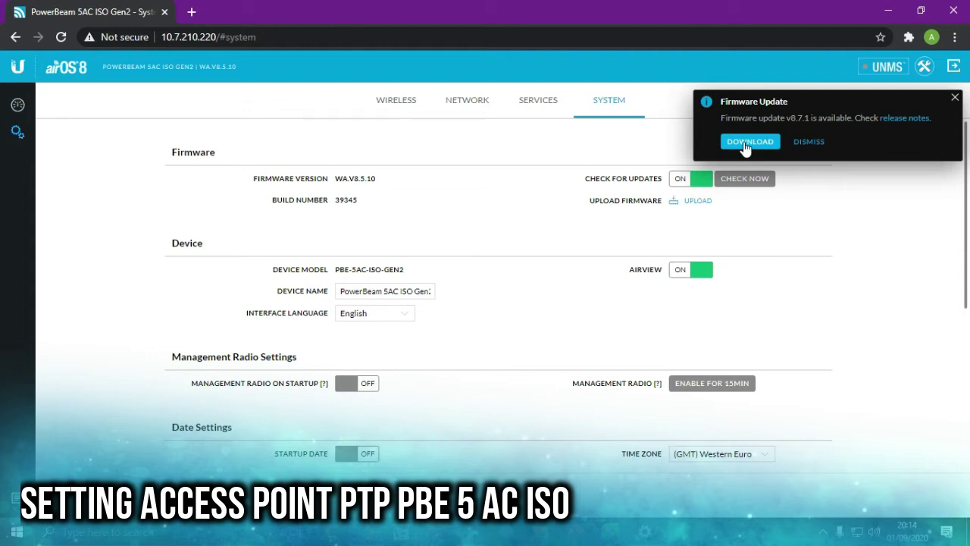
{"action": "left_click", "coordinate": [746, 142]}
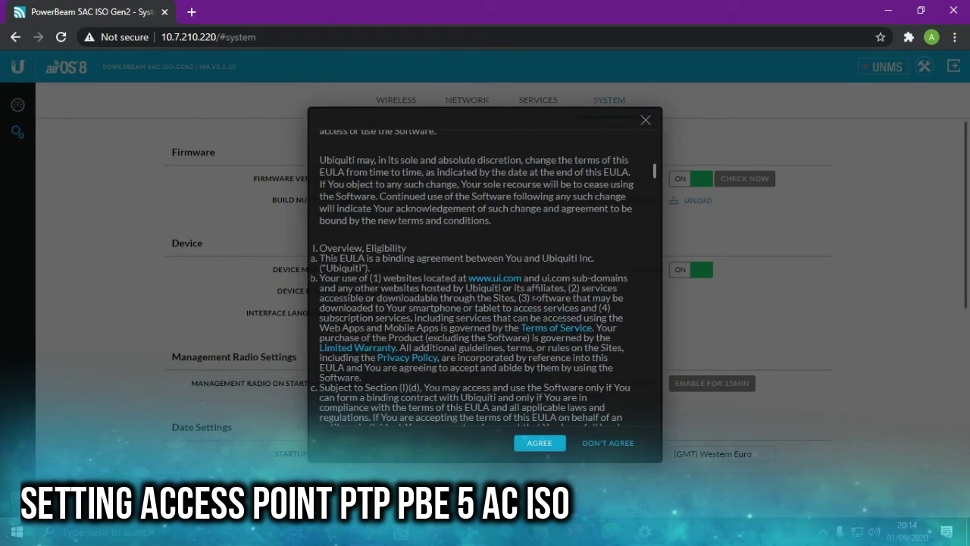
{"action": "scroll", "coordinate": [641, 234], "scroll_direction": "down", "scroll_amount": 20}
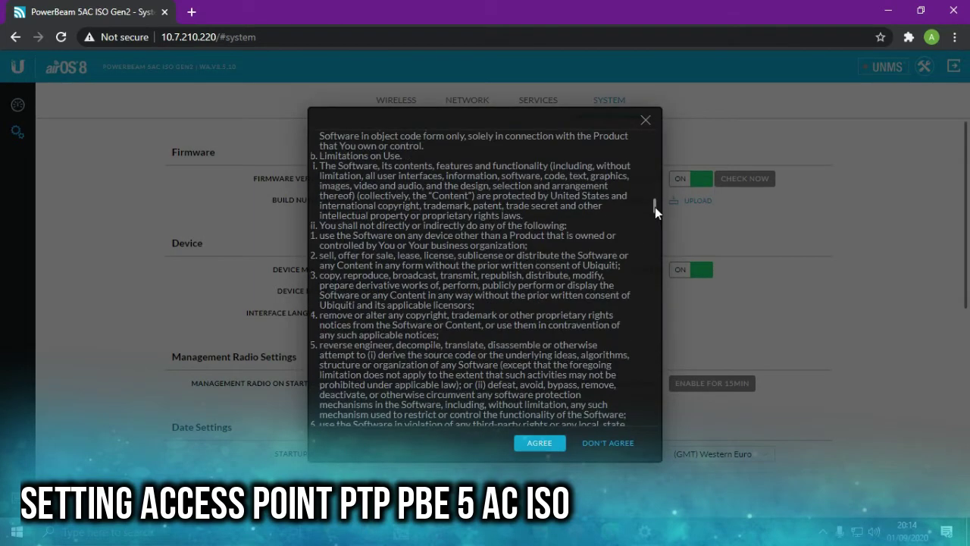
{"action": "left_click", "coordinate": [539, 443]}
{"action": "left_click", "coordinate": [742, 142]}
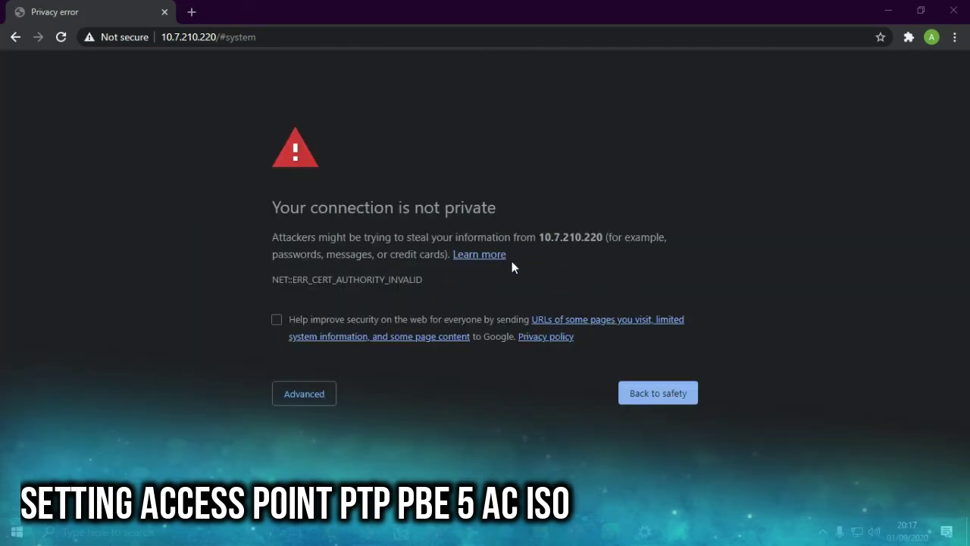
- Continue past the certificate warning and sign in again using the saved admin username and password
{"action": "left_click", "coordinate": [319, 398]}
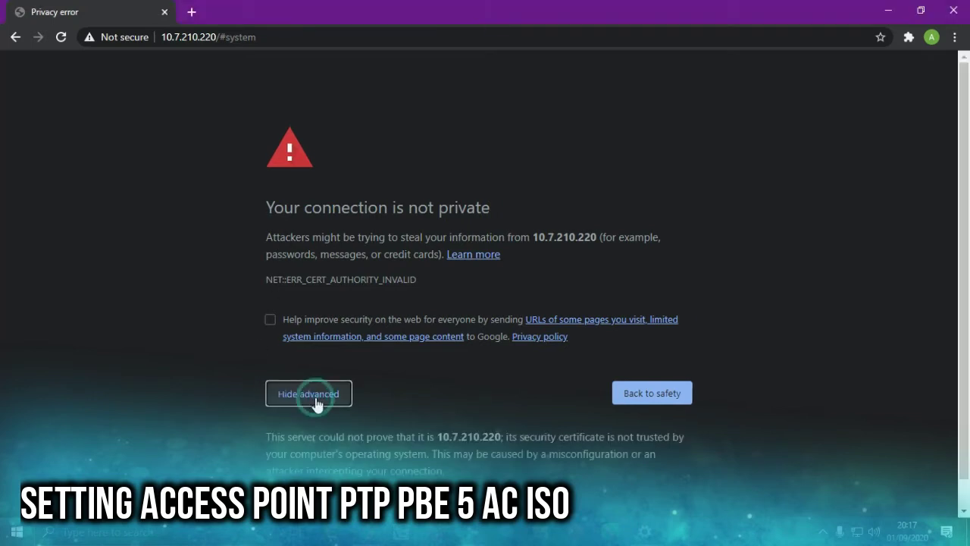
{"action": "left_click", "coordinate": [333, 473]}
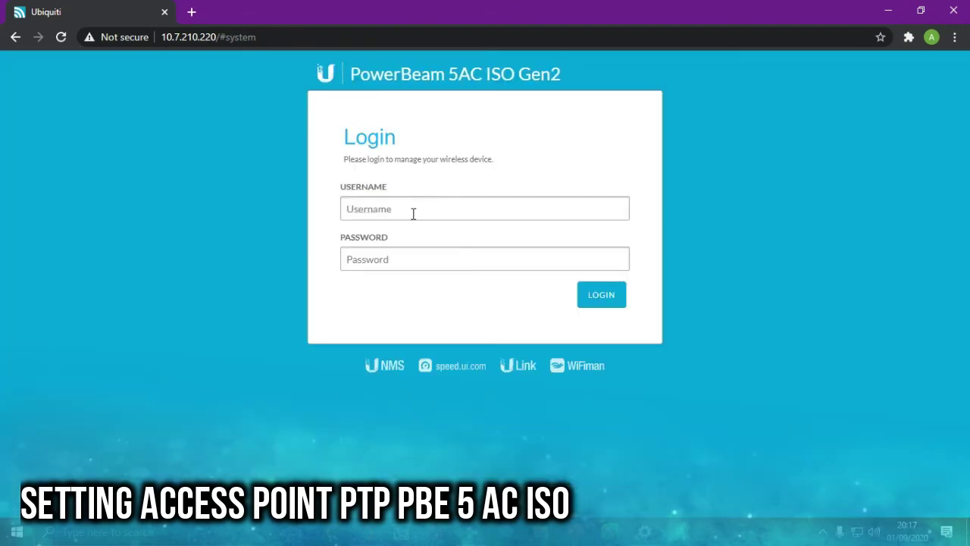
{"action": "left_click", "coordinate": [414, 212]}
{"action": "left_click", "coordinate": [402, 264]}
{"action": "left_click", "coordinate": [396, 259]}
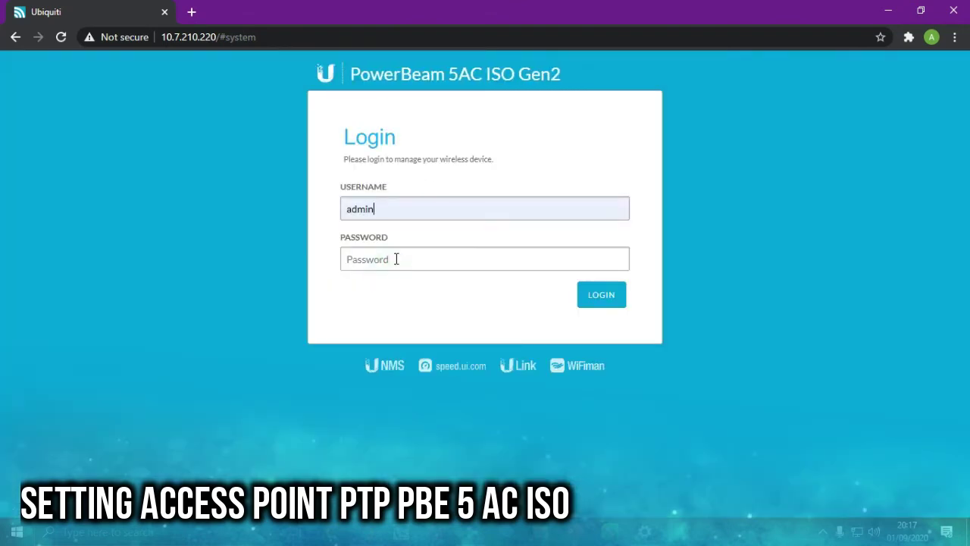
{"action": "type", "text": "*******"}
{"action": "key", "text": "Return"}
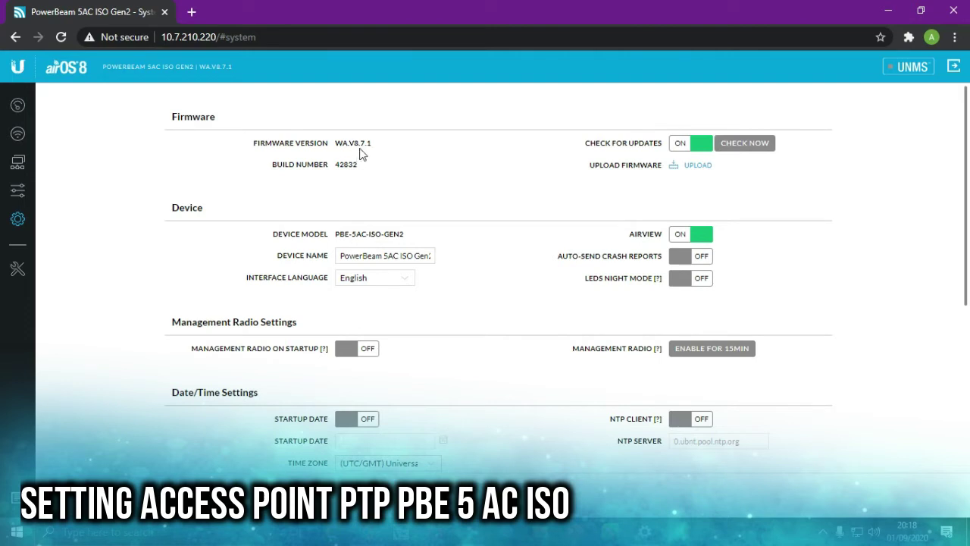
- Change the Device Name to AP-SMP-X
{"action": "scroll", "coordinate": [411, 158], "scroll_direction": "down", "scroll_amount": 2}
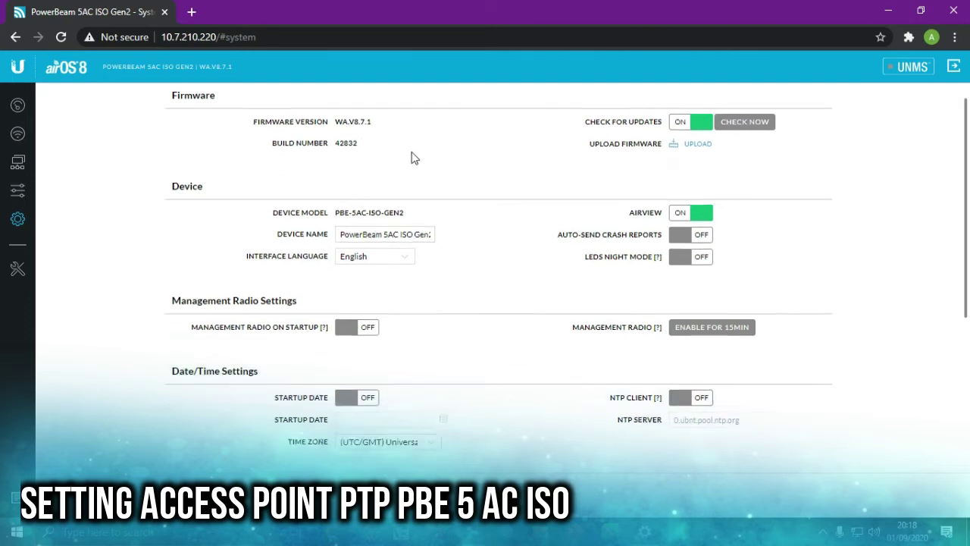
{"action": "scroll", "coordinate": [174, 186], "scroll_direction": "up", "scroll_amount": 2}
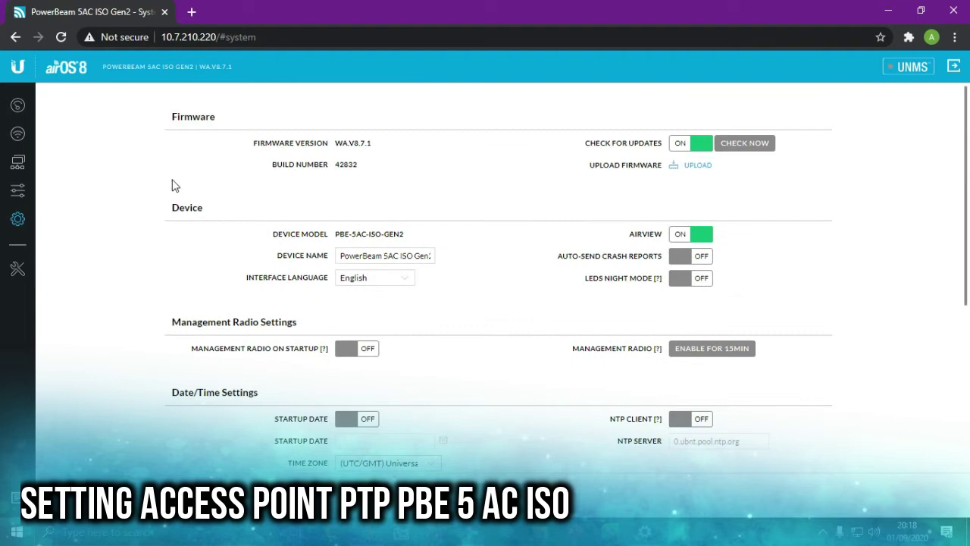
{"action": "left_click", "coordinate": [17, 219]}
{"action": "scroll", "coordinate": [370, 225], "scroll_direction": "down", "scroll_amount": 2}
{"action": "scroll", "coordinate": [346, 219], "scroll_direction": "up", "scroll_amount": 2}
{"action": "left_click_drag", "start_coordinate": [350, 252], "coordinate": [586, 265]}
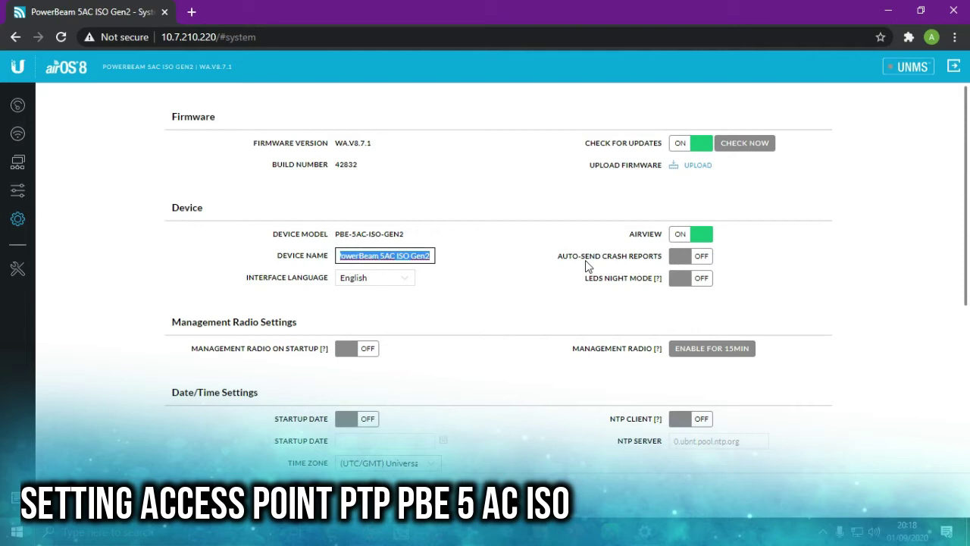
{"action": "type", "text": "AP-SMP-X"}
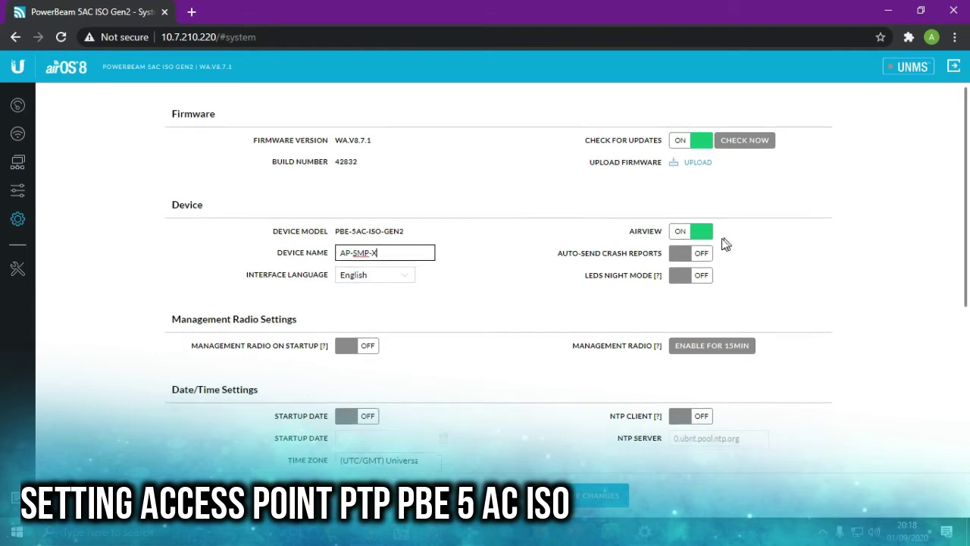
- Enable the NTP client and set the time zone to GMT+07:00 Bangkok, Hanoi, Jakarta
{"action": "scroll", "coordinate": [720, 243], "scroll_direction": "down", "scroll_amount": 2}
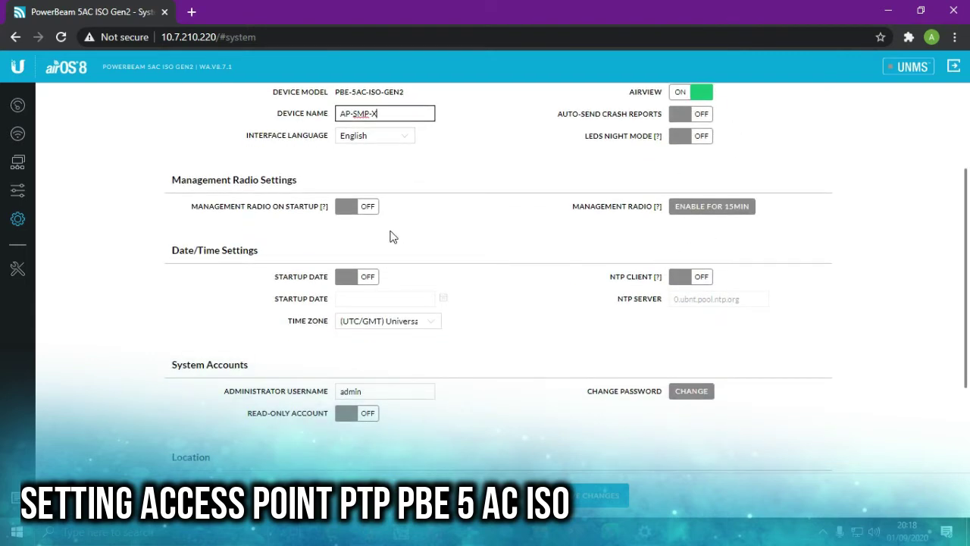
{"action": "scroll", "coordinate": [471, 258], "scroll_direction": "down", "scroll_amount": 1}
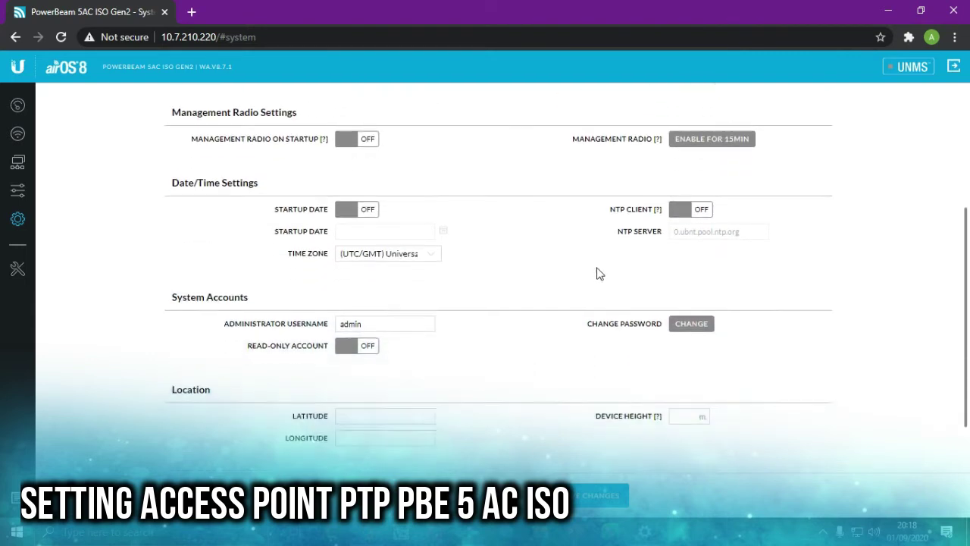
{"action": "left_click", "coordinate": [700, 207]}
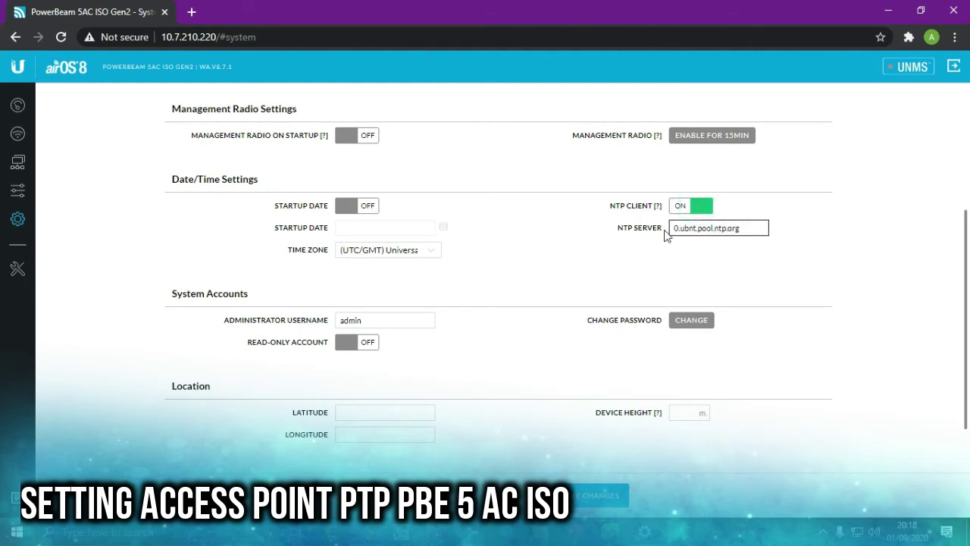
{"action": "left_click", "coordinate": [433, 249]}
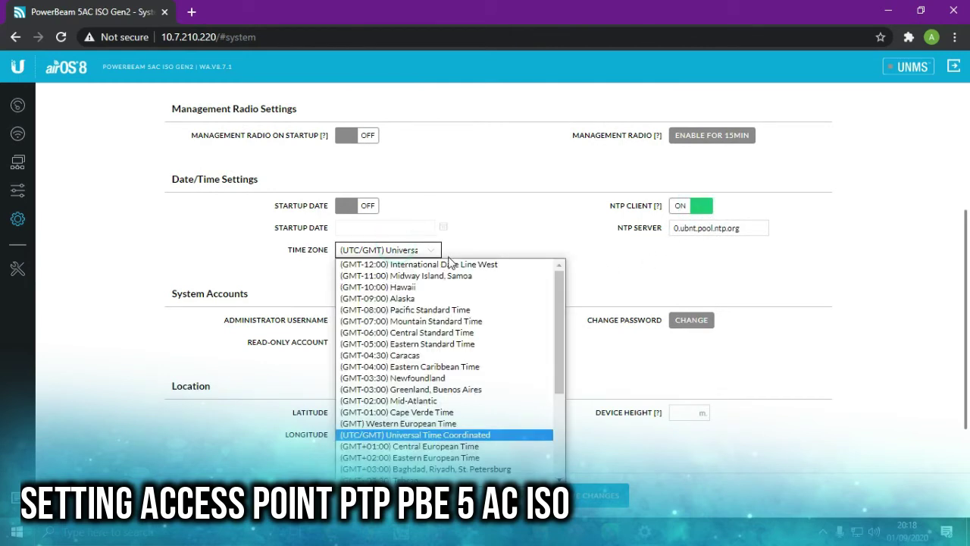
{"action": "scroll", "coordinate": [447, 356], "scroll_direction": "down", "scroll_amount": 2}
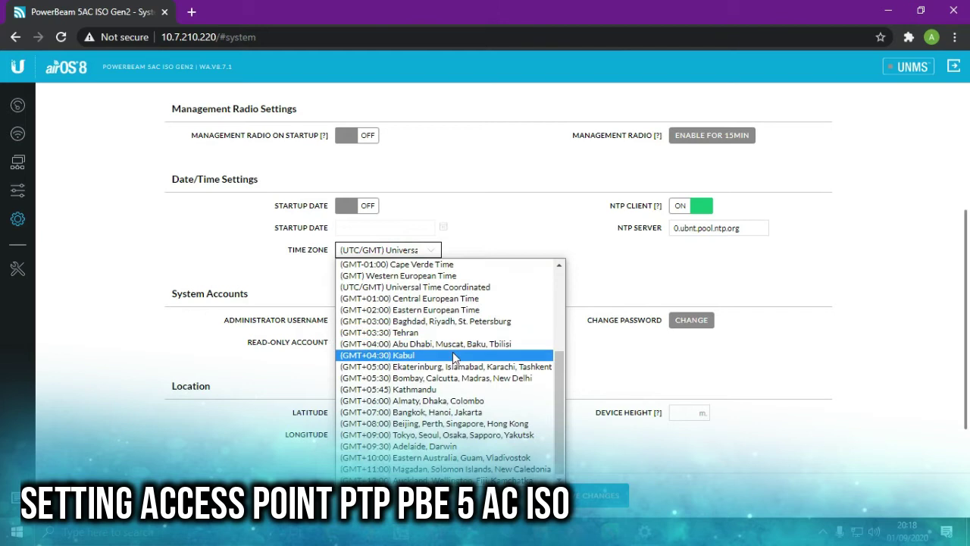
{"action": "left_click", "coordinate": [426, 410]}
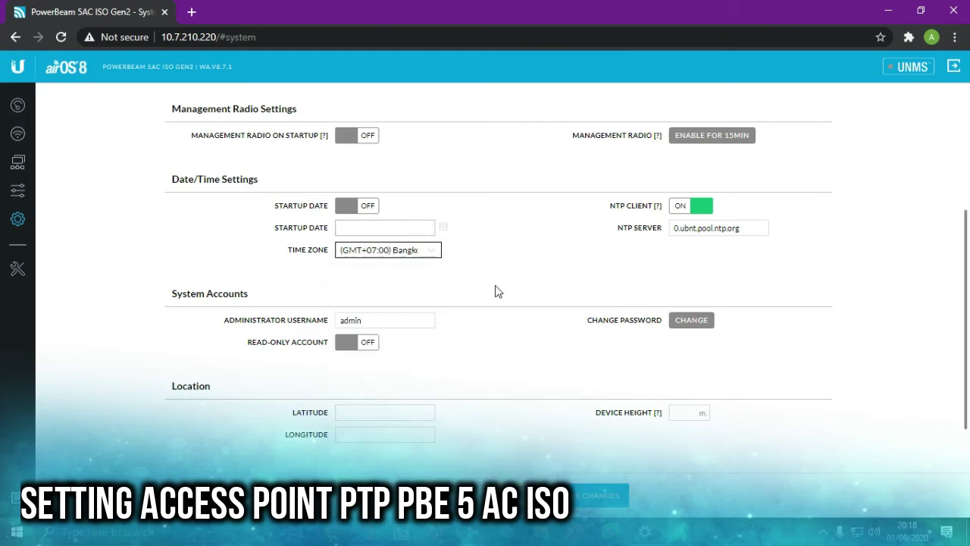
{"action": "scroll", "coordinate": [499, 288], "scroll_direction": "down", "scroll_amount": 1}
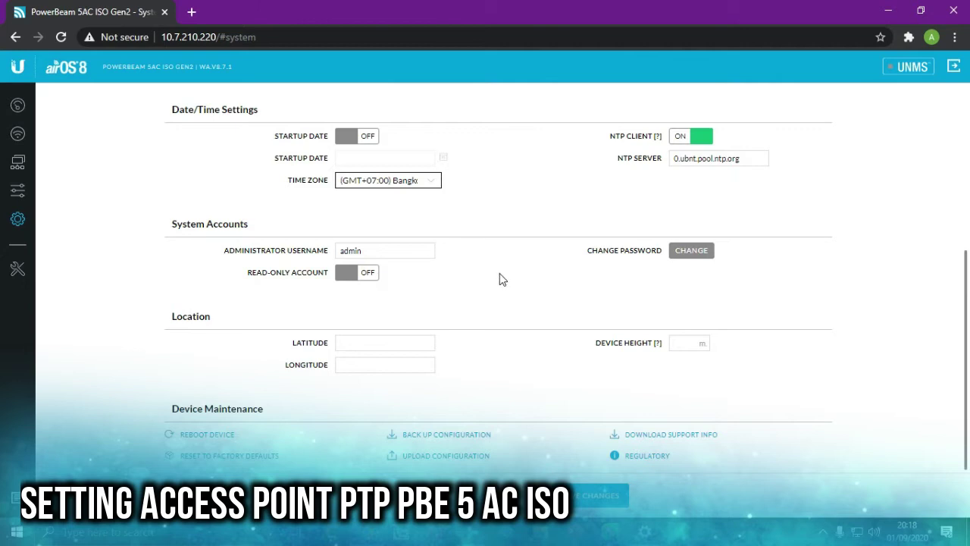
- Set Device Height to 24 m, keep the read-only account off, and save the changes
{"action": "left_click", "coordinate": [364, 275]}
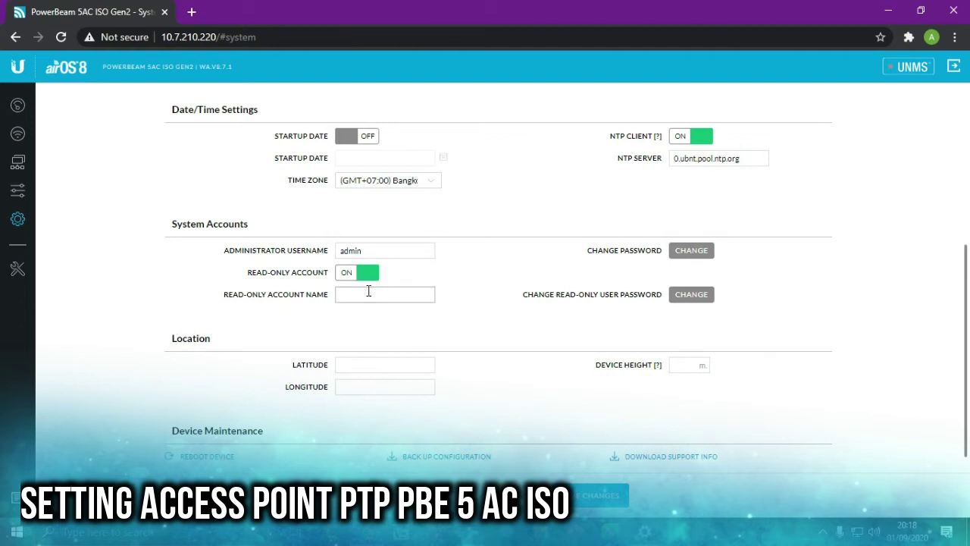
{"action": "left_click", "coordinate": [370, 279]}
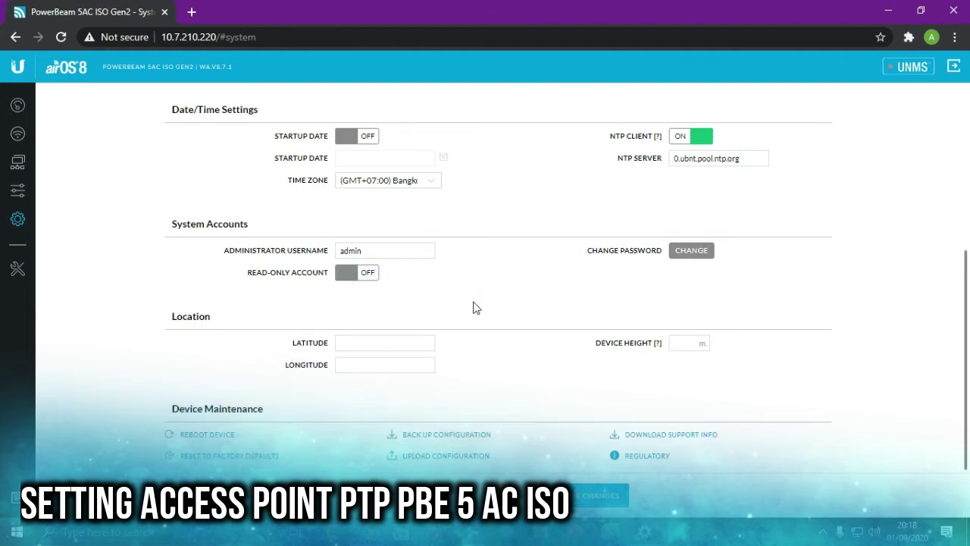
{"action": "left_click", "coordinate": [379, 343]}
{"action": "left_click", "coordinate": [386, 379]}
{"action": "left_click", "coordinate": [390, 341]}
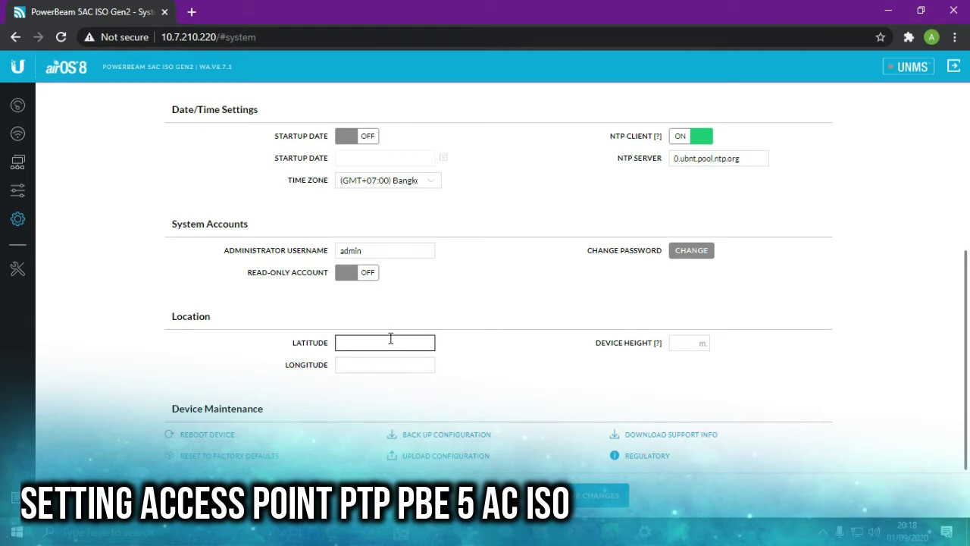
{"action": "left_click", "coordinate": [678, 343]}
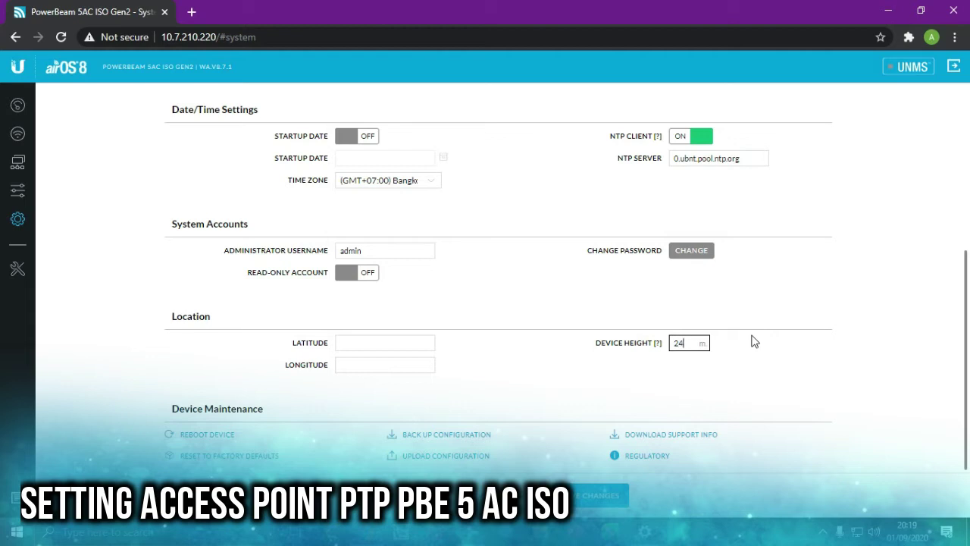
{"action": "left_click", "coordinate": [385, 342]}
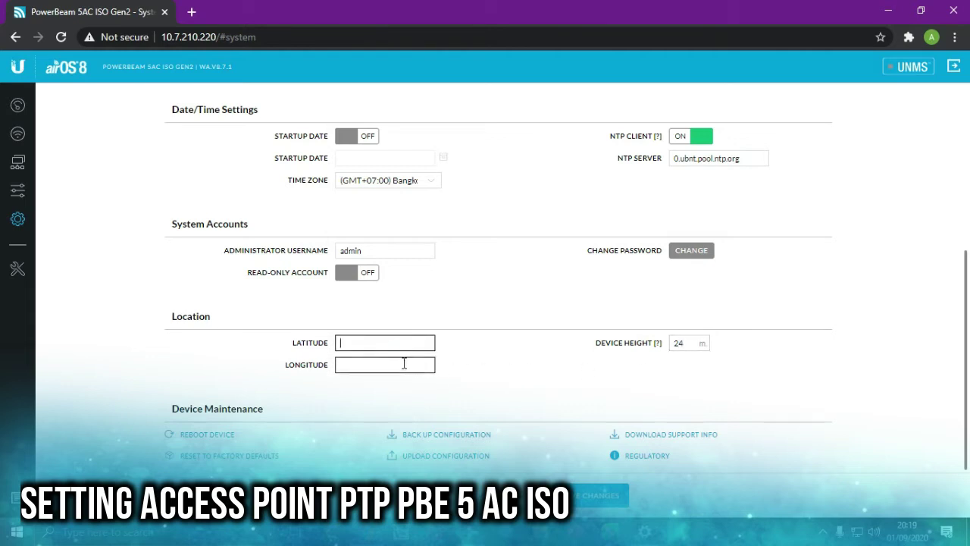
{"action": "left_click", "coordinate": [533, 380]}
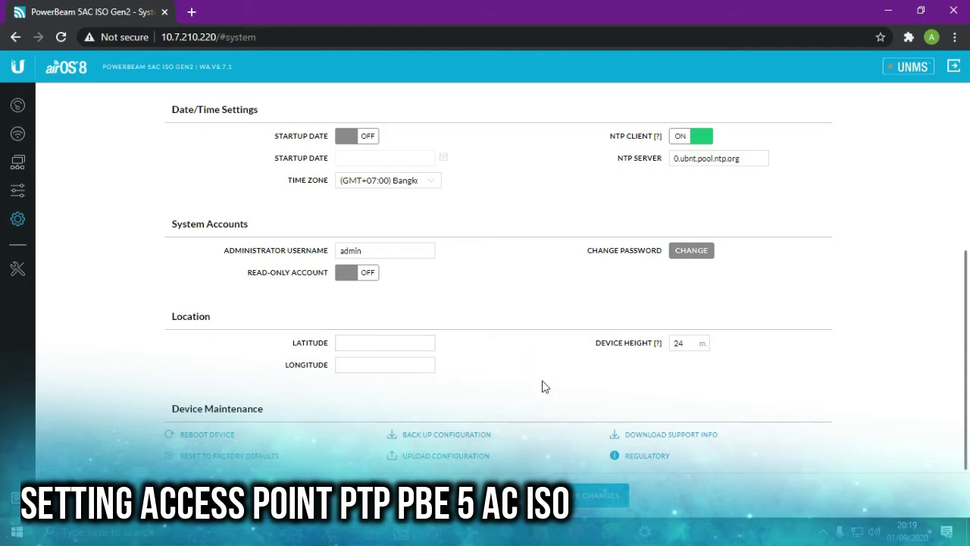
{"action": "left_click", "coordinate": [594, 497]}
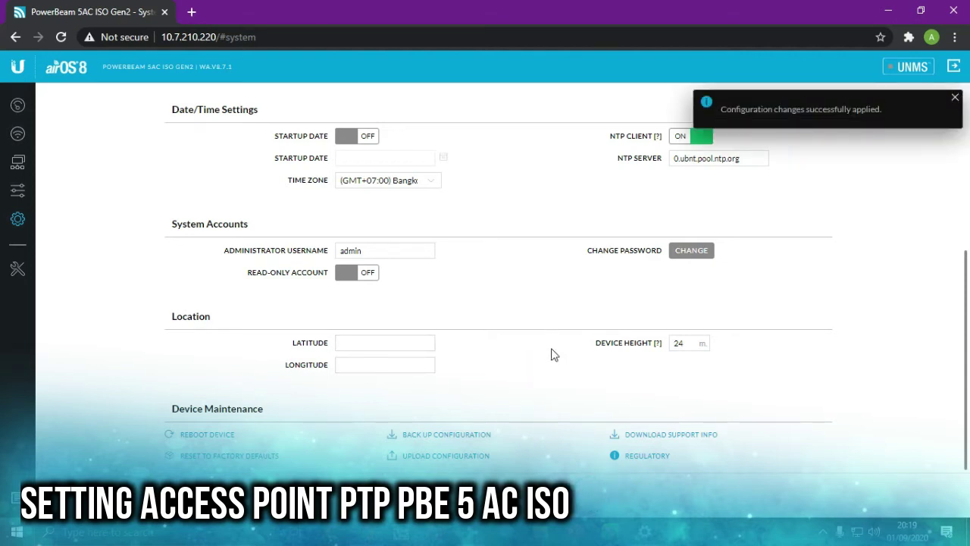
{"action": "left_click", "coordinate": [18, 192]}
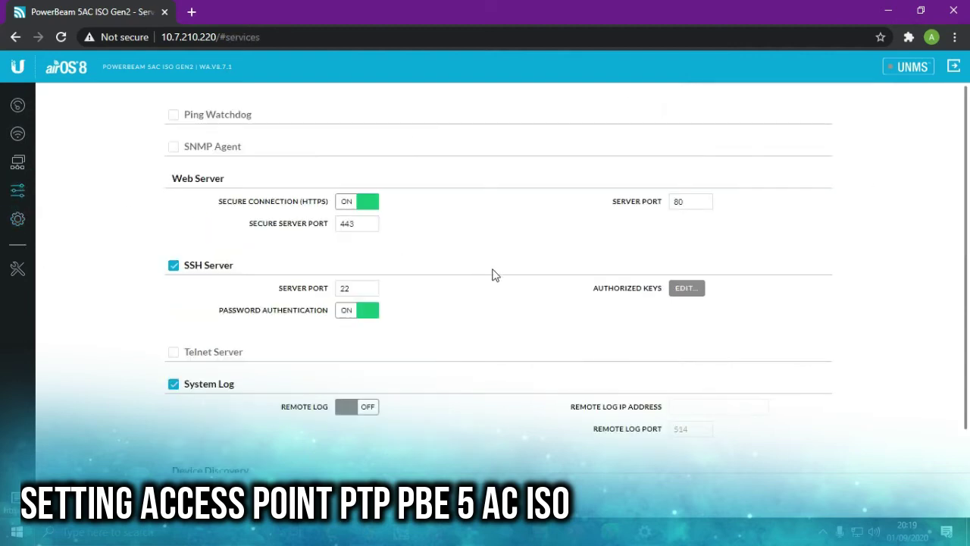
- Log back in with the saved admin username and the account password
{"action": "scroll", "coordinate": [494, 266], "scroll_direction": "down", "scroll_amount": 2}
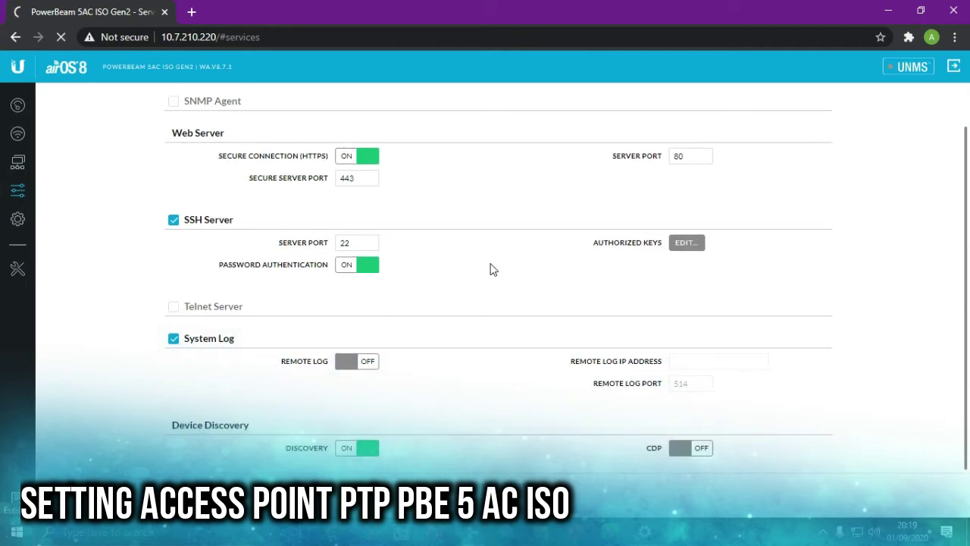
{"action": "scroll", "coordinate": [430, 246], "scroll_direction": "up", "scroll_amount": 2}
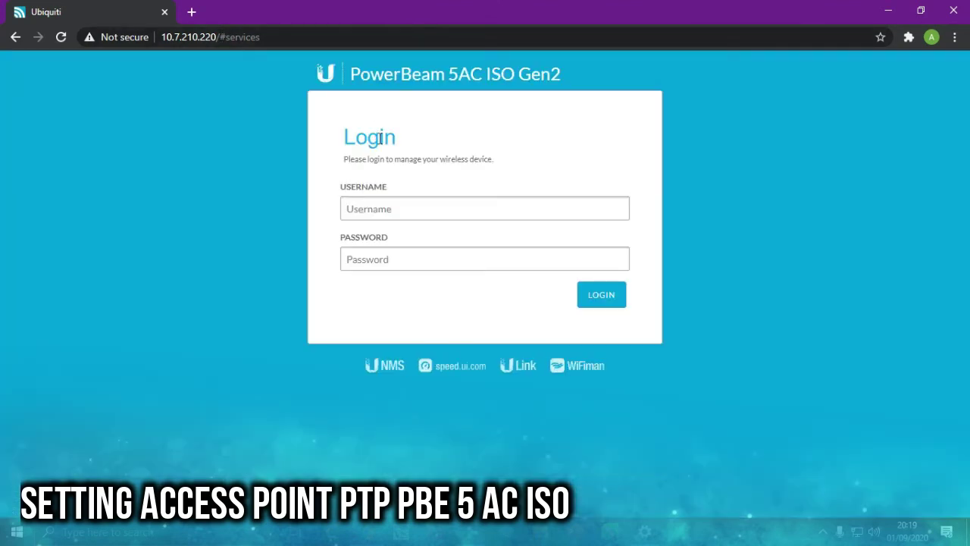
{"action": "left_click", "coordinate": [406, 207]}
{"action": "left_click", "coordinate": [406, 262]}
{"action": "left_click", "coordinate": [408, 261]}
{"action": "type", "text": "u"}
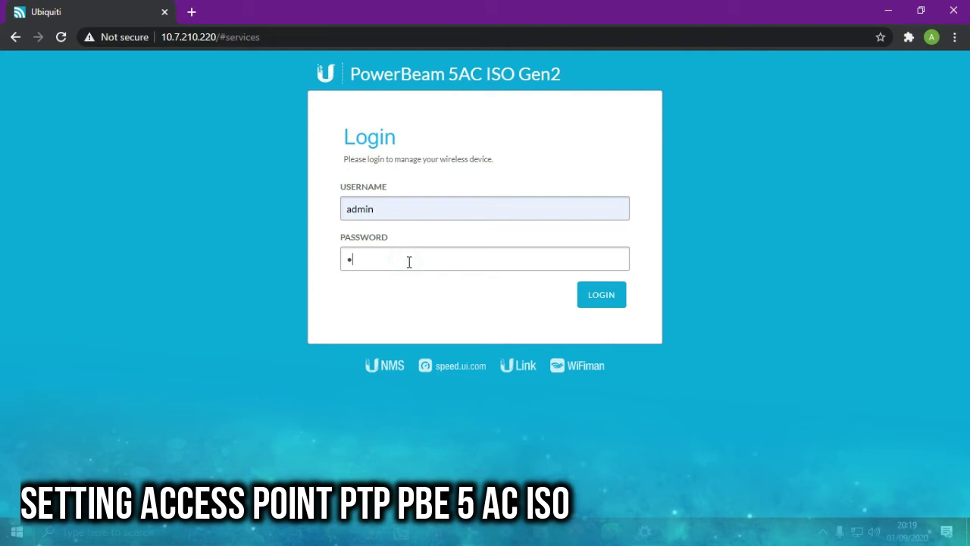
{"action": "type", "text": "••••••••"}
{"action": "key", "text": "Return"}
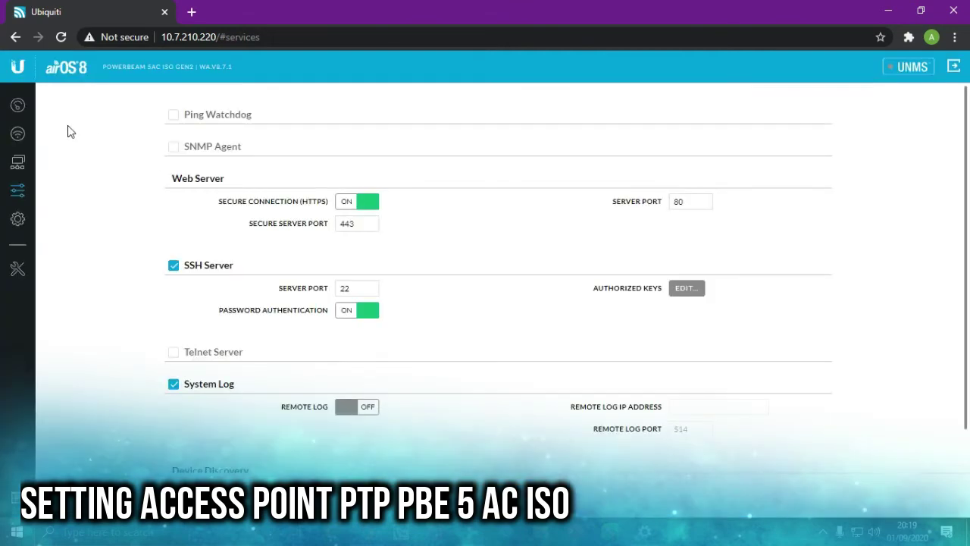
{"action": "left_click", "coordinate": [19, 134]}
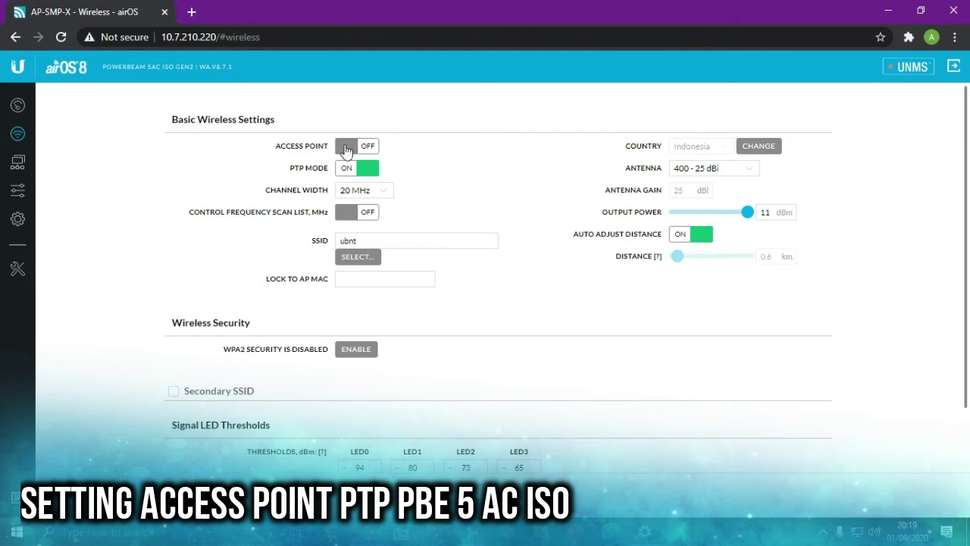
- Switch the radio to Access Point mode with PTP Mode left on
{"action": "left_click", "coordinate": [369, 149]}
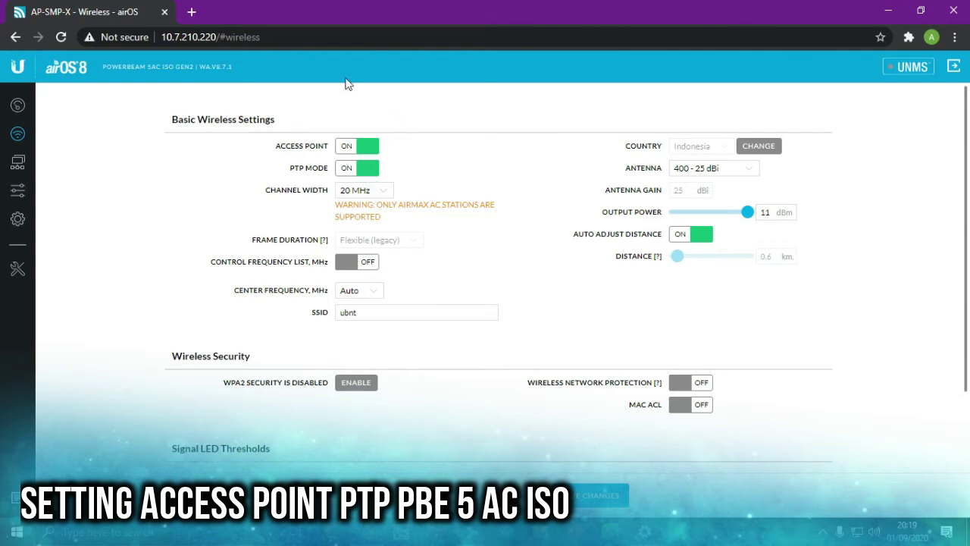
{"action": "left_click", "coordinate": [369, 173]}
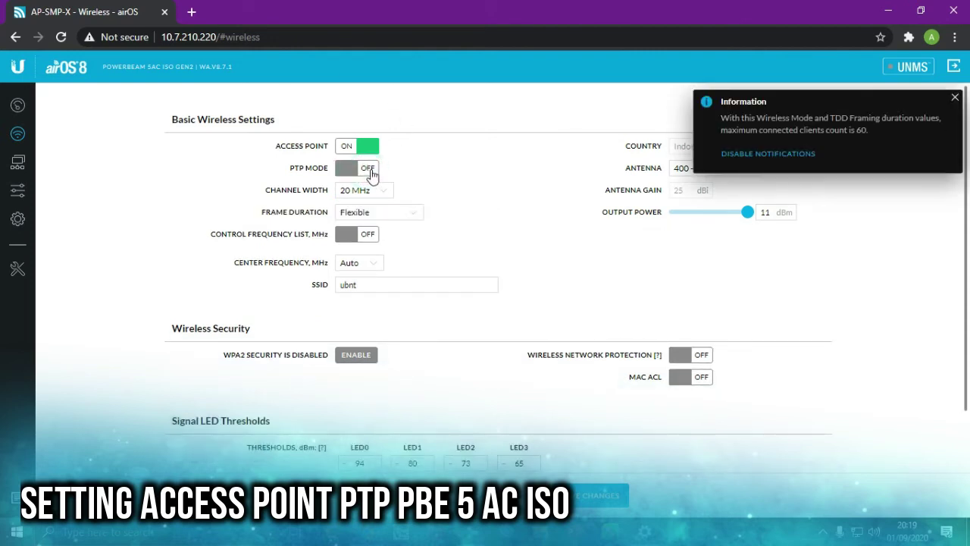
{"action": "left_click", "coordinate": [370, 171]}
{"action": "left_click", "coordinate": [370, 170]}
{"action": "left_click", "coordinate": [767, 159]}
{"action": "left_click", "coordinate": [369, 168]}
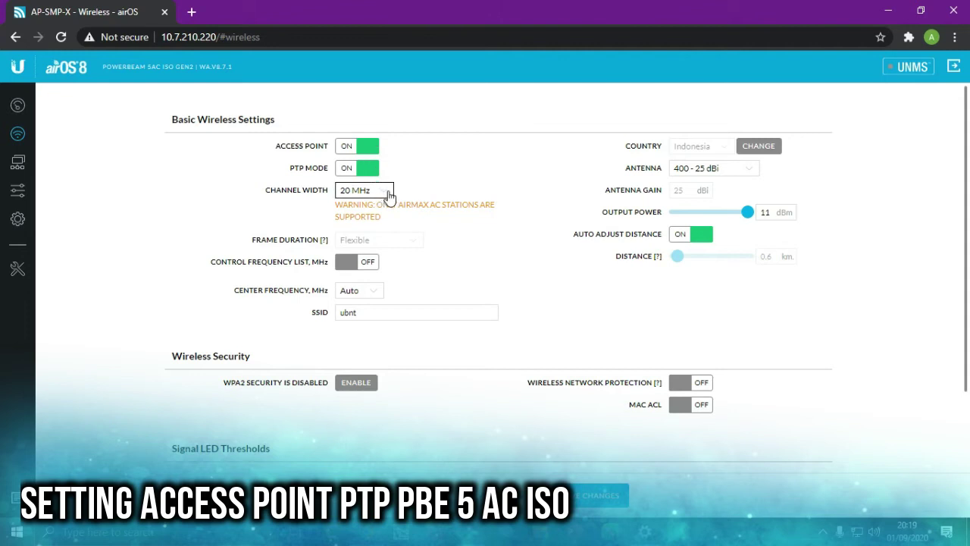
- Keep 20 MHz channel width and set the center frequency to 5770 MHz
{"action": "left_click", "coordinate": [388, 194]}
{"action": "left_click", "coordinate": [389, 189]}
{"action": "left_click", "coordinate": [369, 294]}
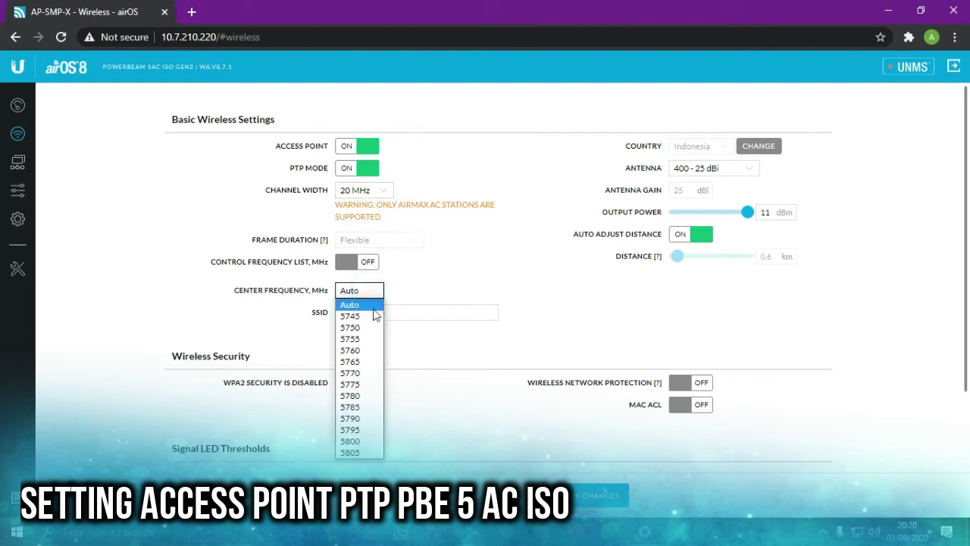
{"action": "left_click", "coordinate": [357, 374]}
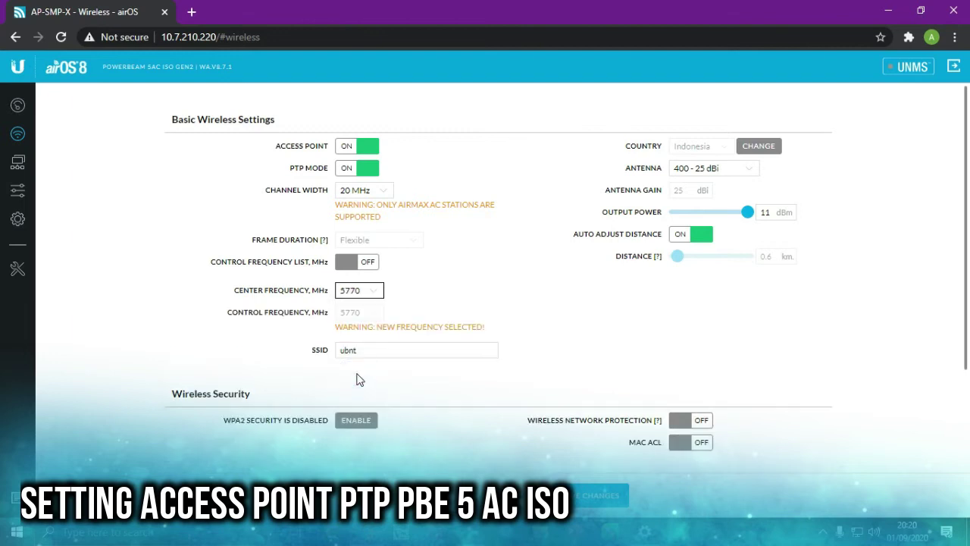
{"action": "left_click", "coordinate": [383, 192]}
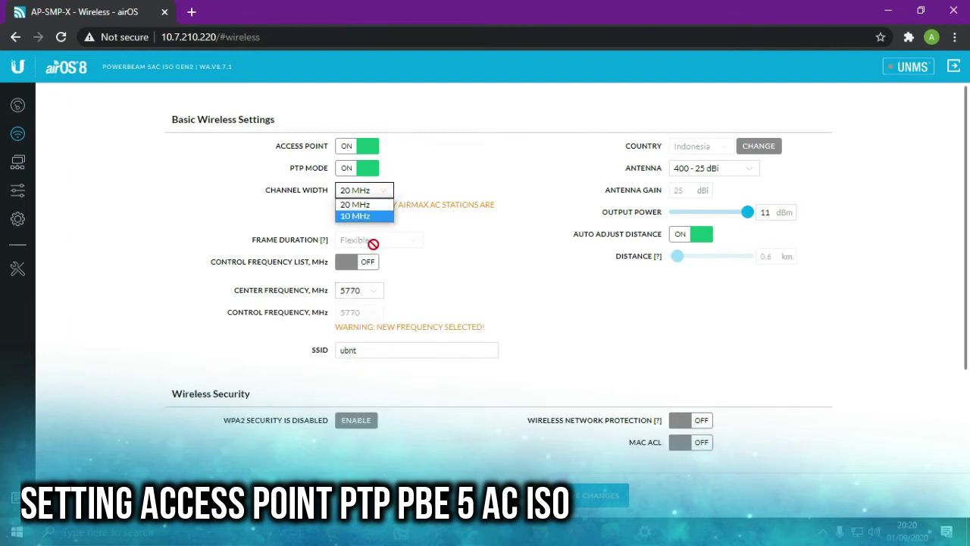
{"action": "left_click", "coordinate": [371, 205]}
{"action": "scroll", "coordinate": [425, 288], "scroll_direction": "down", "scroll_amount": 2}
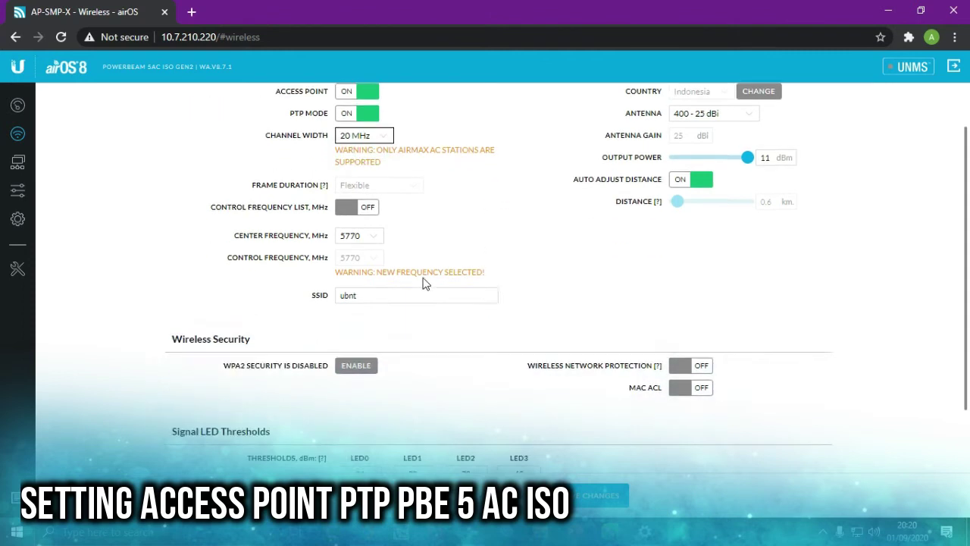
{"action": "scroll", "coordinate": [425, 304], "scroll_direction": "up", "scroll_amount": 2}
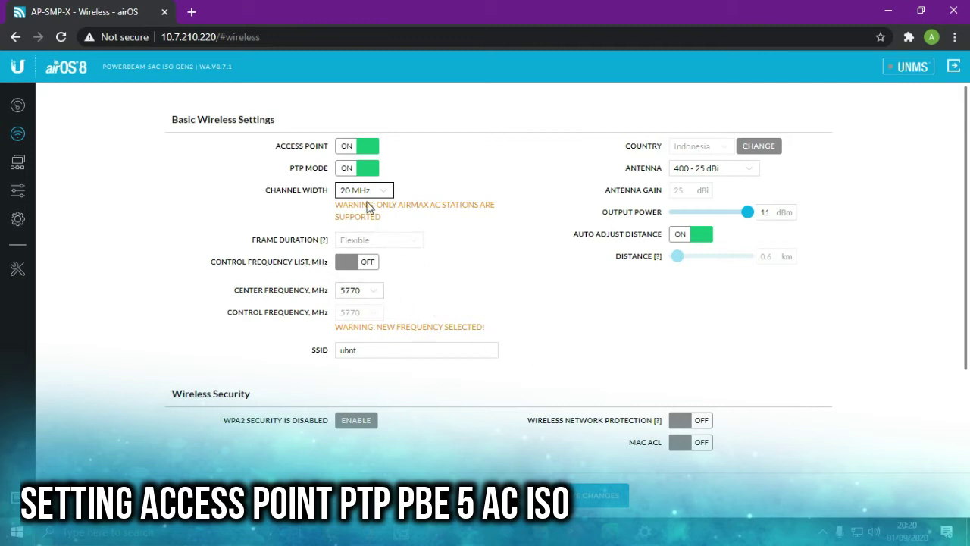
- Replace the SSID ubnt with SMP-XXX and confirm center frequency 5770 MHz
{"action": "scroll", "coordinate": [398, 333], "scroll_direction": "down", "scroll_amount": 1}
{"action": "double_click", "coordinate": [374, 280]}
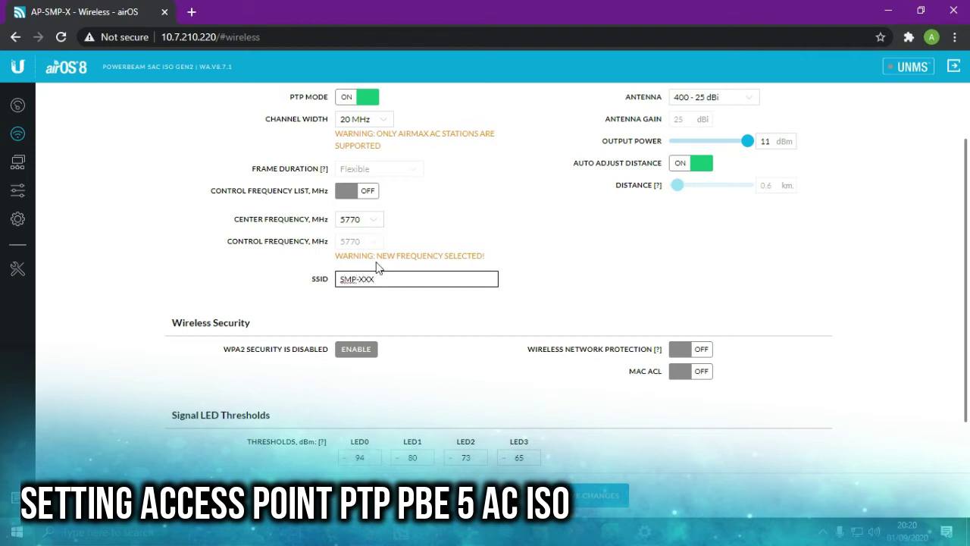
{"action": "left_click", "coordinate": [371, 220]}
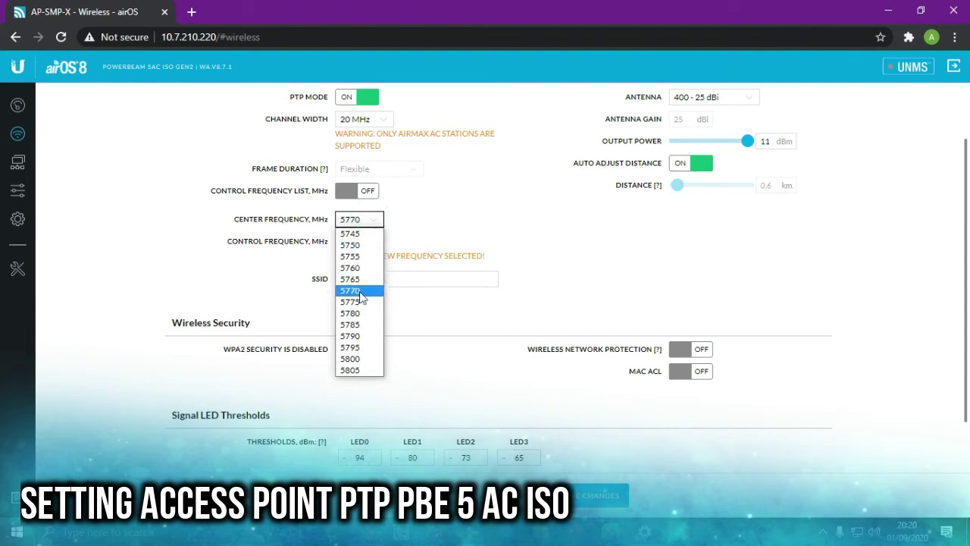
{"action": "left_click", "coordinate": [355, 291]}
{"action": "scroll", "coordinate": [523, 310], "scroll_direction": "down", "scroll_amount": 1}
{"action": "scroll", "coordinate": [654, 387], "scroll_direction": "up", "scroll_amount": 2}
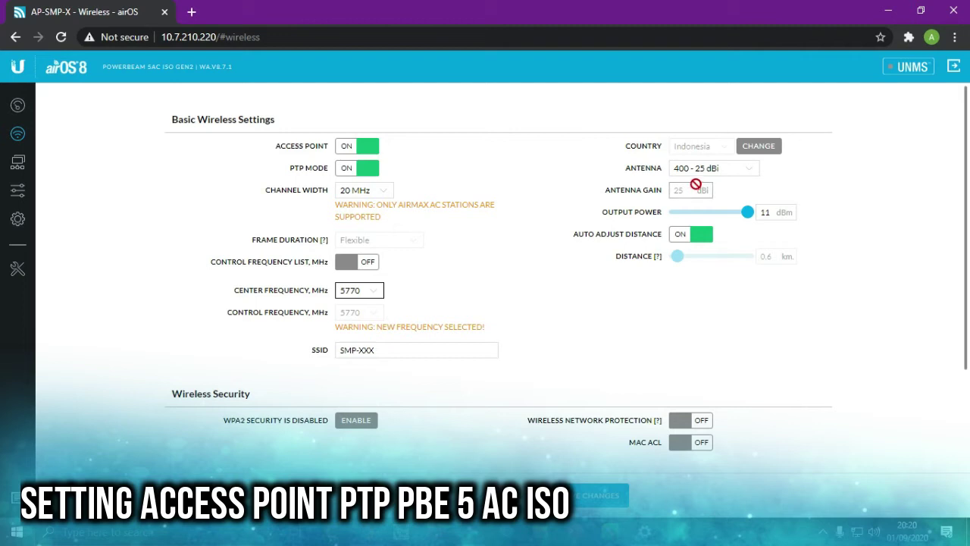
- Keep the 400 - 25 dBi antenna and expand the advanced wireless settings
{"action": "left_click", "coordinate": [747, 211]}
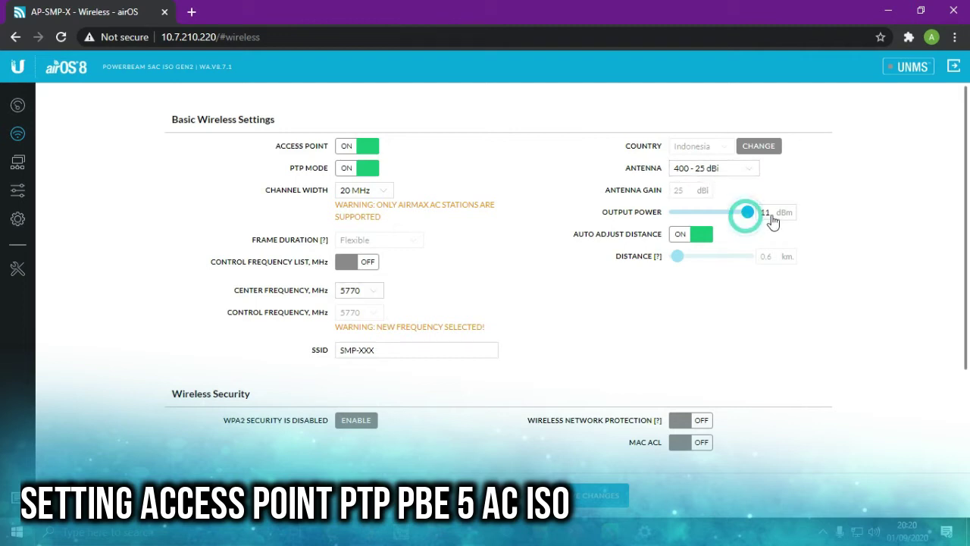
{"action": "left_click", "coordinate": [735, 171]}
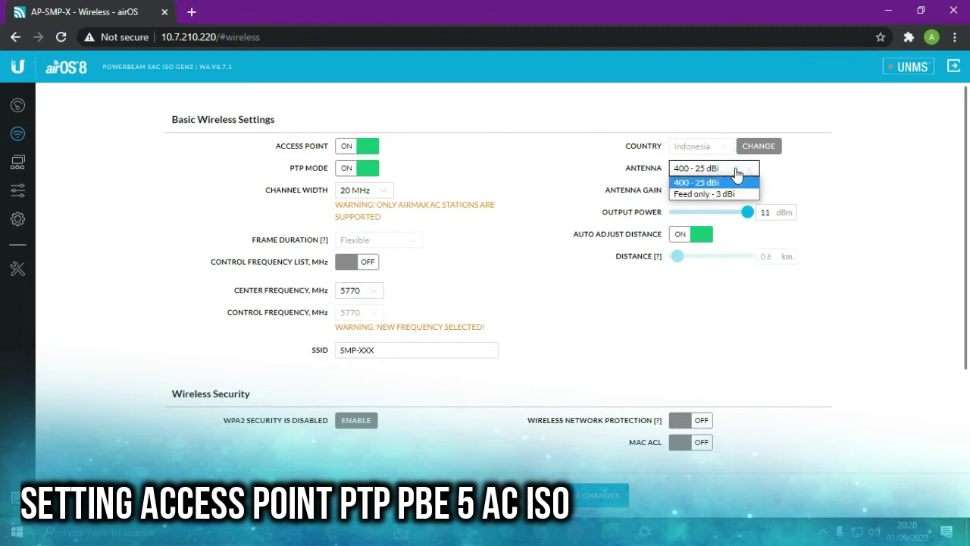
{"action": "left_click", "coordinate": [716, 182]}
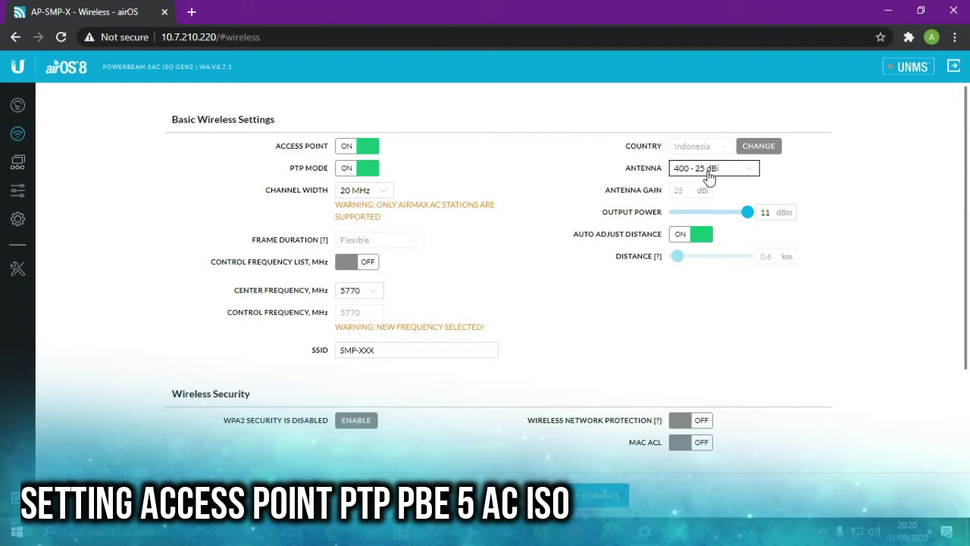
{"action": "scroll", "coordinate": [653, 298], "scroll_direction": "down", "scroll_amount": 2}
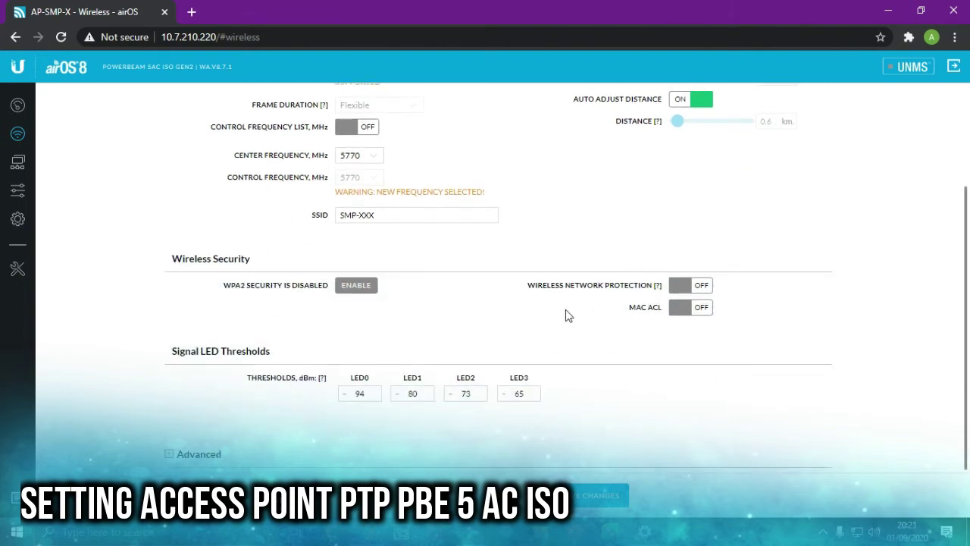
{"action": "left_click", "coordinate": [169, 455]}
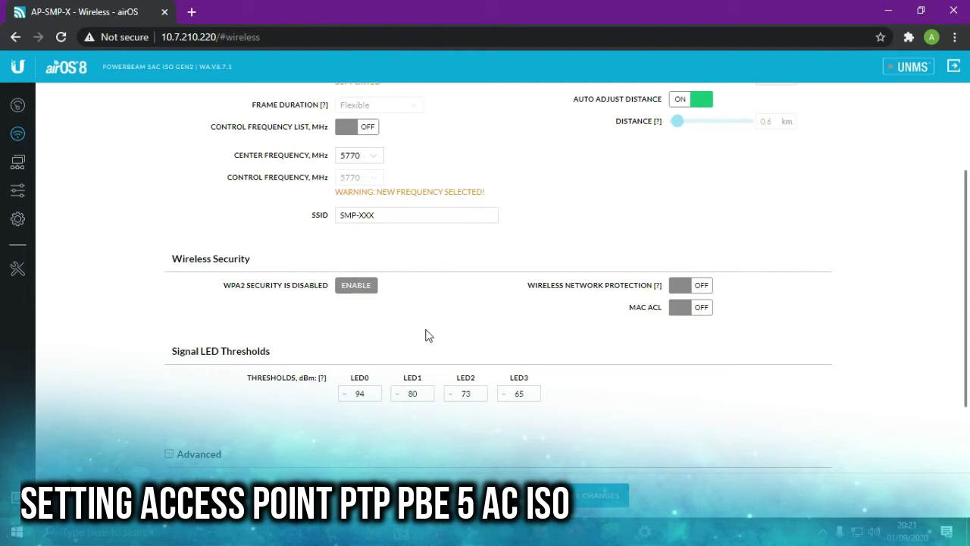
- Enable WPA2 Personal wireless security and enter the preshared key
{"action": "left_click", "coordinate": [364, 288]}
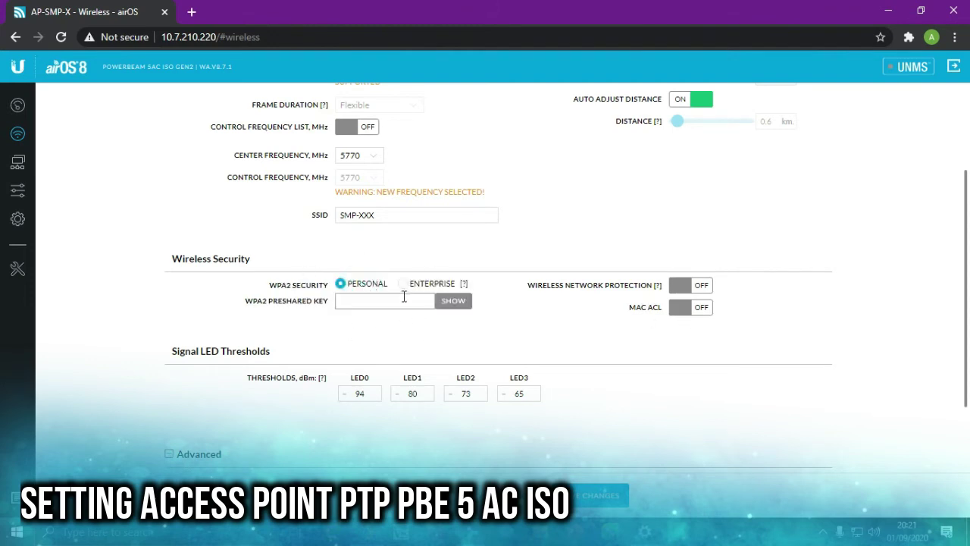
{"action": "left_click", "coordinate": [358, 303]}
{"action": "left_click", "coordinate": [365, 299]}
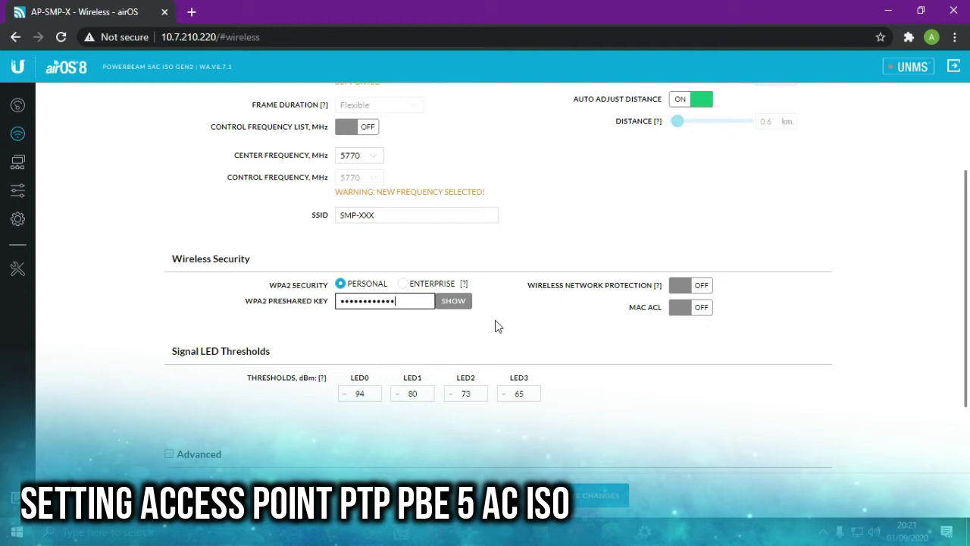
{"action": "type", "text": "••"}
{"action": "left_click_drag", "start_coordinate": [428, 300], "coordinate": [296, 307]}
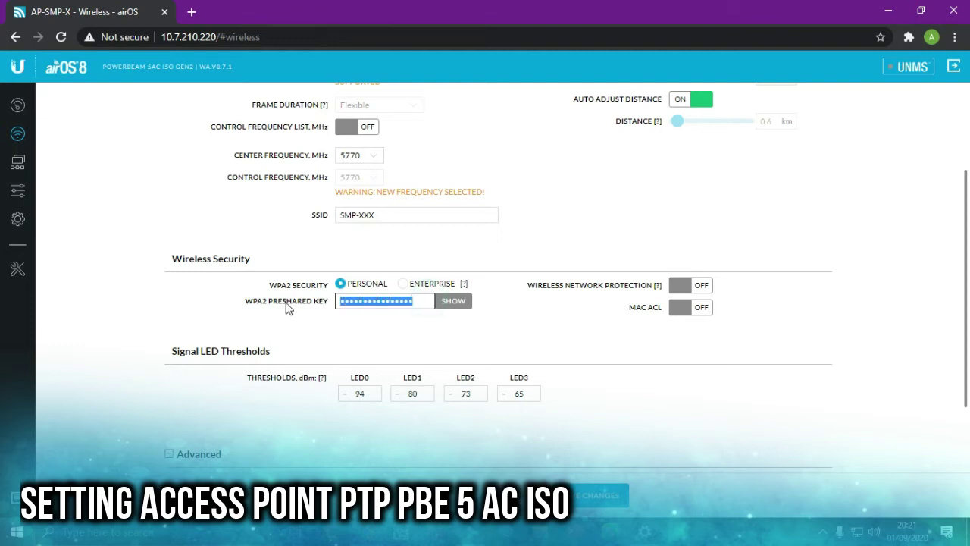
{"action": "type", "text": "•"}
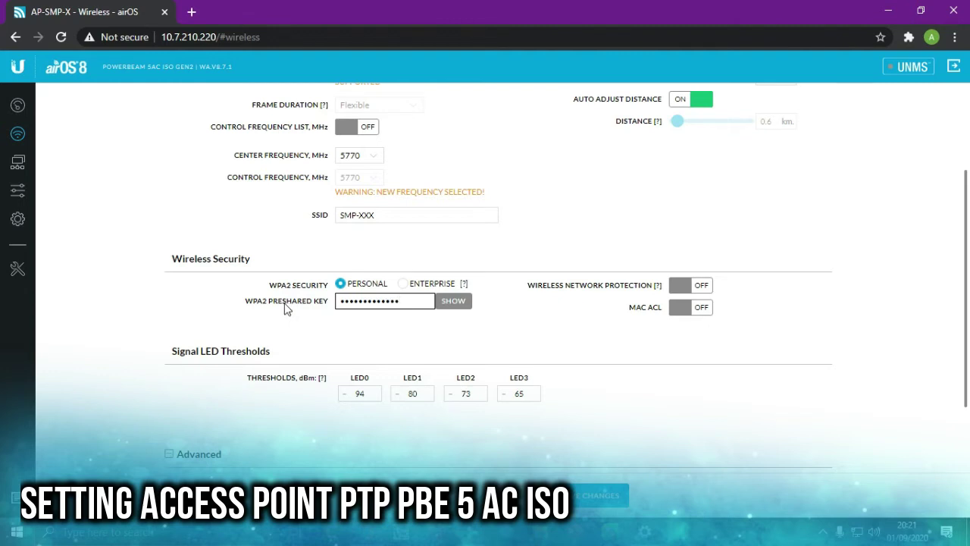
{"action": "scroll", "coordinate": [557, 416], "scroll_direction": "down", "scroll_amount": 2}
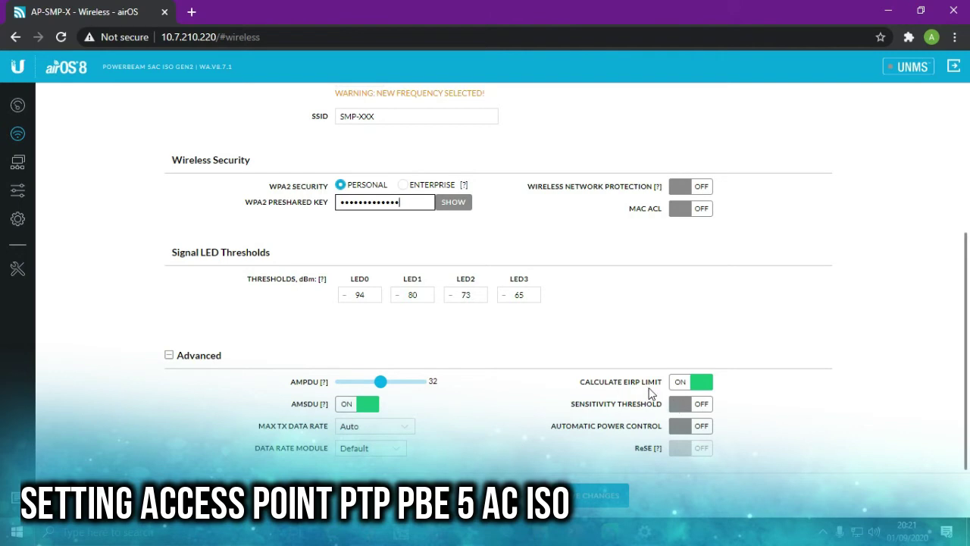
- Finish the preshared key entry and raise Output Power to 24 dBm
{"action": "scroll", "coordinate": [726, 355], "scroll_direction": "up", "scroll_amount": 3}
{"action": "scroll", "coordinate": [726, 355], "scroll_direction": "up", "scroll_amount": 1}
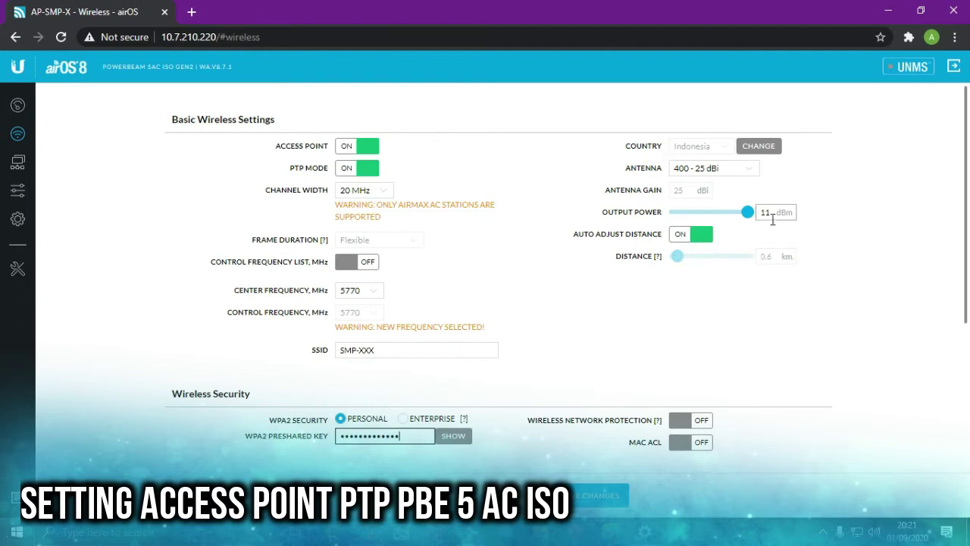
{"action": "scroll", "coordinate": [747, 361], "scroll_direction": "down", "scroll_amount": 4}
{"action": "left_click", "coordinate": [704, 389]}
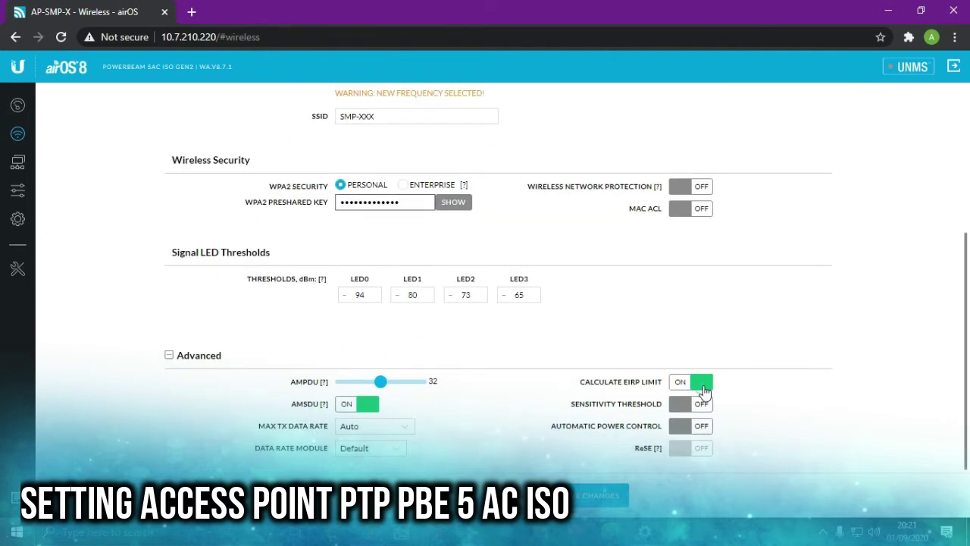
{"action": "scroll", "coordinate": [786, 318], "scroll_direction": "up", "scroll_amount": 3}
{"action": "left_click_drag", "start_coordinate": [713, 213], "coordinate": [773, 216]}
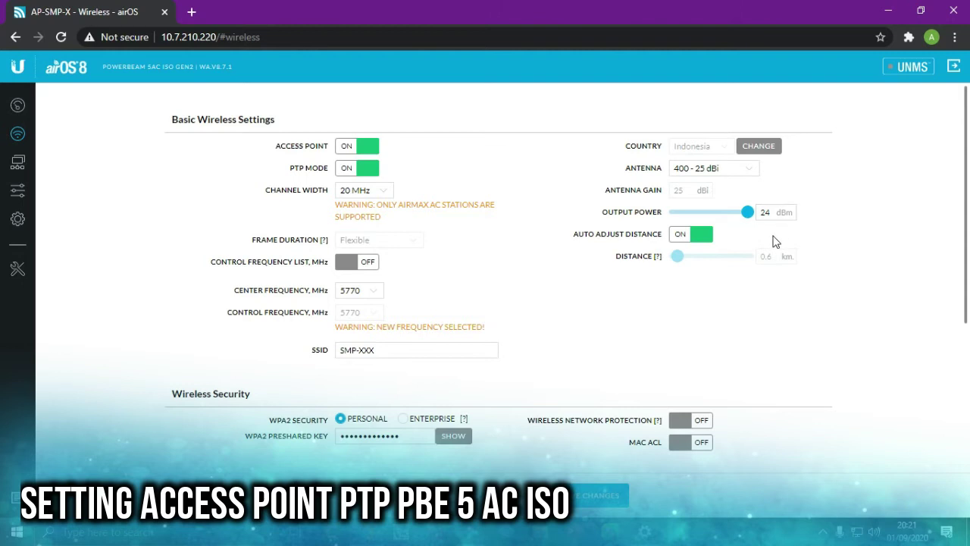
{"action": "left_click", "coordinate": [776, 215]}
{"action": "scroll", "coordinate": [574, 387], "scroll_direction": "down", "scroll_amount": 3}
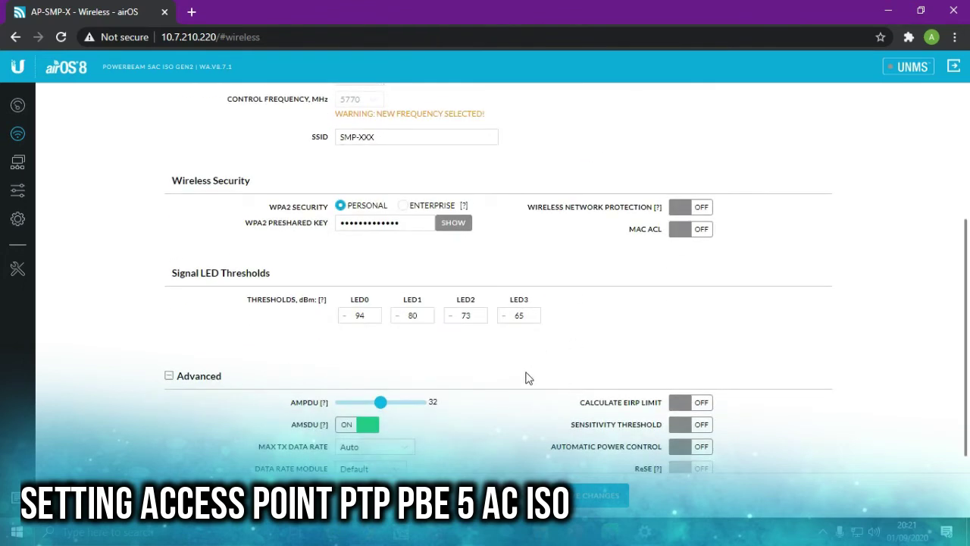
{"action": "scroll", "coordinate": [523, 383], "scroll_direction": "down", "scroll_amount": 1}
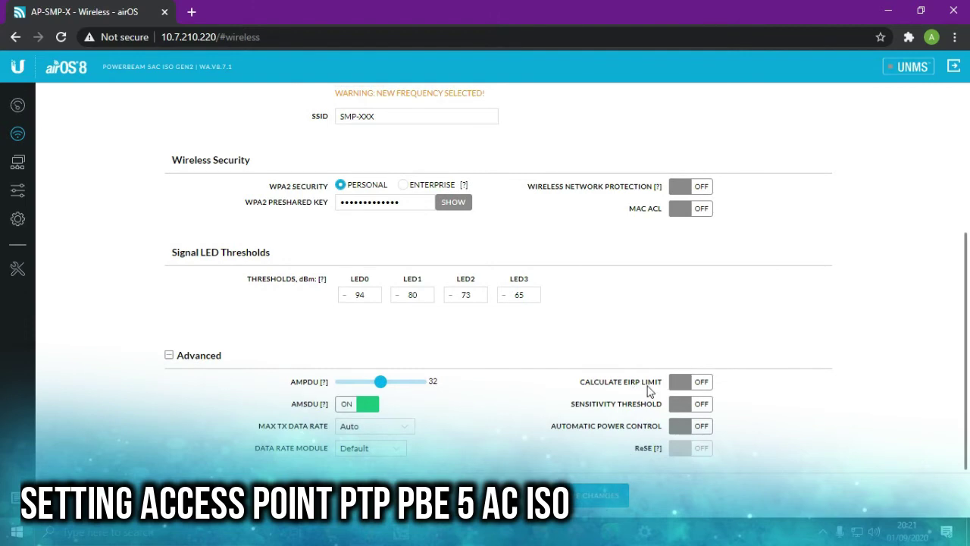
- Toggle Calculate EIRP Limit, set output power to 24 dBm again, and save the wireless settings
{"action": "left_click", "coordinate": [690, 381]}
{"action": "scroll", "coordinate": [751, 262], "scroll_direction": "up", "scroll_amount": 3}
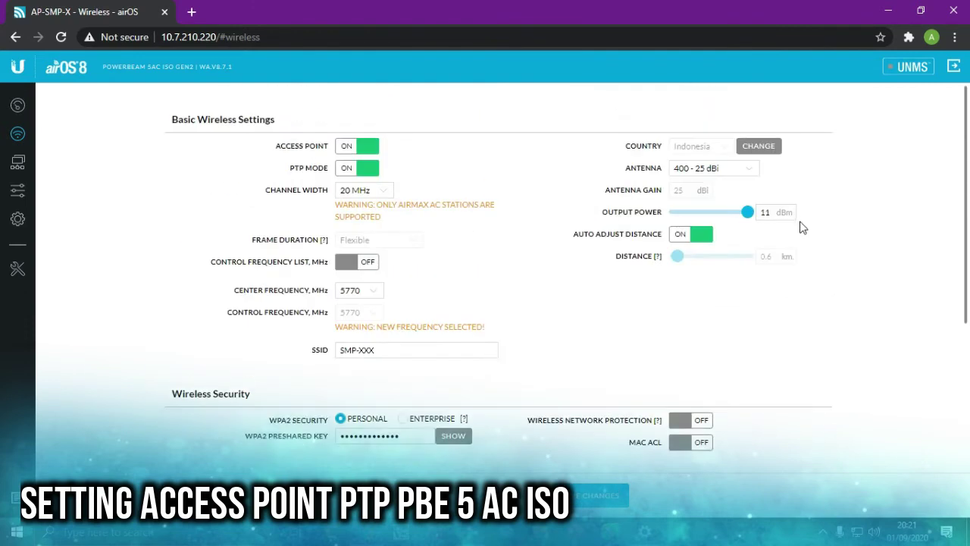
{"action": "scroll", "coordinate": [757, 220], "scroll_direction": "down", "scroll_amount": 3}
{"action": "left_click", "coordinate": [677, 382]}
{"action": "scroll", "coordinate": [751, 314], "scroll_direction": "up", "scroll_amount": 3}
{"action": "left_click_drag", "start_coordinate": [720, 214], "coordinate": [795, 204]}
{"action": "scroll", "coordinate": [778, 243], "scroll_direction": "down", "scroll_amount": 3}
{"action": "left_click", "coordinate": [621, 462]}
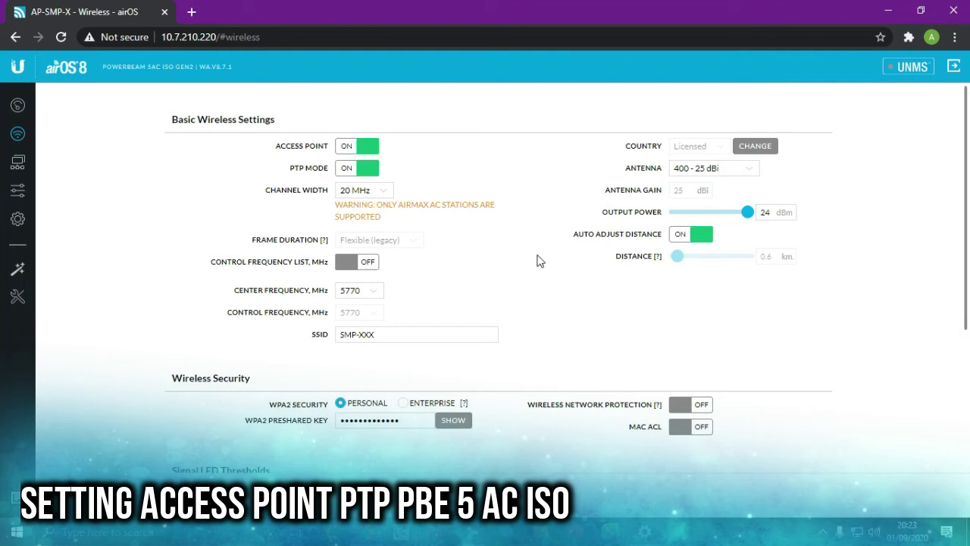
{"action": "scroll", "coordinate": [523, 230], "scroll_direction": "down", "scroll_amount": 3}
{"action": "scroll", "coordinate": [549, 228], "scroll_direction": "up", "scroll_amount": 3}
{"action": "left_click", "coordinate": [387, 190]}
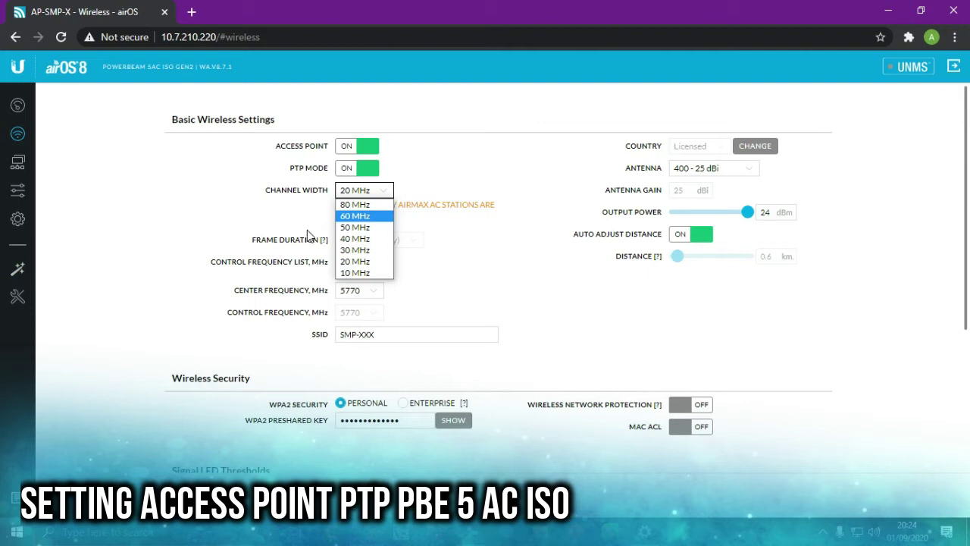
- Set the access point to 80 MHz width and 13 dBm power, keep 5770 center frequency, and save
{"action": "left_click", "coordinate": [354, 204]}
{"action": "left_click_drag", "start_coordinate": [748, 213], "coordinate": [713, 220]}
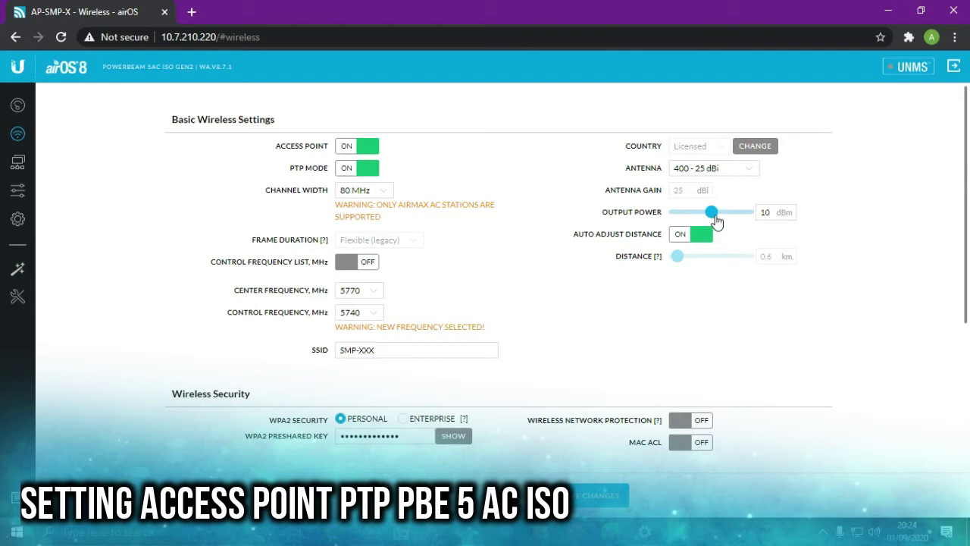
{"action": "left_click_drag", "start_coordinate": [716, 218], "coordinate": [721, 221]}
{"action": "left_click", "coordinate": [369, 292]}
{"action": "left_click_drag", "start_coordinate": [373, 202], "coordinate": [379, 224]}
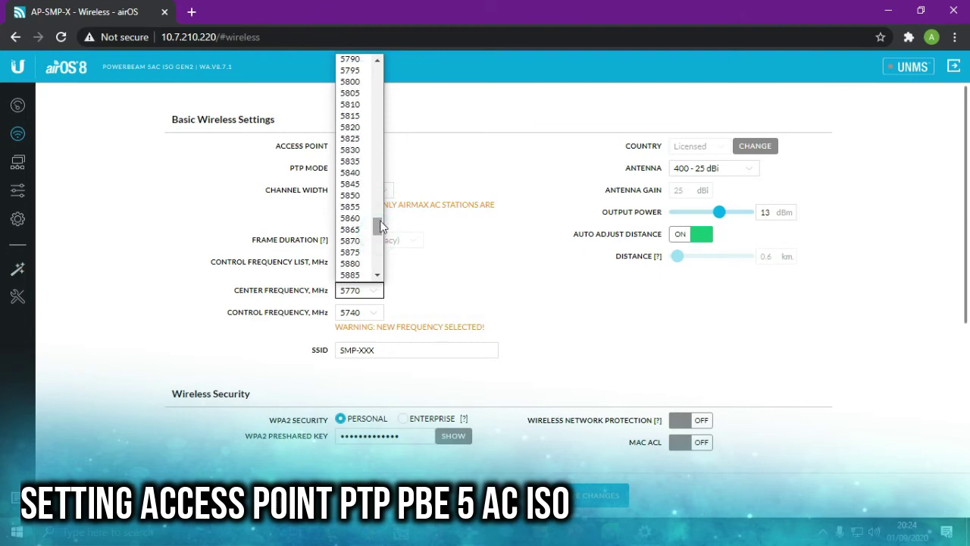
{"action": "left_click", "coordinate": [450, 276]}
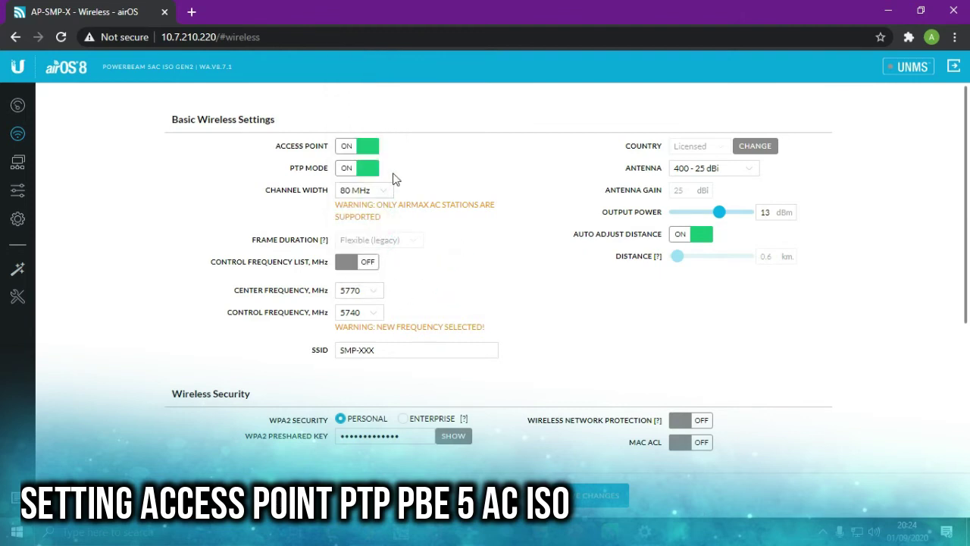
{"action": "left_click", "coordinate": [633, 313]}
{"action": "scroll", "coordinate": [634, 313], "scroll_direction": "down", "scroll_amount": 3}
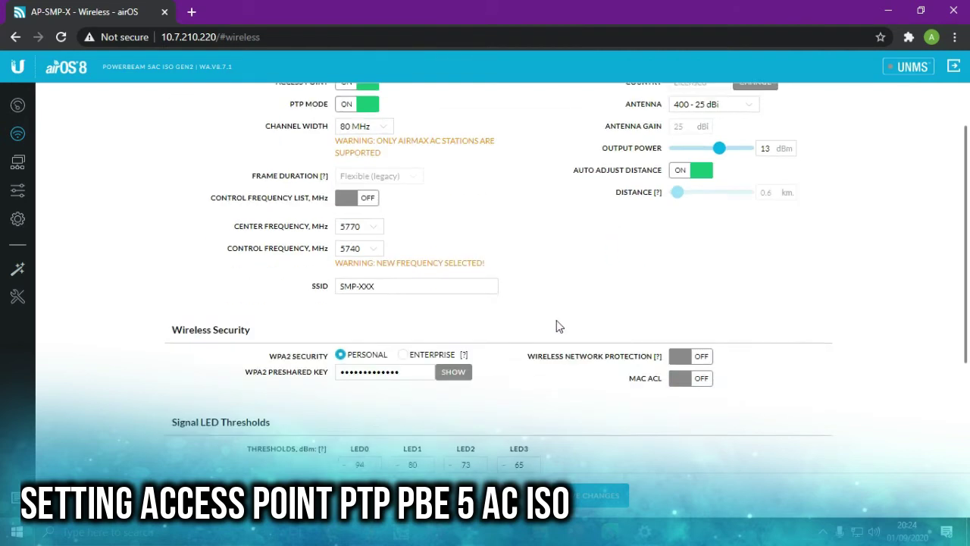
{"action": "left_click", "coordinate": [597, 499]}
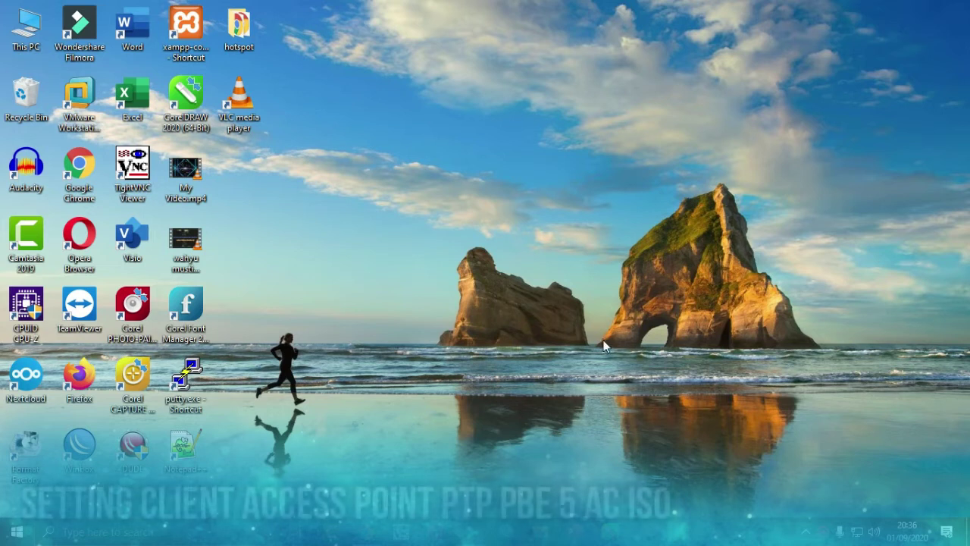
- Reach the Ethernet adapter list through Network & Internet settings' Change adapter options
{"action": "left_click", "coordinate": [806, 532]}
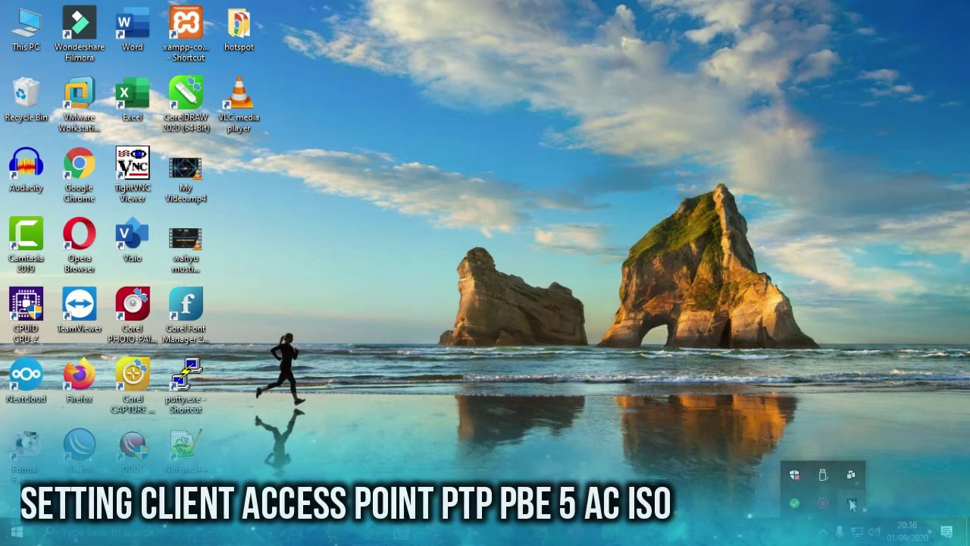
{"action": "left_click", "coordinate": [816, 529]}
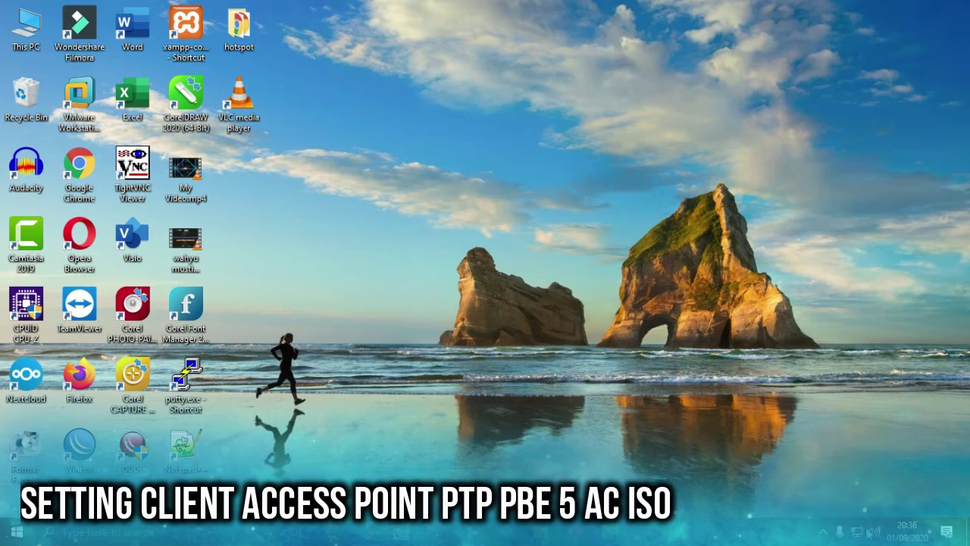
{"action": "right_click", "coordinate": [858, 532]}
{"action": "left_click", "coordinate": [872, 510]}
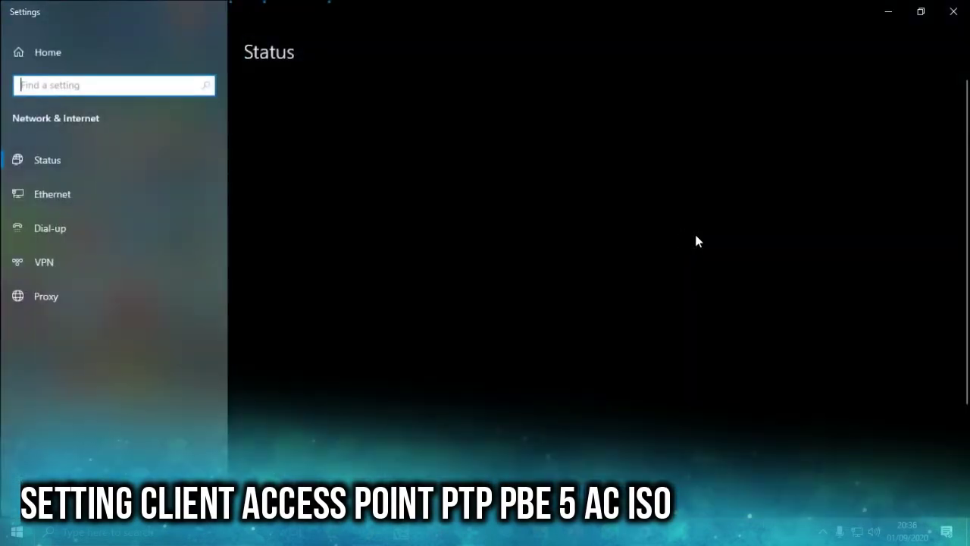
{"action": "left_click", "coordinate": [84, 195]}
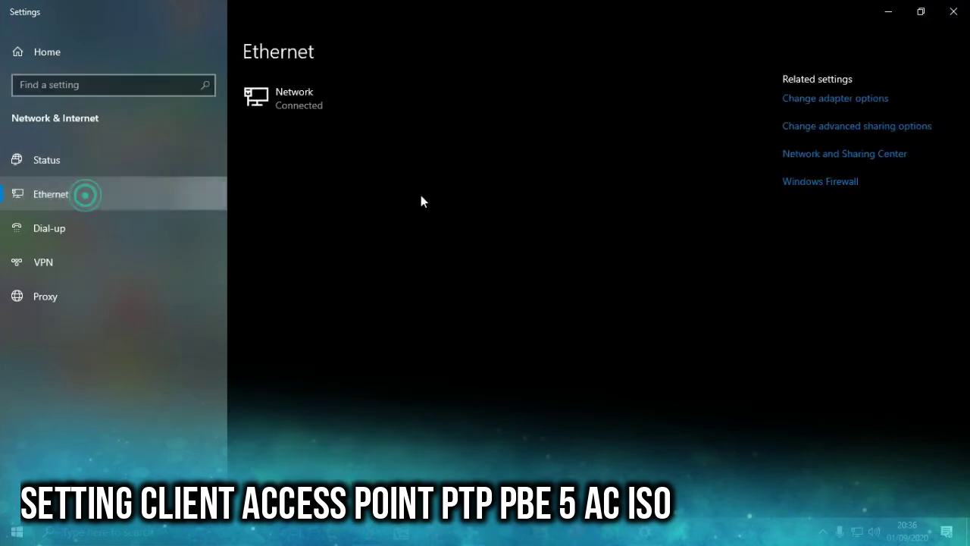
{"action": "left_click", "coordinate": [832, 98]}
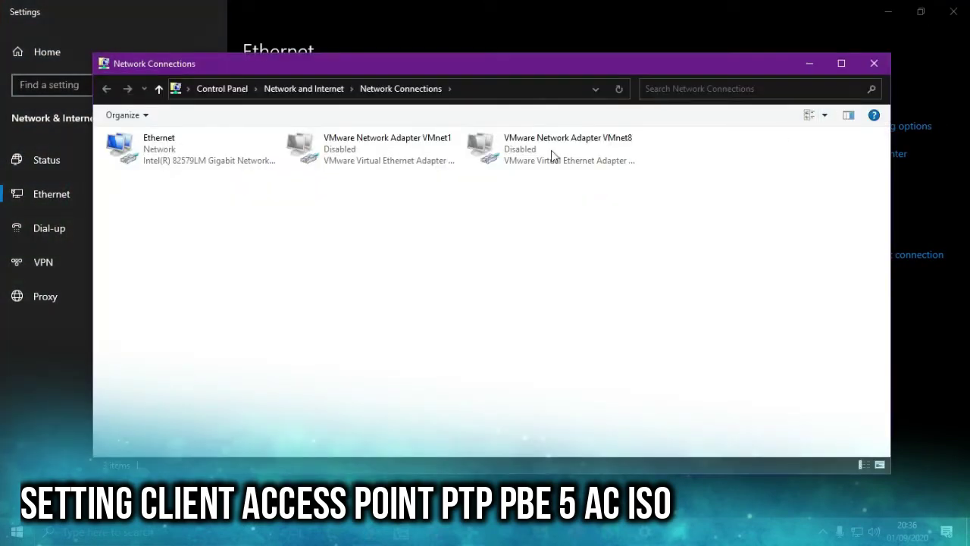
- Give the Ethernet adapter's IPv4 static IP 192.168.1.22 with mask 255.255.255.0, then close the adapter windows
{"action": "double_click", "coordinate": [217, 157]}
{"action": "left_click", "coordinate": [401, 383]}
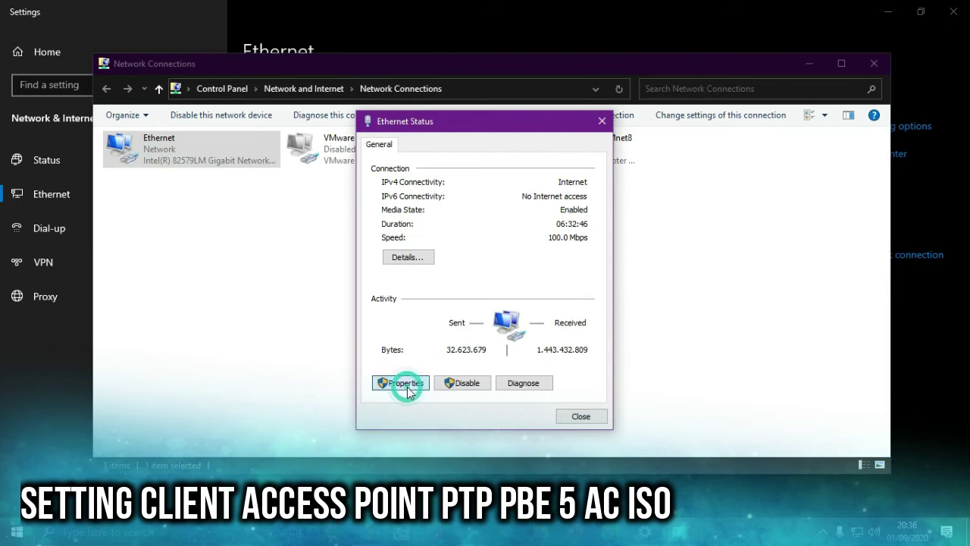
{"action": "double_click", "coordinate": [491, 295]}
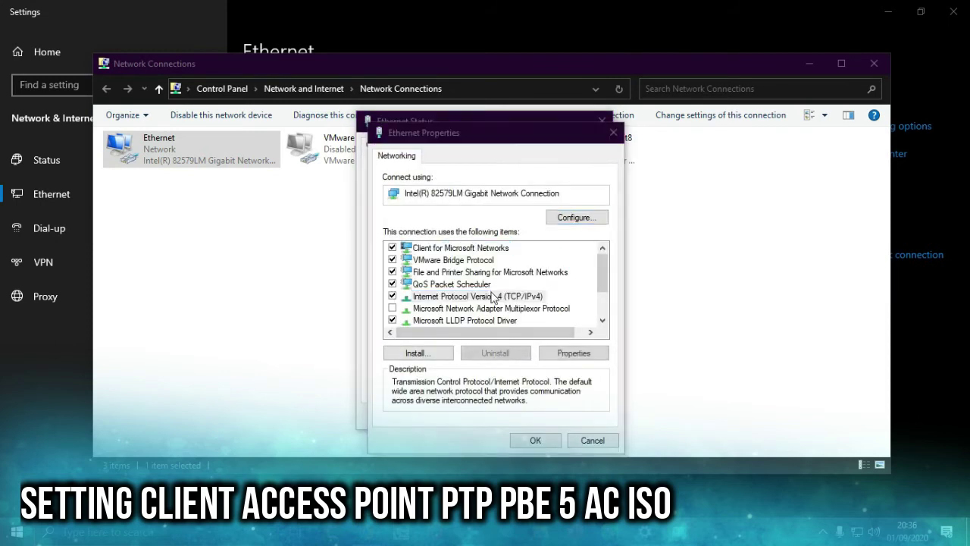
{"action": "left_click", "coordinate": [485, 290]}
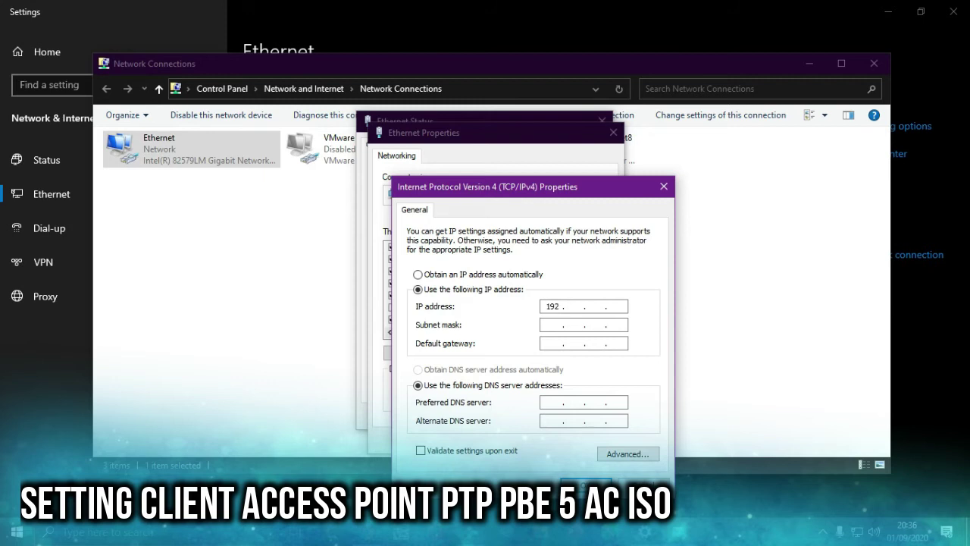
{"action": "key", "text": "Tab"}
{"action": "key", "text": "Return"}
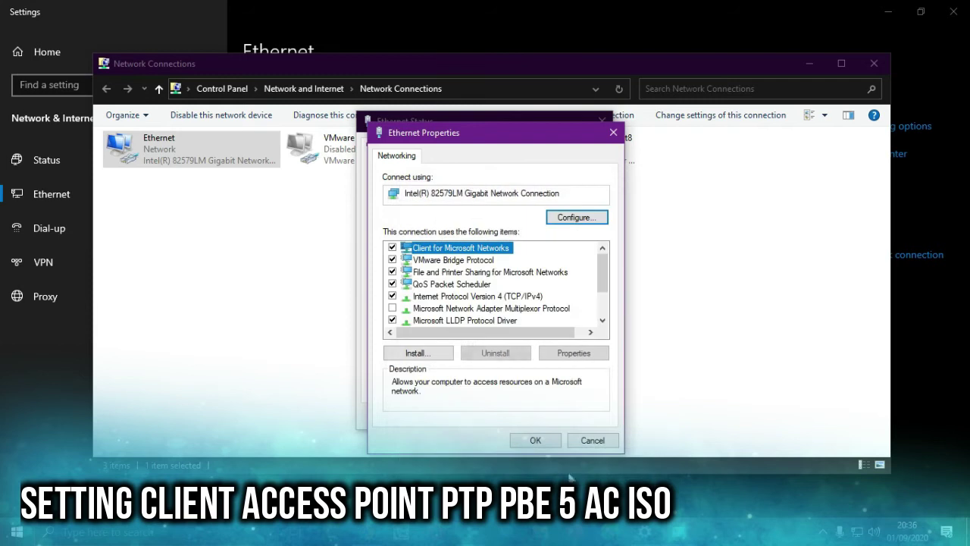
{"action": "left_click", "coordinate": [534, 444]}
{"action": "left_click", "coordinate": [597, 417]}
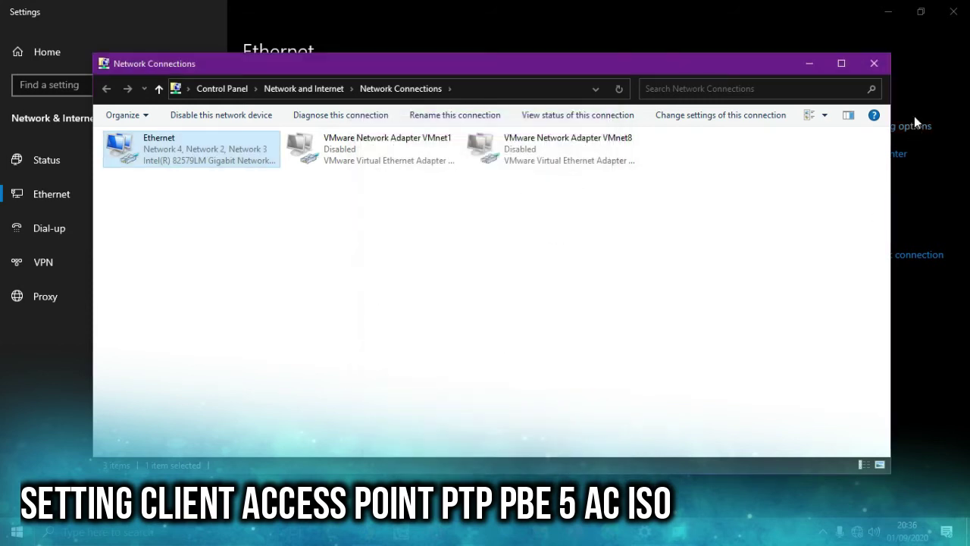
{"action": "left_click", "coordinate": [874, 64]}
{"action": "left_click", "coordinate": [212, 534]}
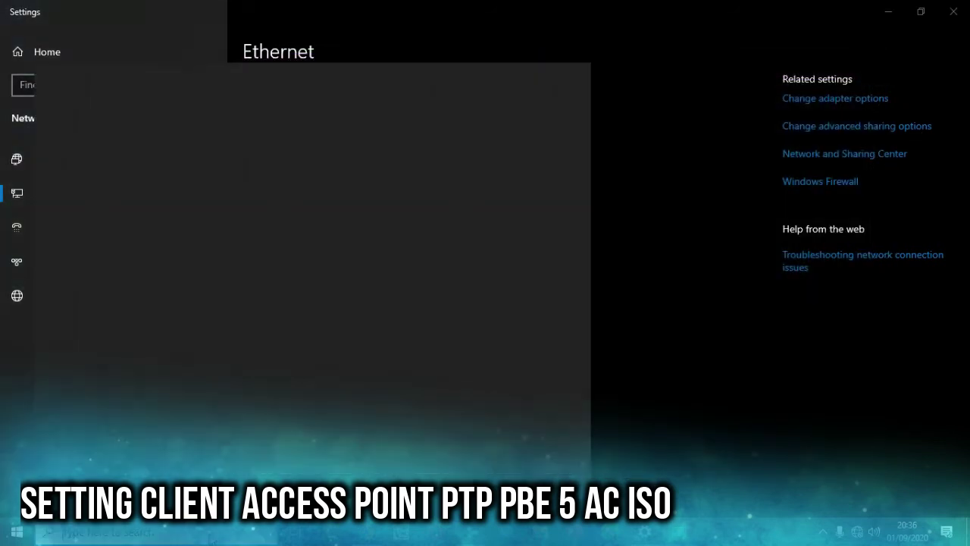
- Run ping 192.168.1.20 in Command Prompt (3 of 4 replies), then close Command Prompt and Settings
{"action": "type", "text": "cmd"}
{"action": "key", "text": "Return"}
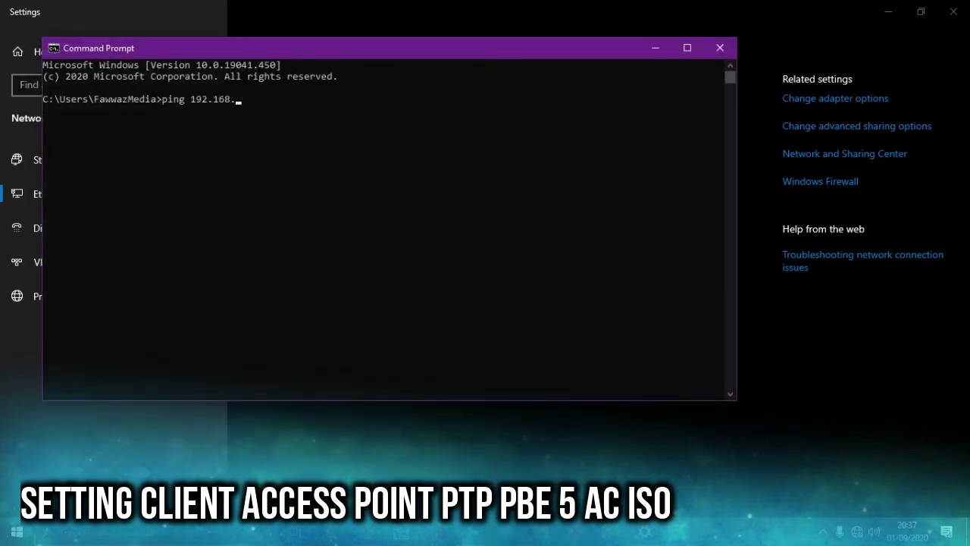
{"action": "key", "text": "Return"}
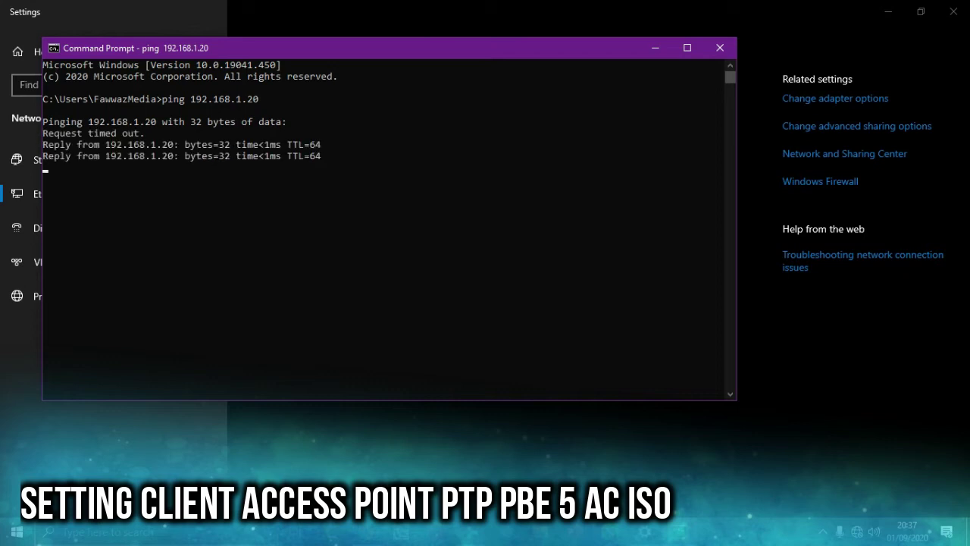
{"action": "left_click", "coordinate": [726, 50]}
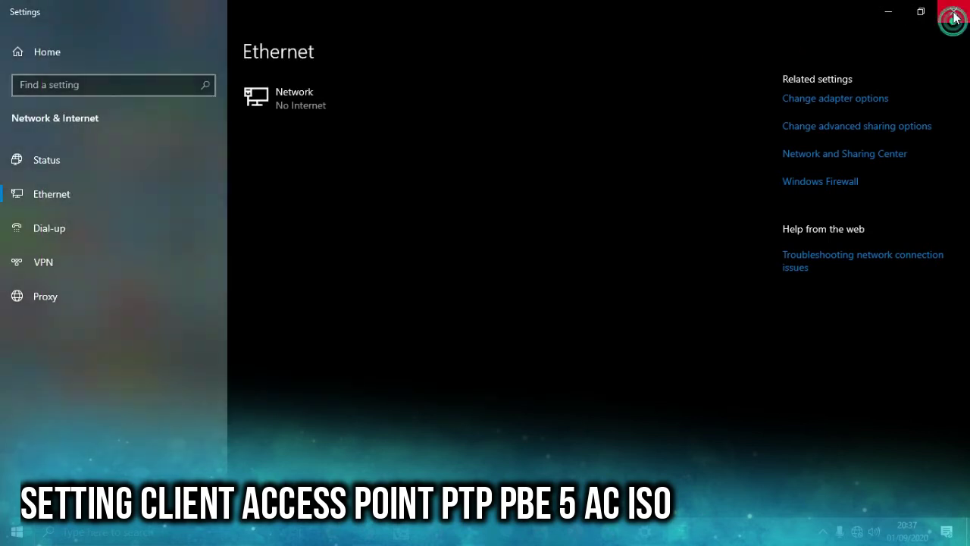
{"action": "left_click", "coordinate": [953, 13]}
- Launch Chrome maximized, load 192.168.1.20 and proceed past the certificate warning
{"action": "double_click", "coordinate": [89, 173]}
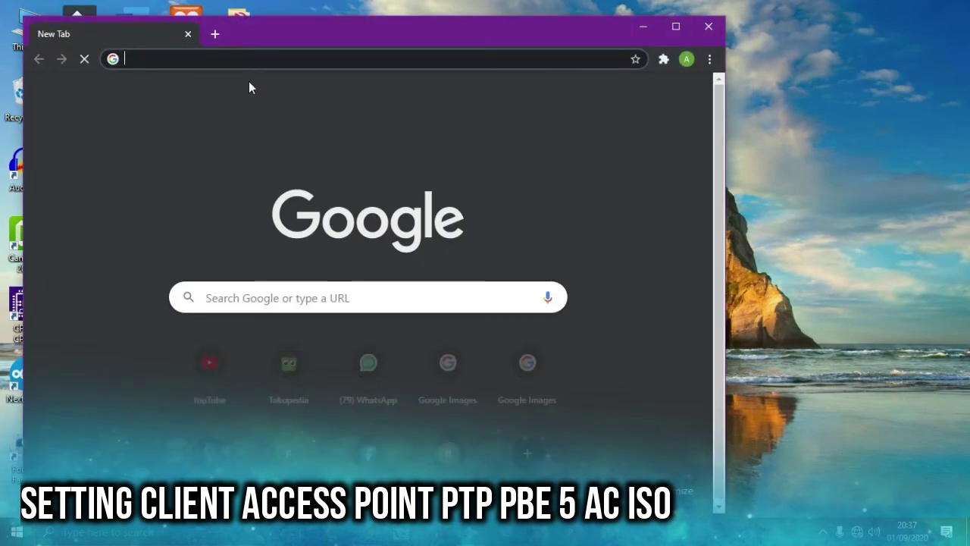
{"action": "double_click", "coordinate": [318, 44]}
{"action": "left_click", "coordinate": [277, 38]}
{"action": "type", "text": "192"}
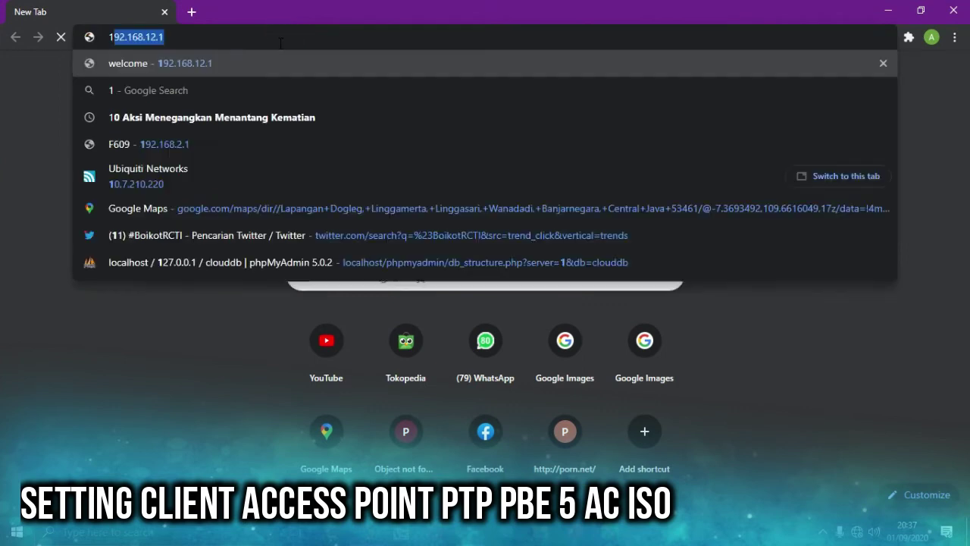
{"action": "type", "text": ".168."}
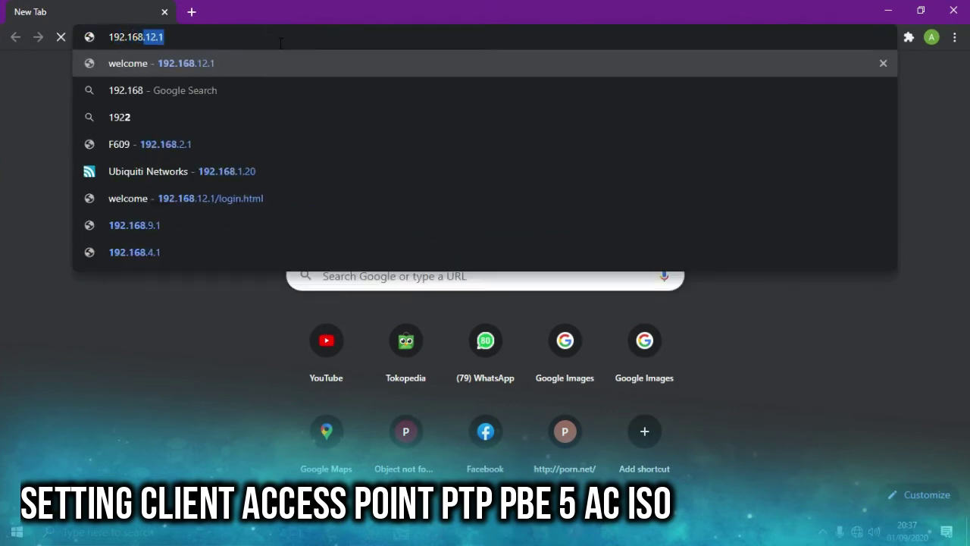
{"action": "type", "text": "1."}
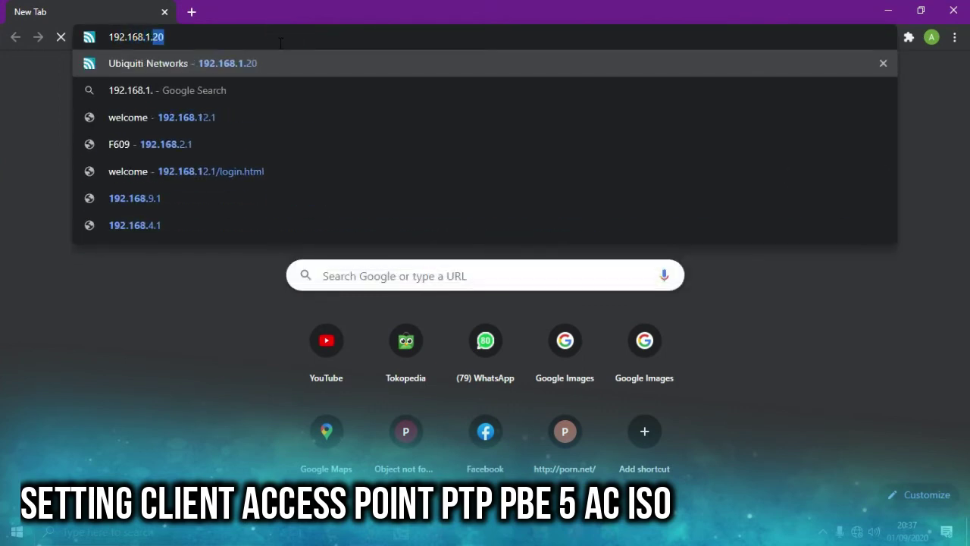
{"action": "type", "text": "010"}
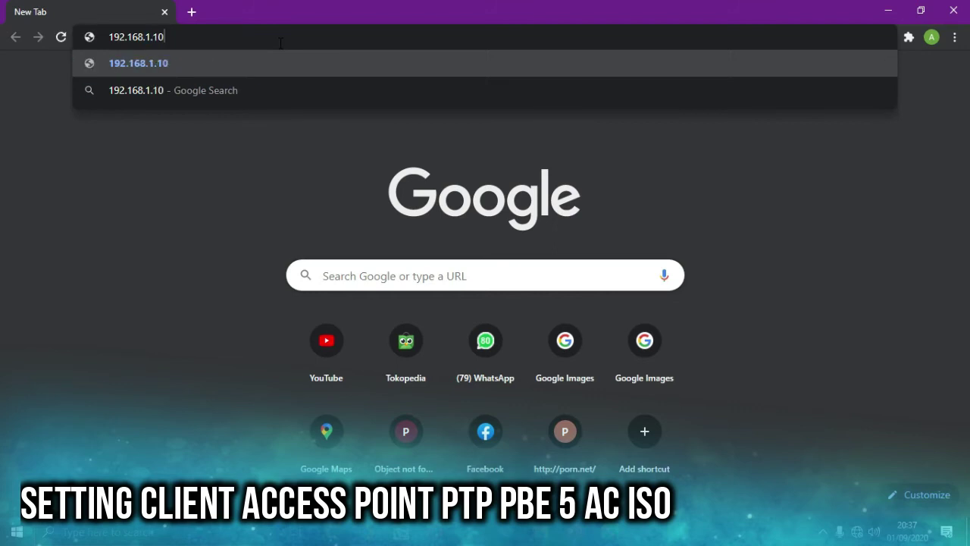
{"action": "key", "text": "BackSpace"}
{"action": "key", "text": "BackSpace"}
{"action": "type", "text": "20"}
{"action": "key", "text": "Return"}
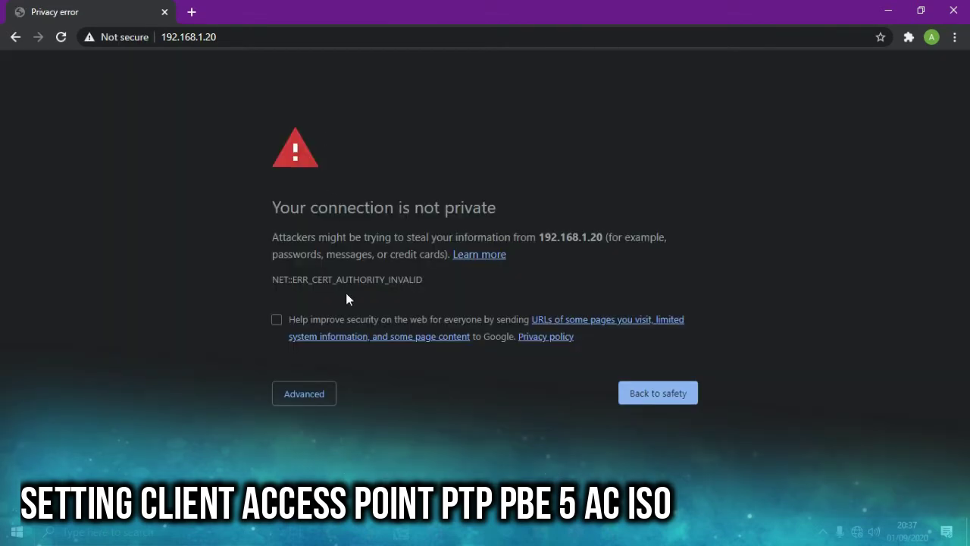
{"action": "left_click", "coordinate": [305, 400]}
{"action": "left_click", "coordinate": [323, 473]}
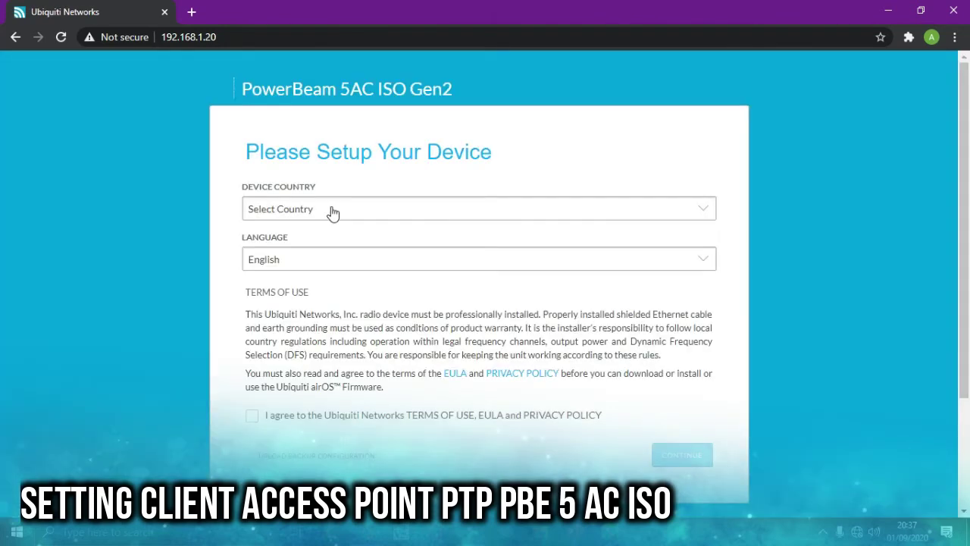
- Choose Argentina as the device country, accept the terms of use and continue
{"action": "left_click", "coordinate": [334, 214]}
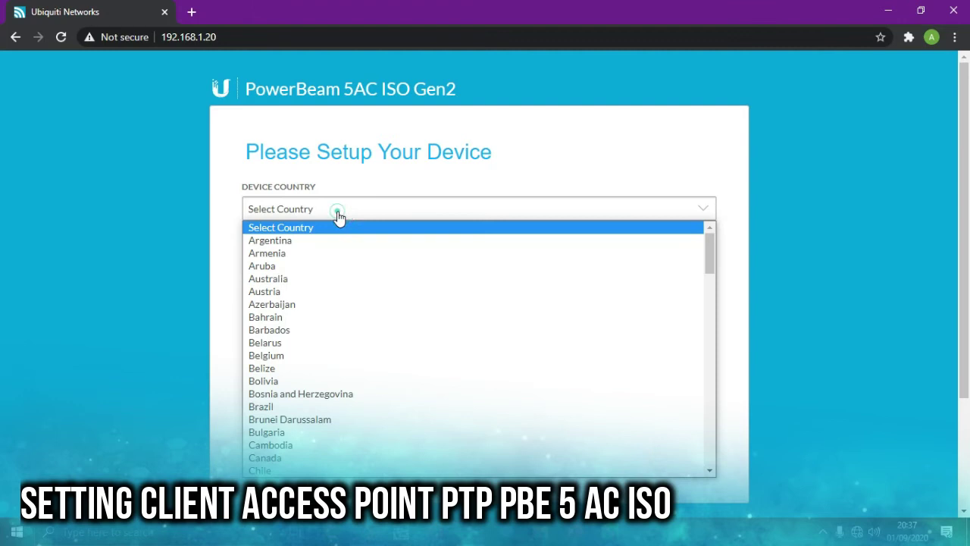
{"action": "left_click", "coordinate": [371, 241]}
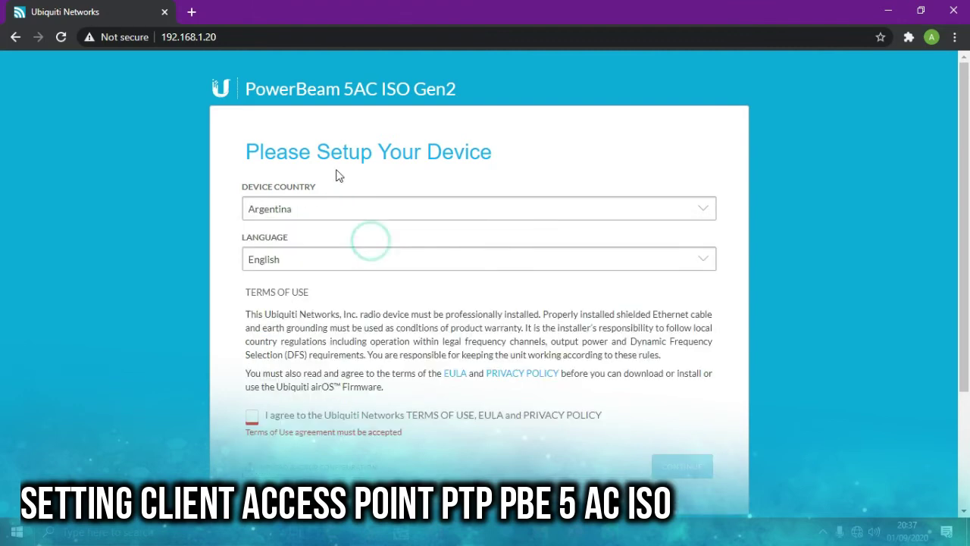
{"action": "scroll", "coordinate": [453, 298], "scroll_direction": "down", "scroll_amount": 1}
{"action": "scroll", "coordinate": [453, 297], "scroll_direction": "down", "scroll_amount": 2}
{"action": "left_click", "coordinate": [302, 263]}
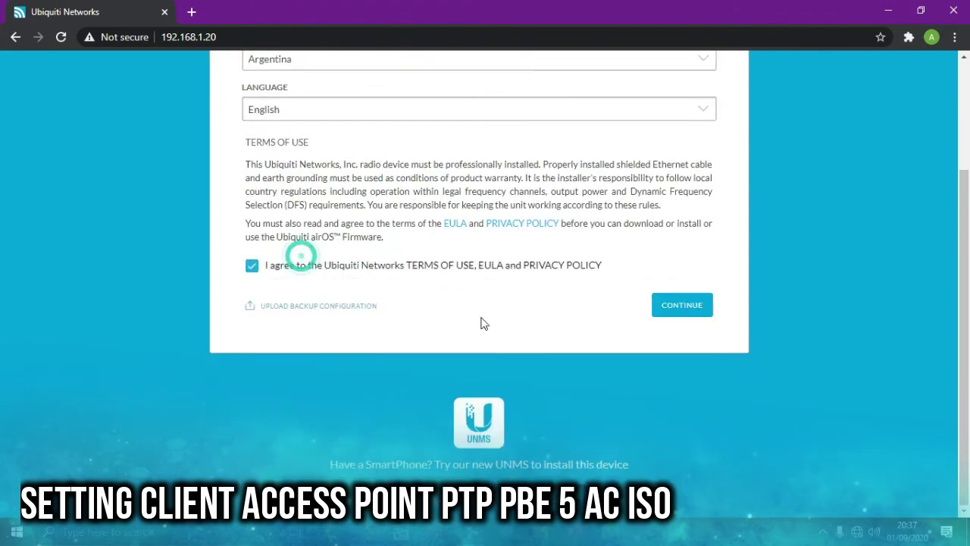
{"action": "left_click", "coordinate": [686, 310]}
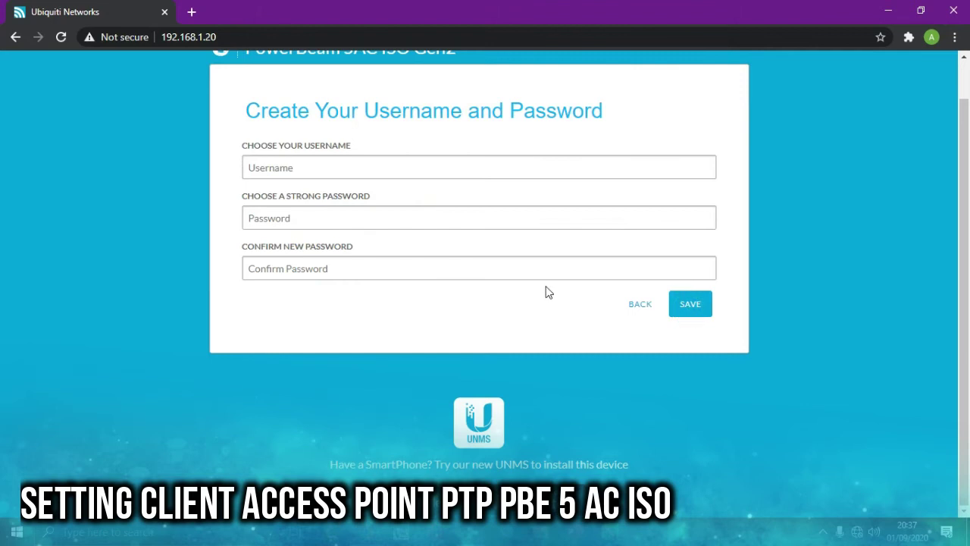
- Create the login with username admin and a confirmed password, and save it
{"action": "left_click", "coordinate": [617, 164]}
{"action": "type", "text": "admin"}
{"action": "key", "text": "Return"}
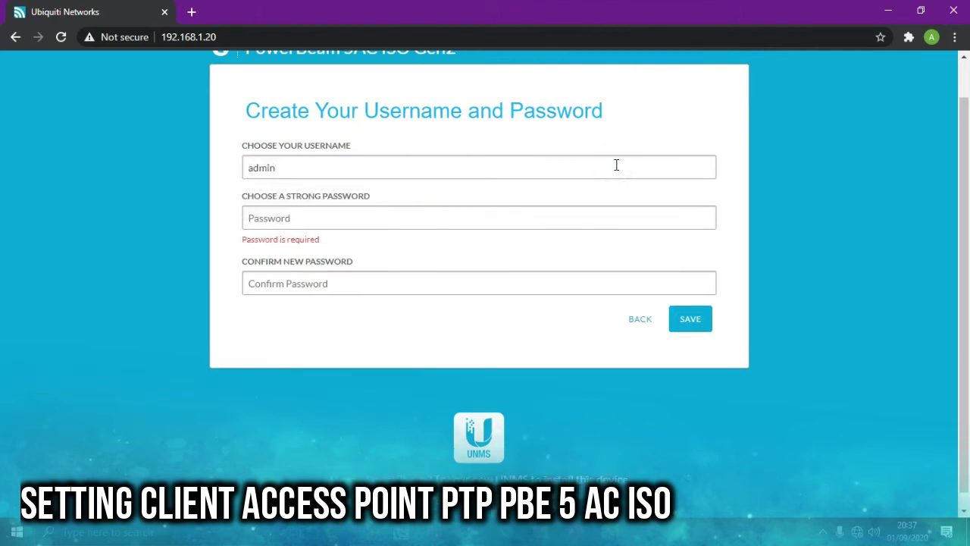
{"action": "type", "text": "a"}
{"action": "type", "text": "*****"}
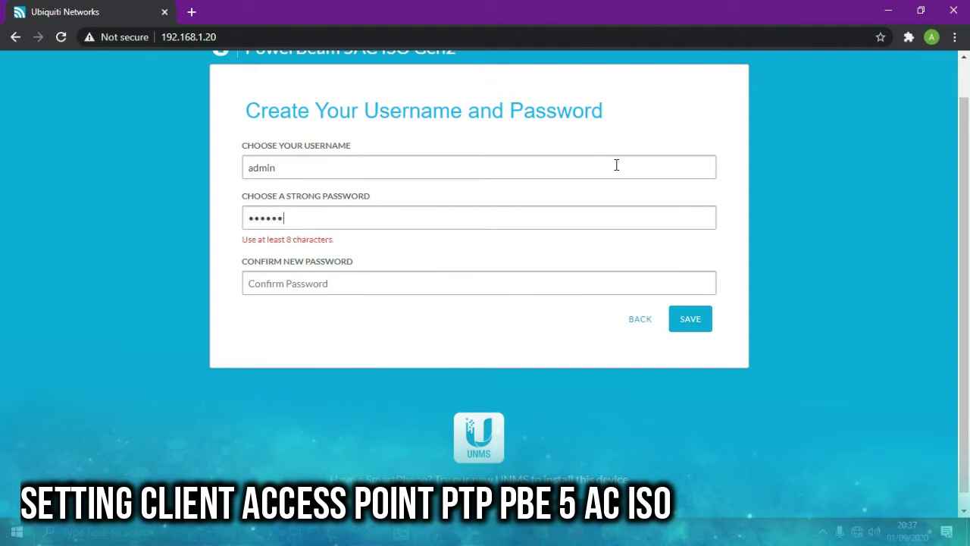
{"action": "key", "text": "Tab"}
{"action": "type", "text": "*********"}
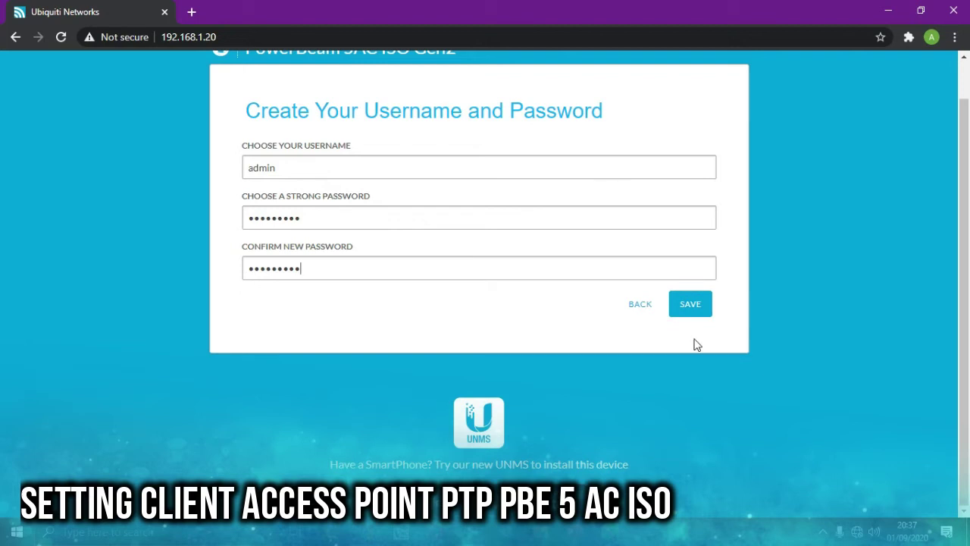
{"action": "left_click", "coordinate": [694, 309]}
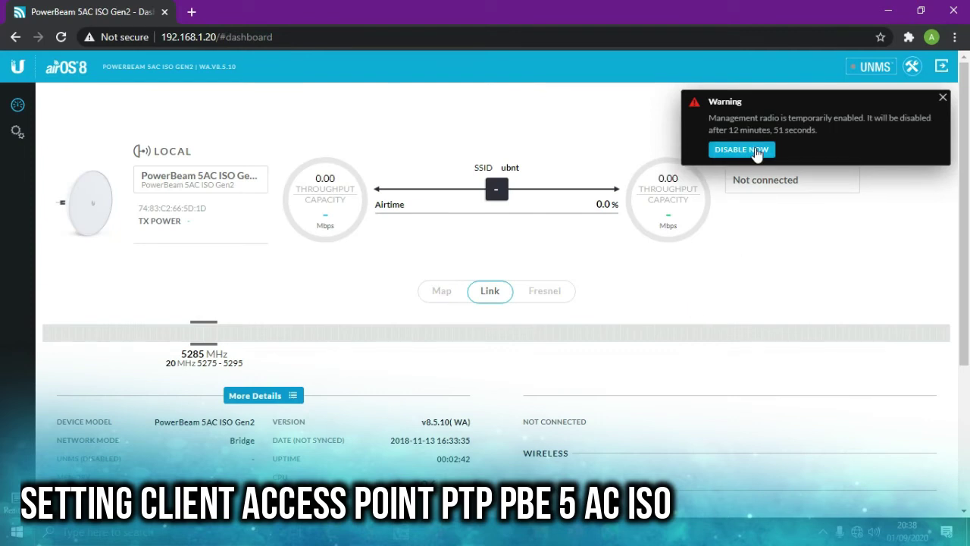
- Dismiss the warning with Disable Now and set the management IP to 10.7.210.221 in Network settings
{"action": "left_click", "coordinate": [757, 151]}
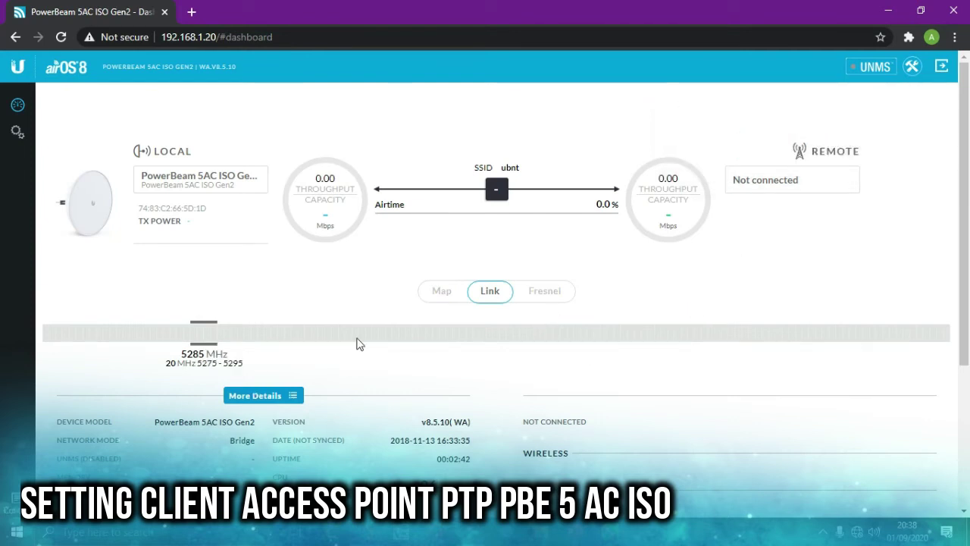
{"action": "left_click", "coordinate": [17, 132]}
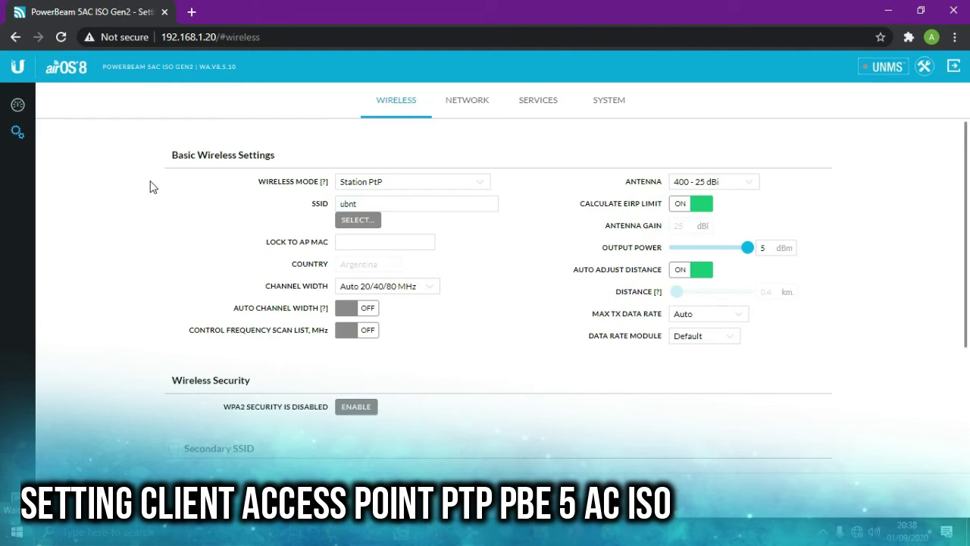
{"action": "left_click", "coordinate": [609, 114]}
{"action": "left_click", "coordinate": [456, 103]}
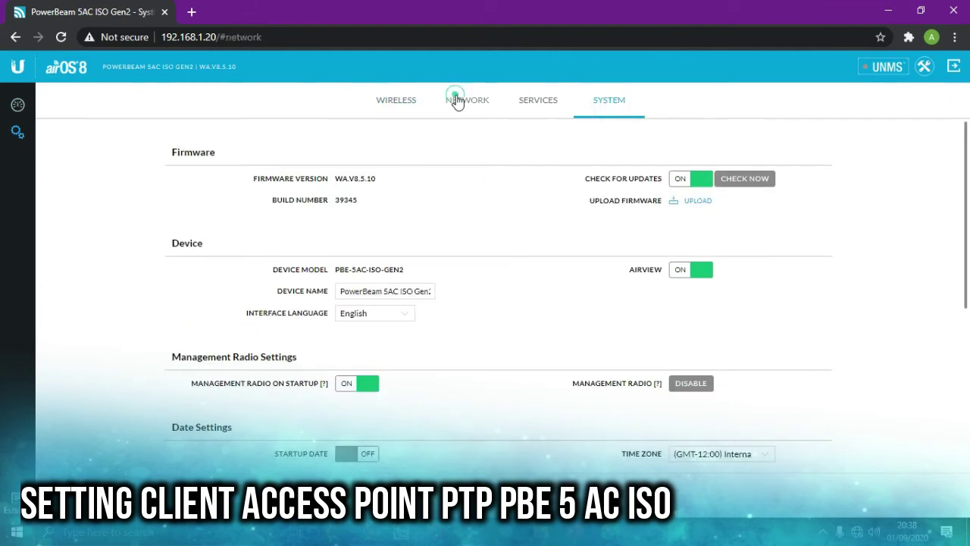
{"action": "left_click", "coordinate": [410, 342]}
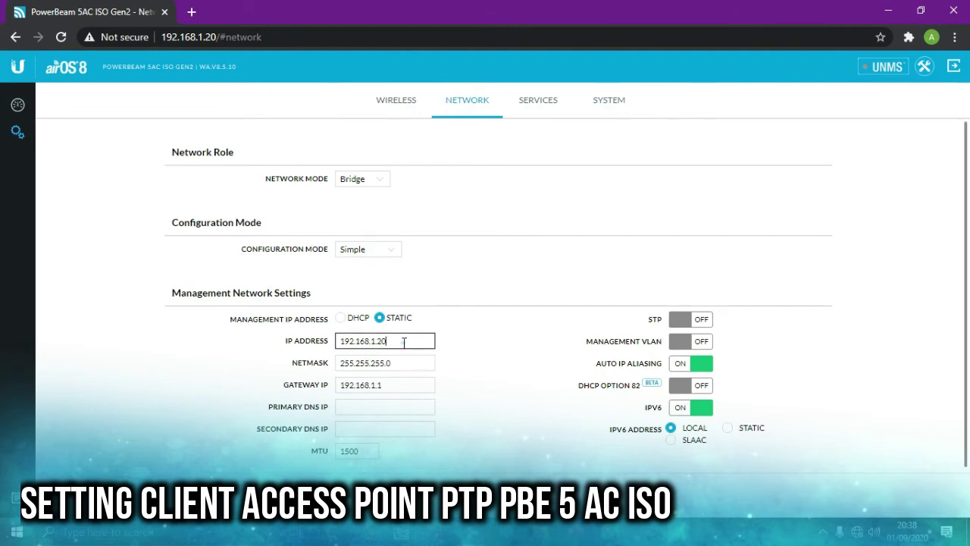
{"action": "left_click_drag", "start_coordinate": [404, 343], "coordinate": [338, 344]}
{"action": "type", "text": "10.7.2"}
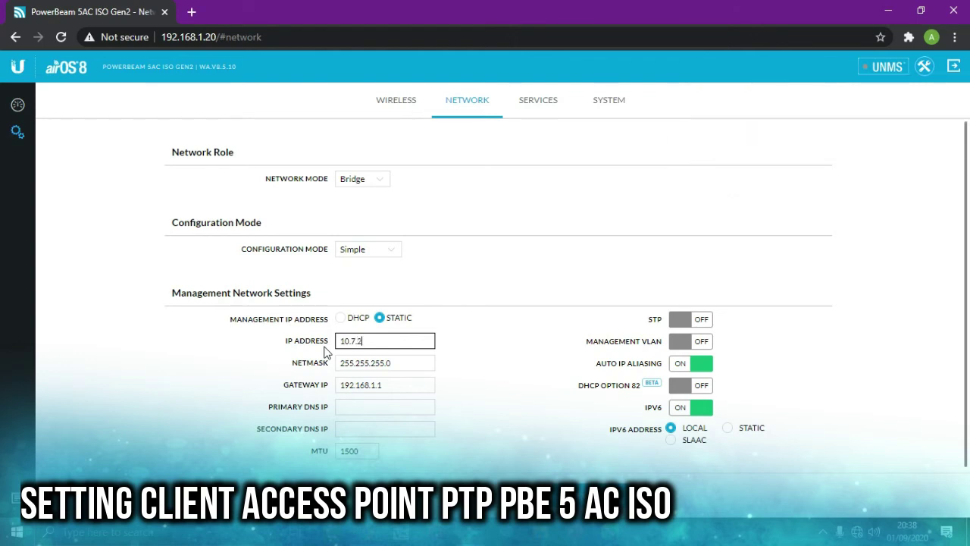
{"action": "type", "text": "10.2"}
- Set netmask 255.255.0.0, gateway 10.7.0.254 and DNS 8.8.8.8, then save with management radio disabled
{"action": "left_click", "coordinate": [385, 365]}
{"action": "key", "text": "BackSpace"}
{"action": "key", "text": "BackSpace"}
{"action": "key", "text": "BackSpace"}
{"action": "type", "text": "0."}
{"action": "double_click", "coordinate": [390, 385]}
{"action": "type", "text": "10.7.0.254"}
{"action": "key", "text": "Tab"}
{"action": "type", "text": "8.8.8.8"}
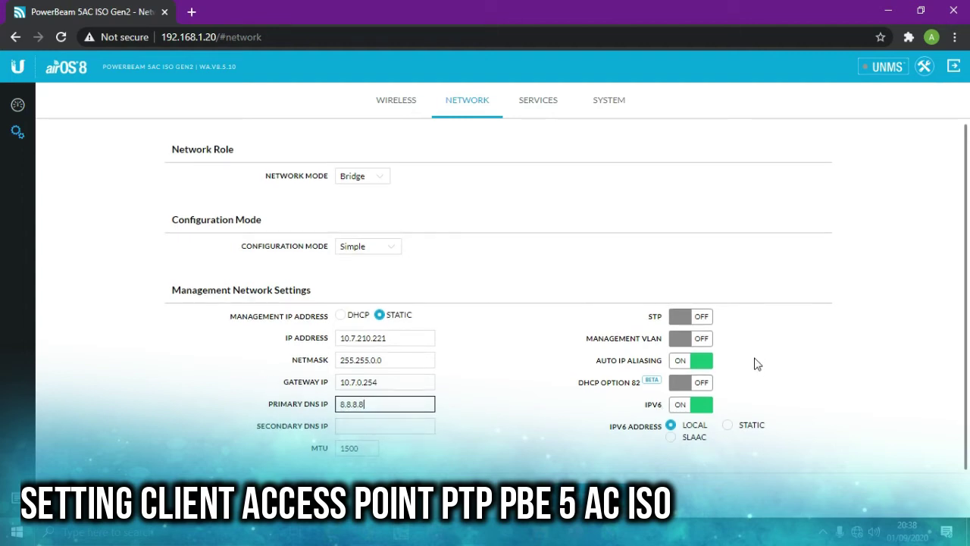
{"action": "left_click", "coordinate": [595, 476]}
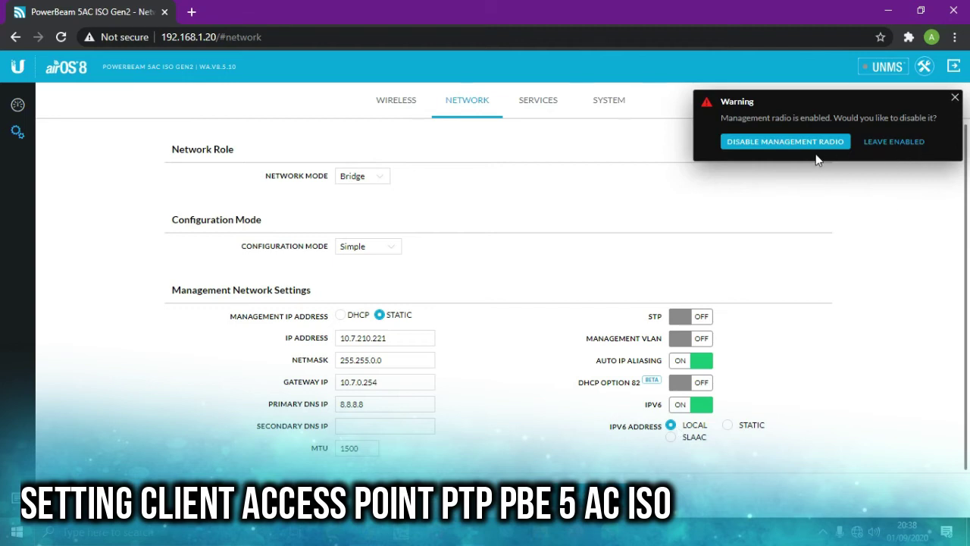
{"action": "left_click", "coordinate": [814, 144]}
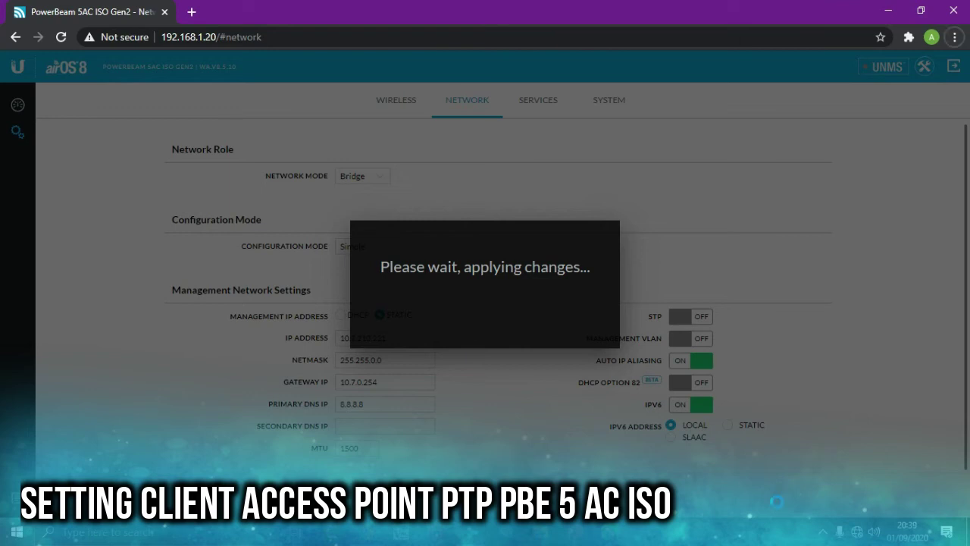
{"action": "left_click", "coordinate": [296, 36]}
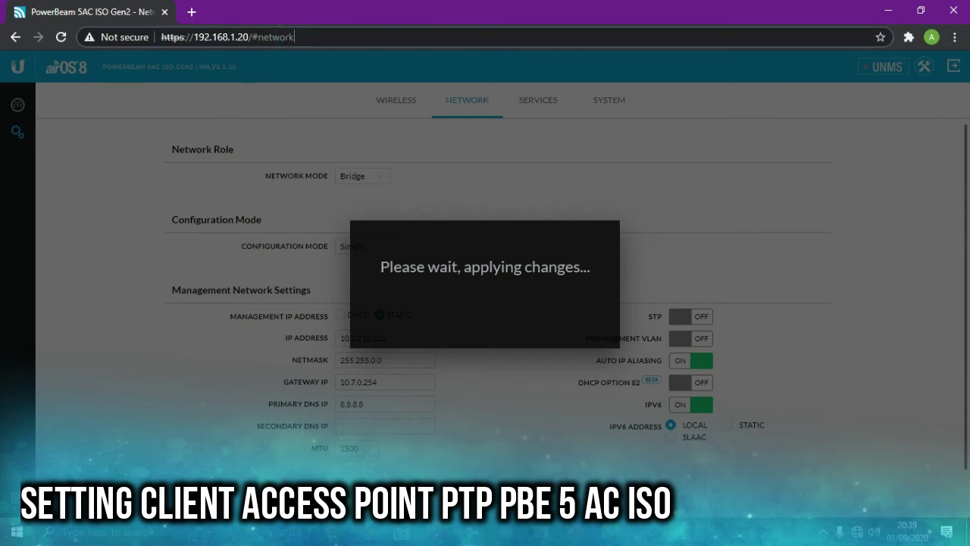
{"action": "key", "text": "super"}
- Briefly open and close Command Prompt, then reach the Ethernet adapter list via Network & Internet settings
{"action": "type", "text": "cmd"}
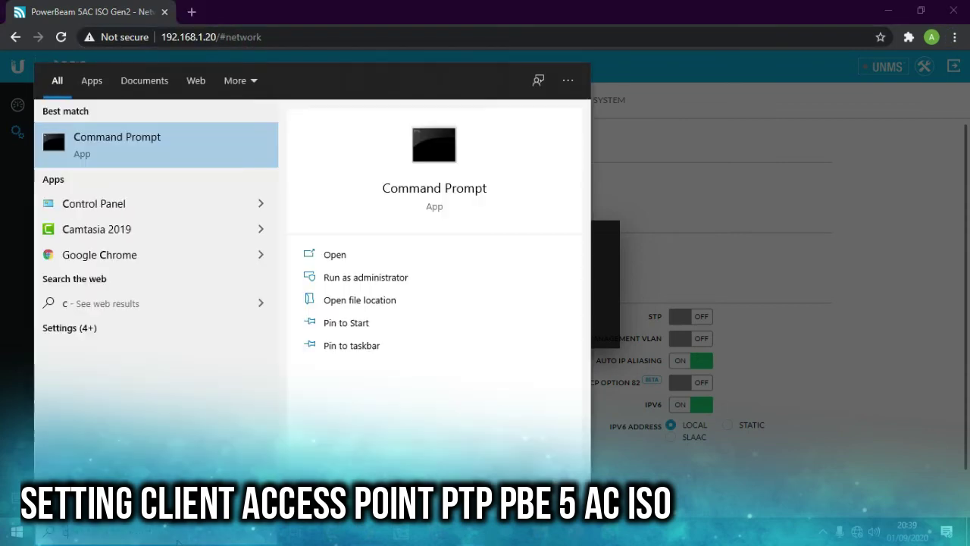
{"action": "key", "text": "Return"}
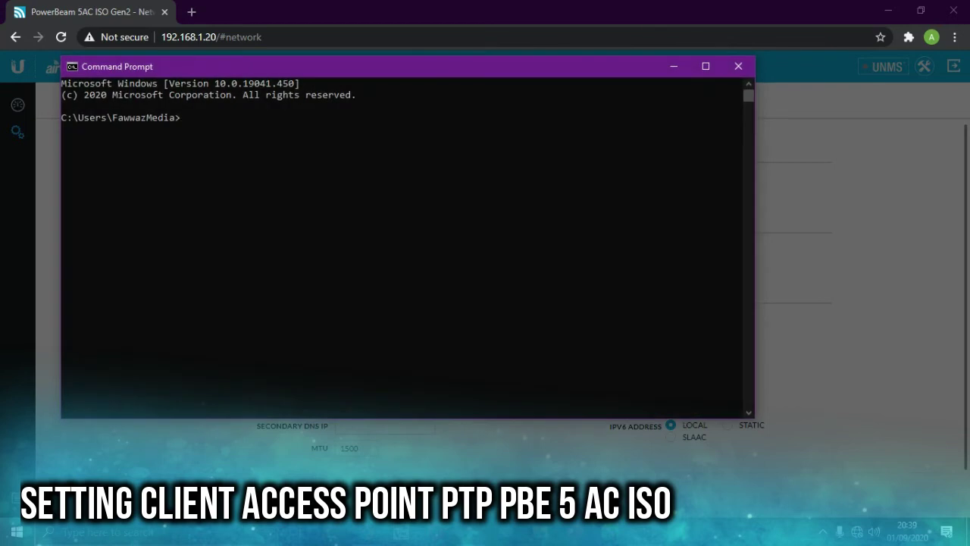
{"action": "left_click", "coordinate": [739, 67]}
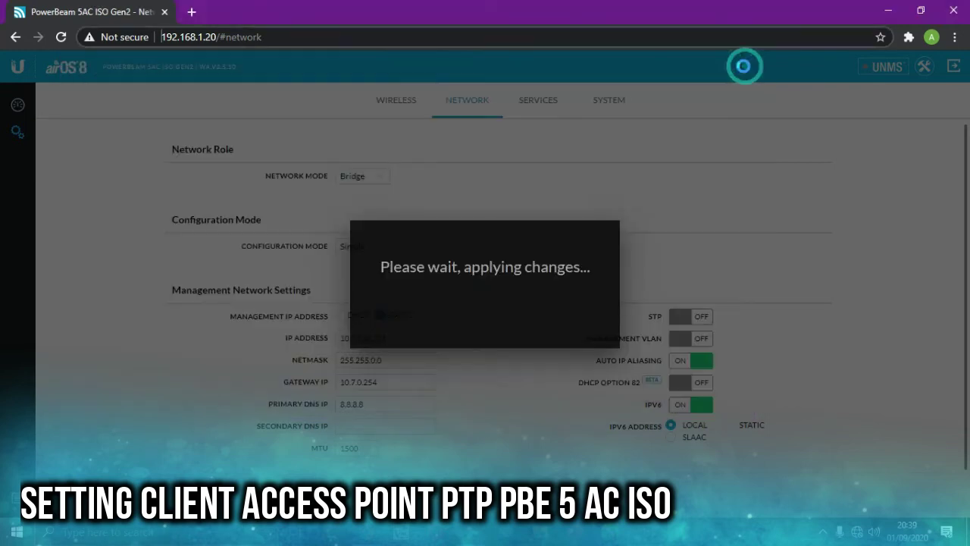
{"action": "right_click", "coordinate": [857, 532]}
{"action": "left_click", "coordinate": [841, 513]}
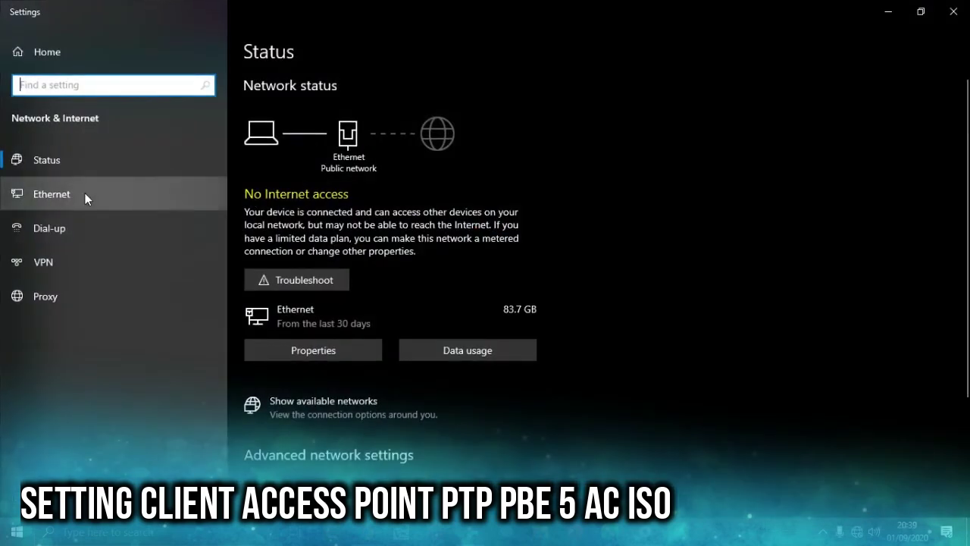
{"action": "left_click", "coordinate": [54, 193]}
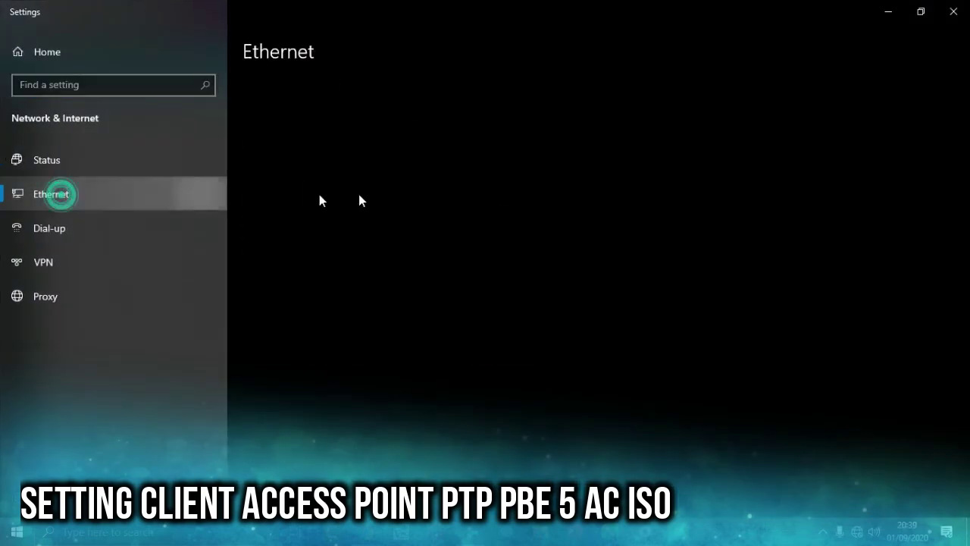
{"action": "left_click", "coordinate": [854, 100]}
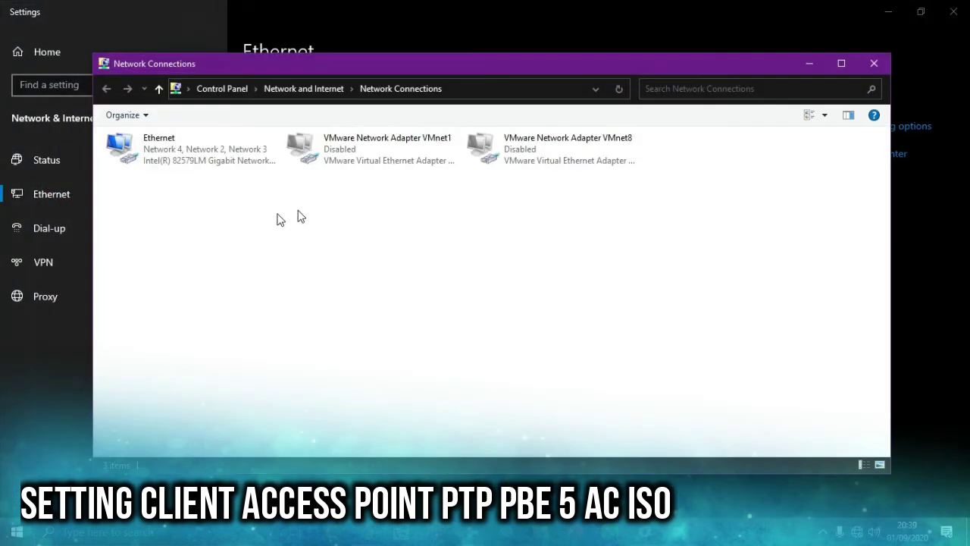
- Set the Ethernet adapter's IPv4 to obtain IP and DNS addresses automatically, closing the adapter windows
{"action": "double_click", "coordinate": [213, 150]}
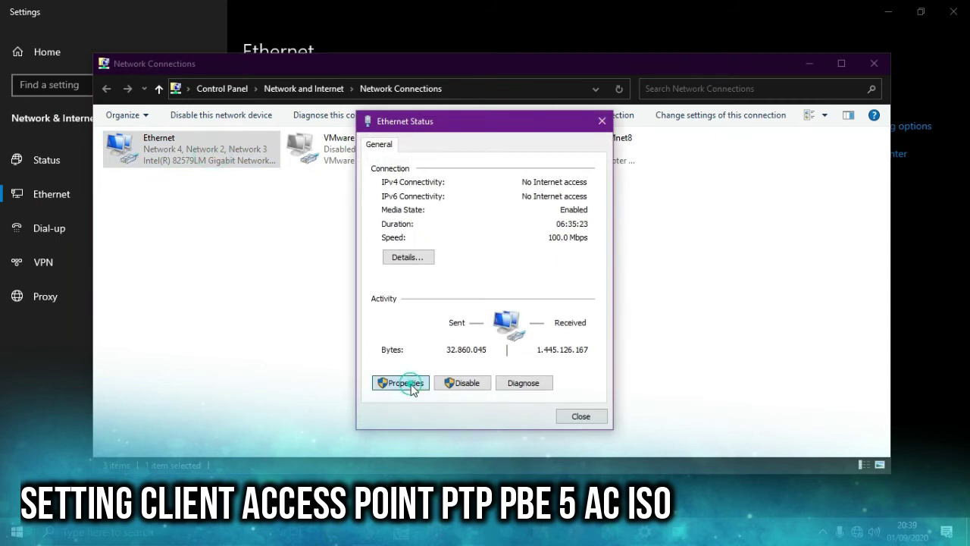
{"action": "left_click", "coordinate": [406, 382]}
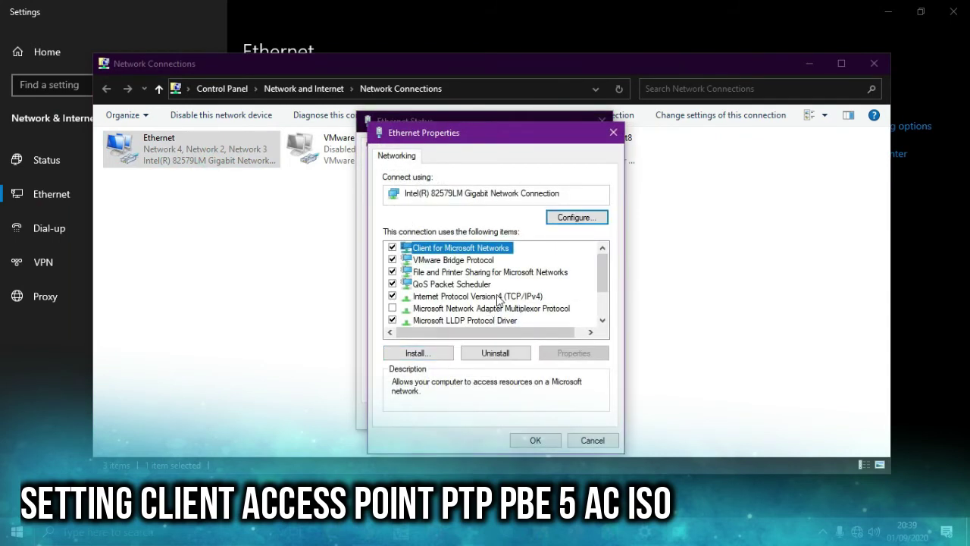
{"action": "double_click", "coordinate": [494, 297]}
{"action": "left_click", "coordinate": [516, 281]}
{"action": "left_click", "coordinate": [531, 371]}
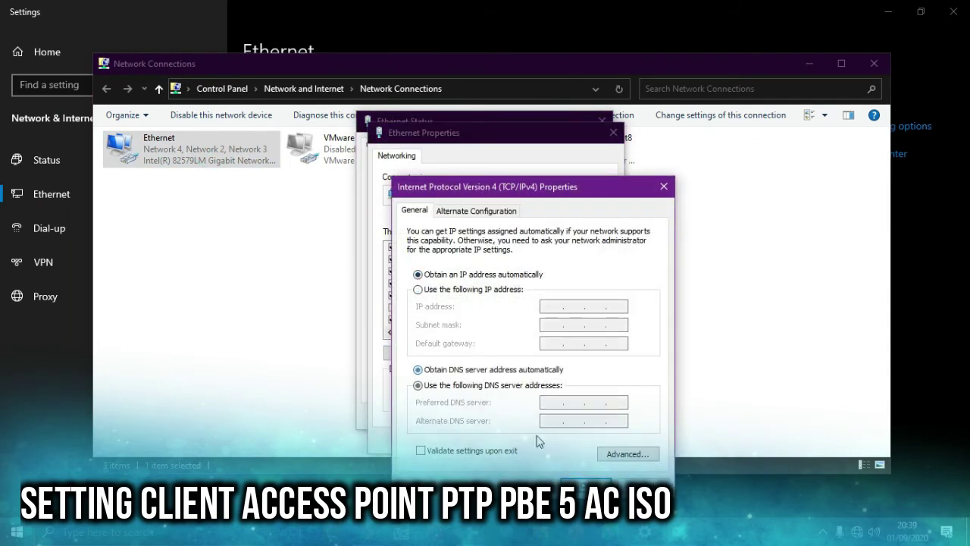
{"action": "left_click", "coordinate": [585, 484]}
{"action": "left_click", "coordinate": [541, 441]}
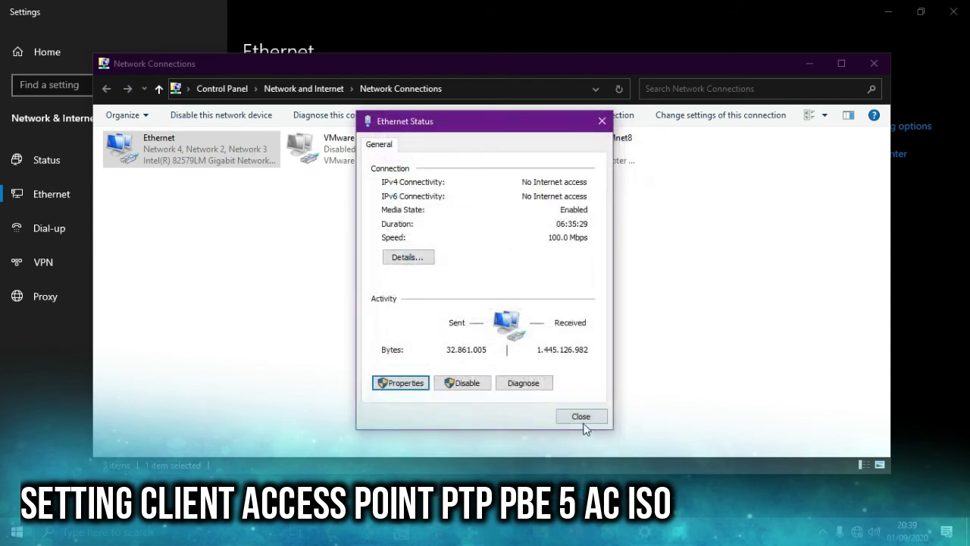
{"action": "left_click", "coordinate": [582, 421]}
{"action": "left_click", "coordinate": [875, 63]}
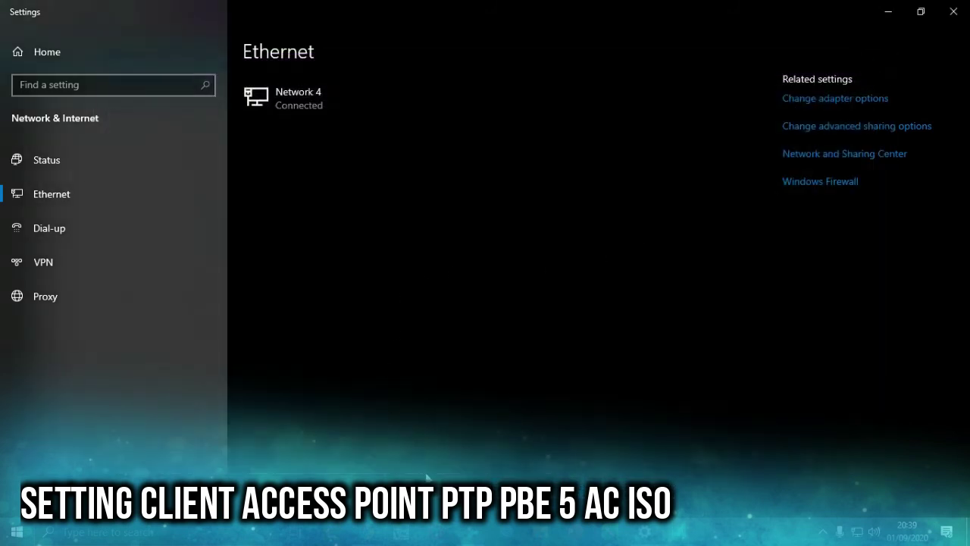
{"action": "key", "text": "super"}
- Ping 10.7.210.221 from Command Prompt, then rerun it as a continuous ping with -t
{"action": "type", "text": "cmd"}
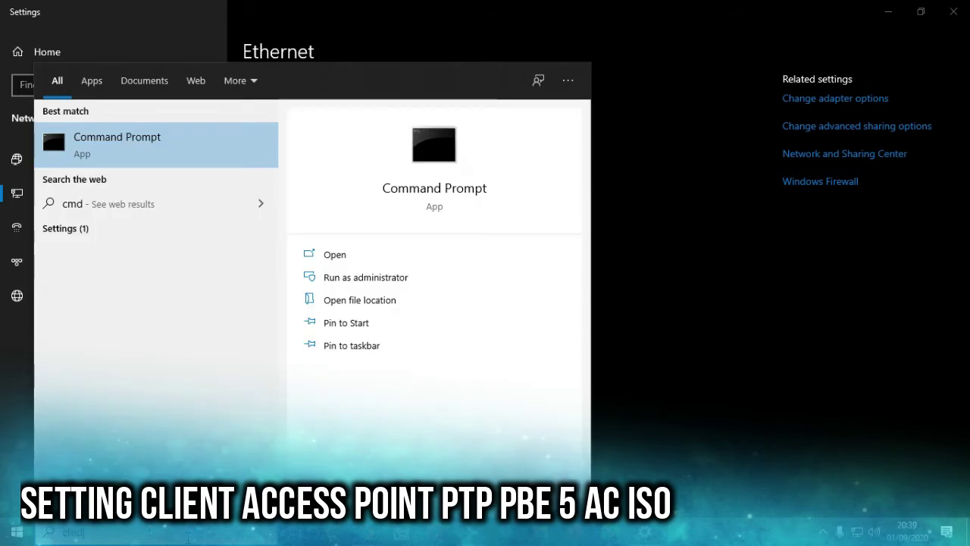
{"action": "key", "text": "Return"}
{"action": "type", "text": "ping 1"}
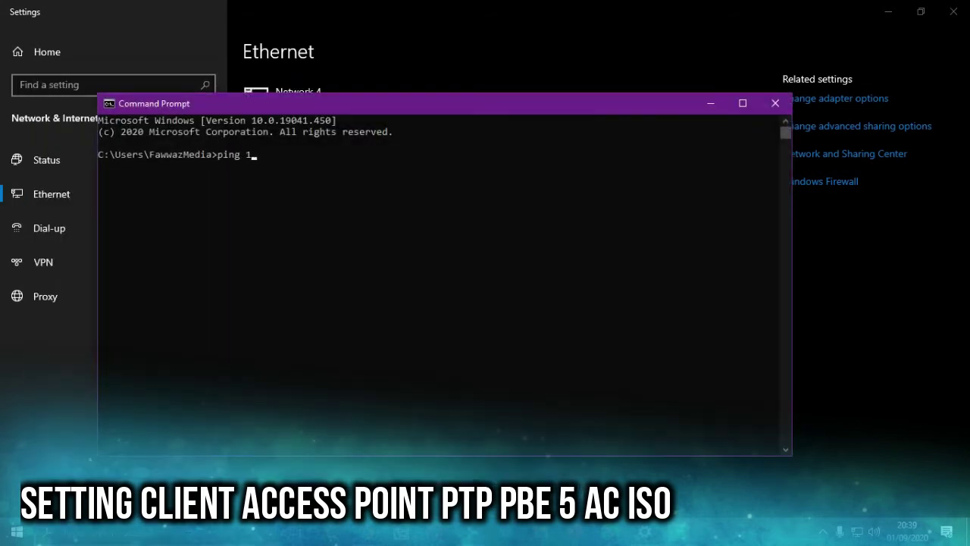
{"action": "type", "text": "0.7.210.221"}
{"action": "key", "text": "Return"}
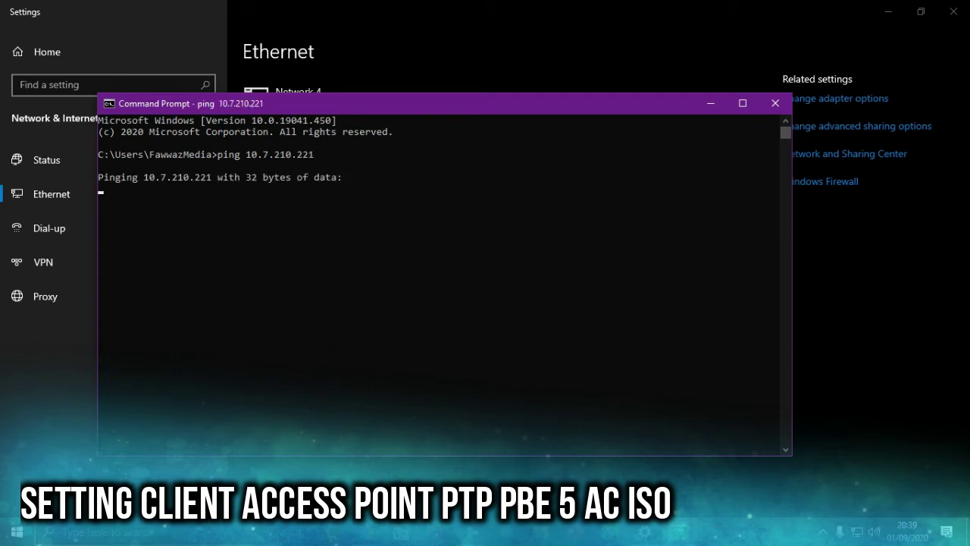
{"action": "key", "text": "ctrl+c"}
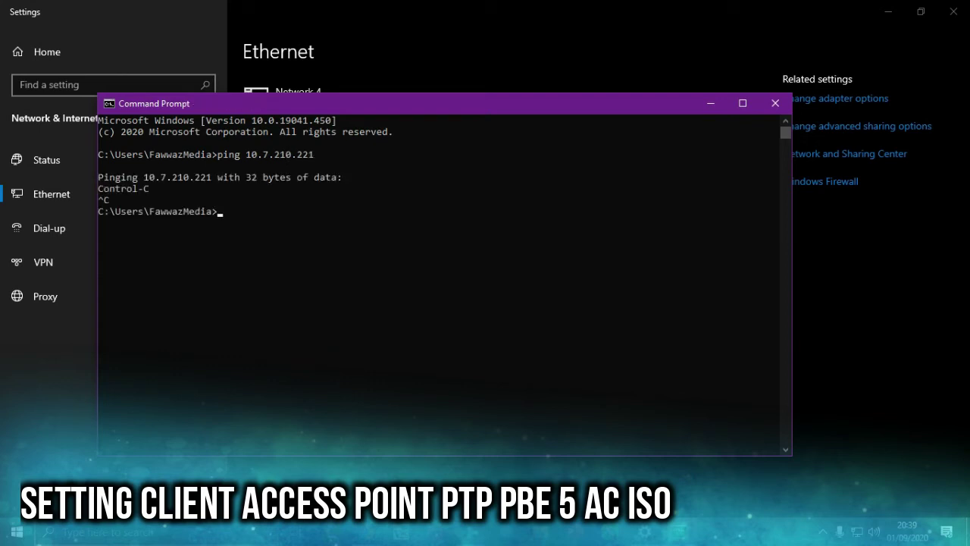
{"action": "key", "text": "Up"}
{"action": "type", "text": "-t"}
{"action": "key", "text": "Return"}
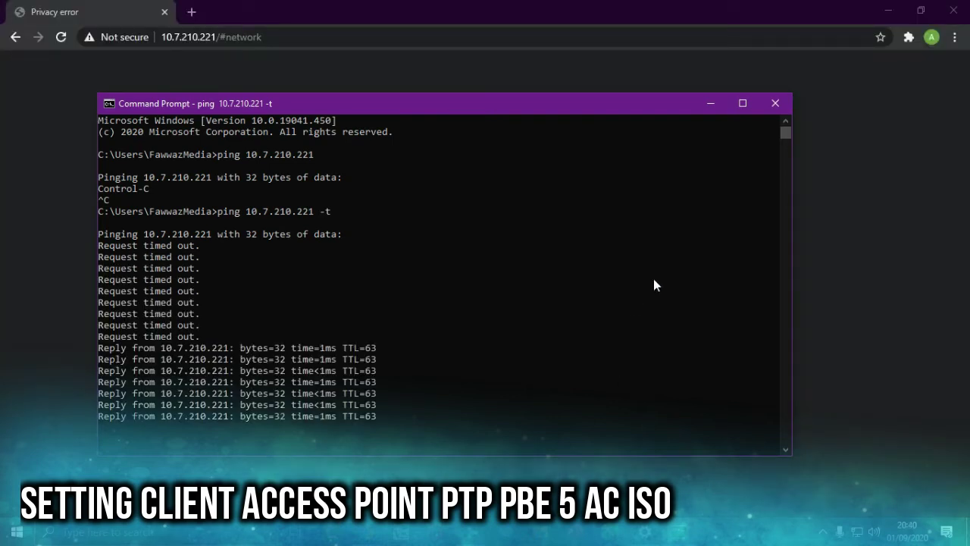
- Bring the browser forward and proceed past Chrome's privacy warning to the PowerBeam page
{"action": "left_click", "coordinate": [710, 103]}
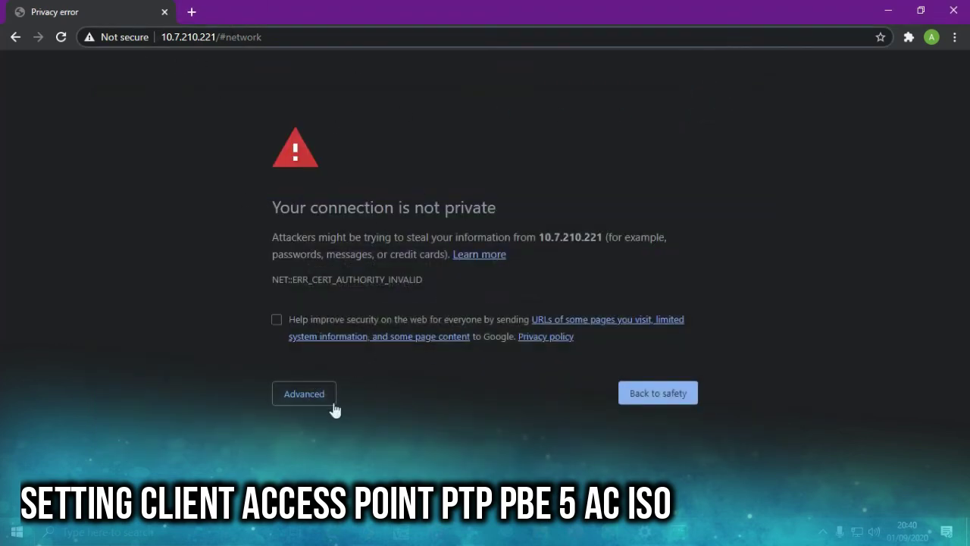
{"action": "left_click", "coordinate": [304, 393]}
{"action": "scroll", "coordinate": [496, 346], "scroll_direction": "down", "scroll_amount": 1}
{"action": "left_click", "coordinate": [358, 474]}
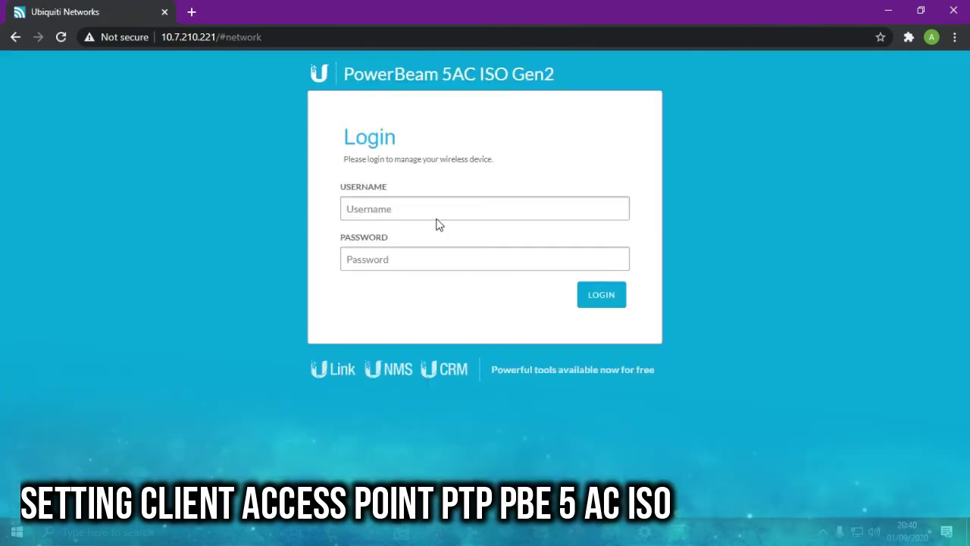
- Log in to airOS as admin with the device password
{"action": "left_click", "coordinate": [436, 218]}
{"action": "type", "text": "admin"}
{"action": "key", "text": "Tab"}
{"action": "type", "text": "•••••••••"}
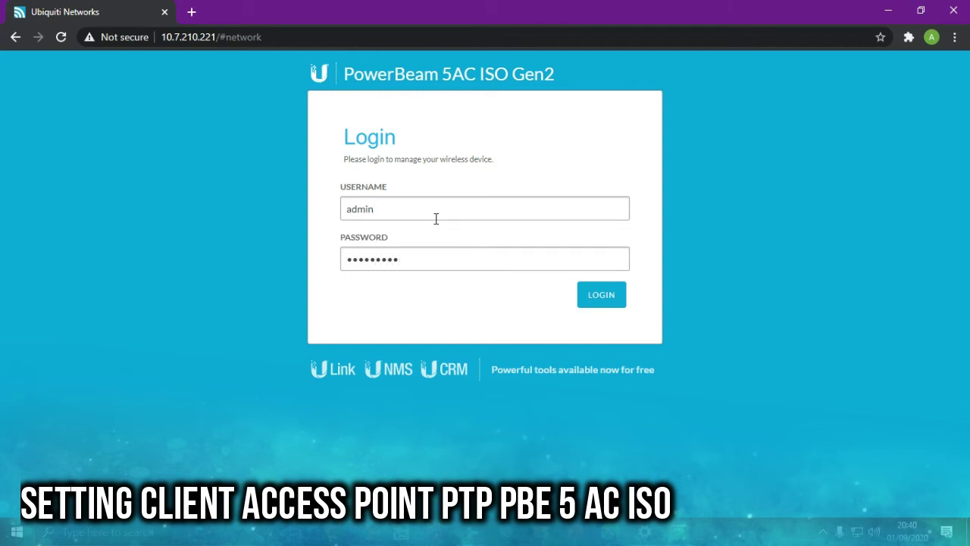
{"action": "left_click", "coordinate": [604, 301]}
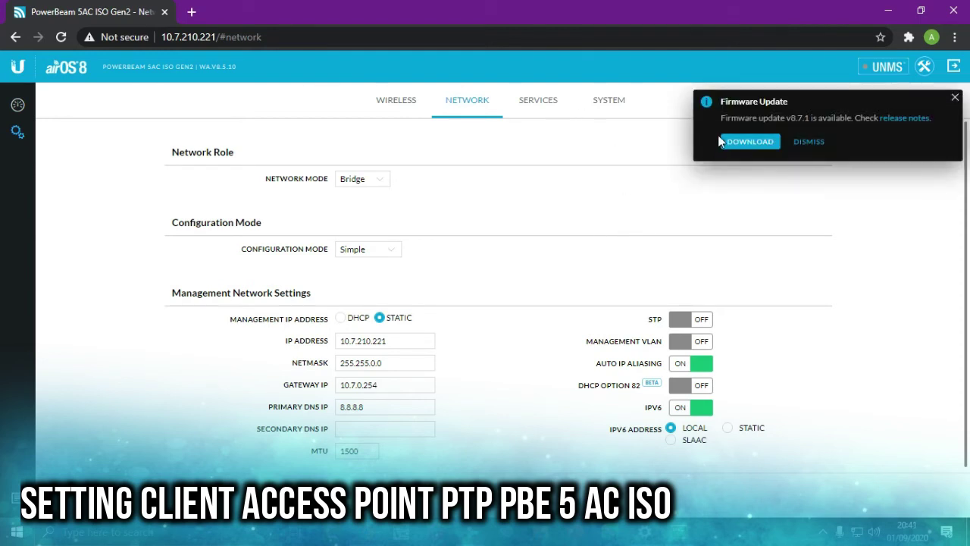
- Download the v8.7.1 firmware, agree to the EULA, start the update, and return to the ping window
{"action": "left_click", "coordinate": [749, 146]}
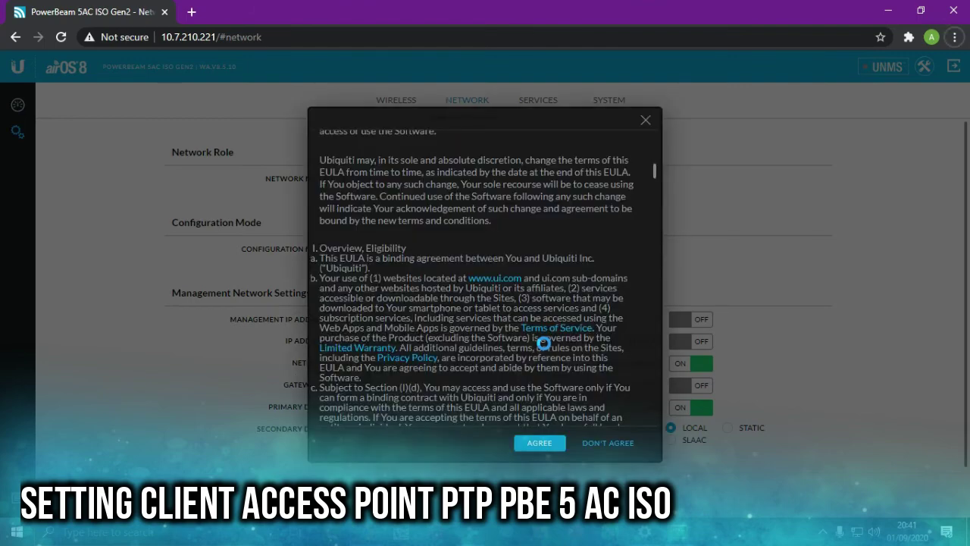
{"action": "scroll", "coordinate": [629, 379], "scroll_direction": "down", "scroll_amount": 10}
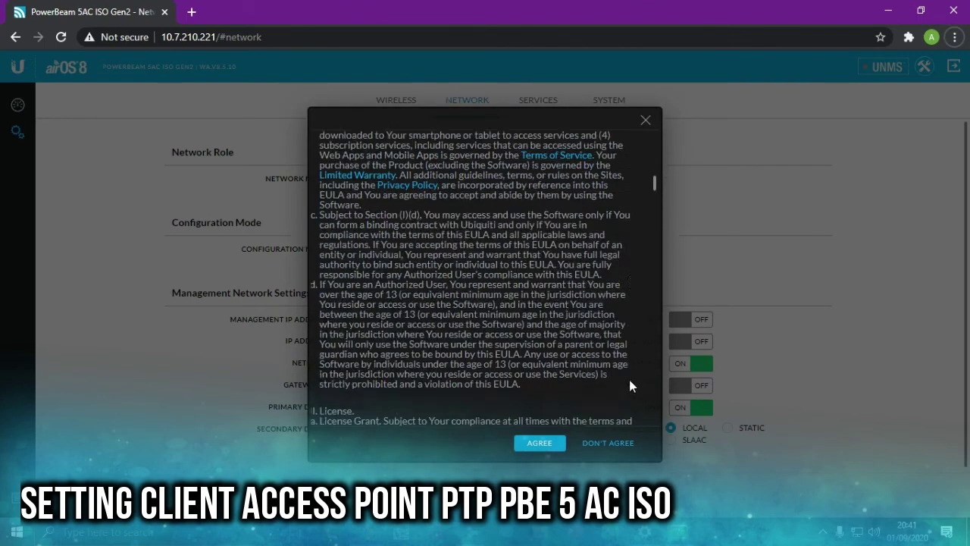
{"action": "left_click_drag", "start_coordinate": [651, 216], "coordinate": [664, 432]}
{"action": "left_click", "coordinate": [544, 447]}
{"action": "left_click", "coordinate": [739, 147]}
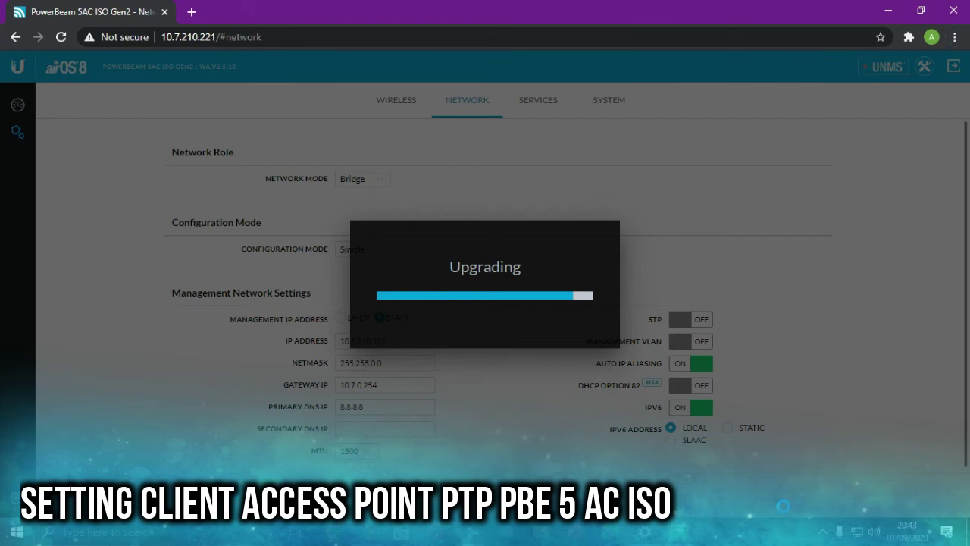
{"action": "key", "text": "alt+Tab"}
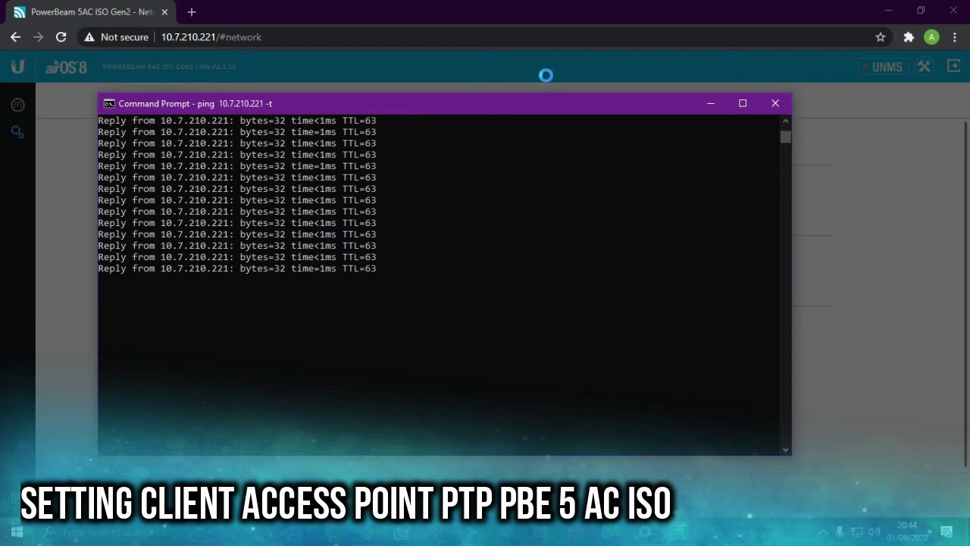
- Reload the device's address in Chrome and proceed past the security warning
{"action": "left_click", "coordinate": [599, 17]}
{"action": "left_click", "coordinate": [283, 37]}
{"action": "left_click", "coordinate": [277, 37]}
{"action": "key", "text": "Return"}
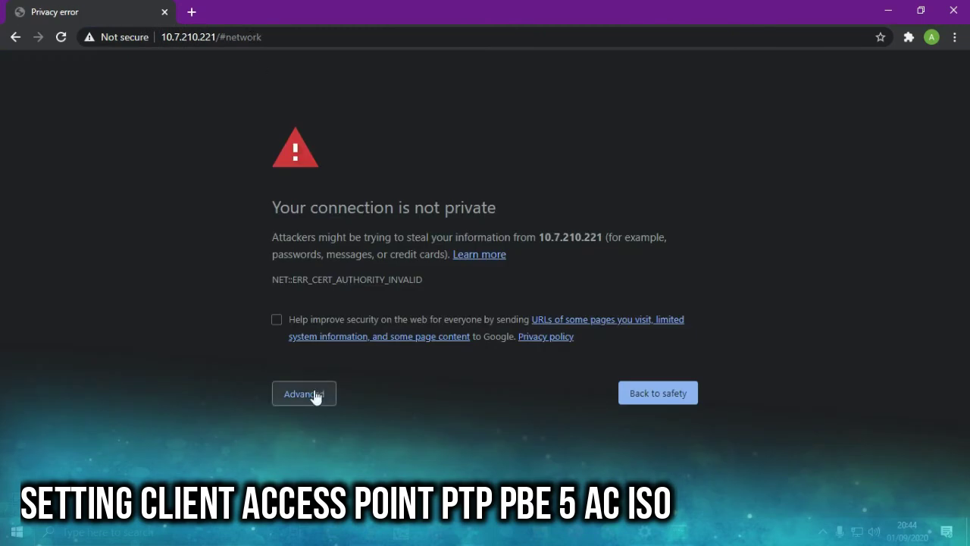
{"action": "left_click", "coordinate": [311, 394]}
{"action": "left_click", "coordinate": [345, 473]}
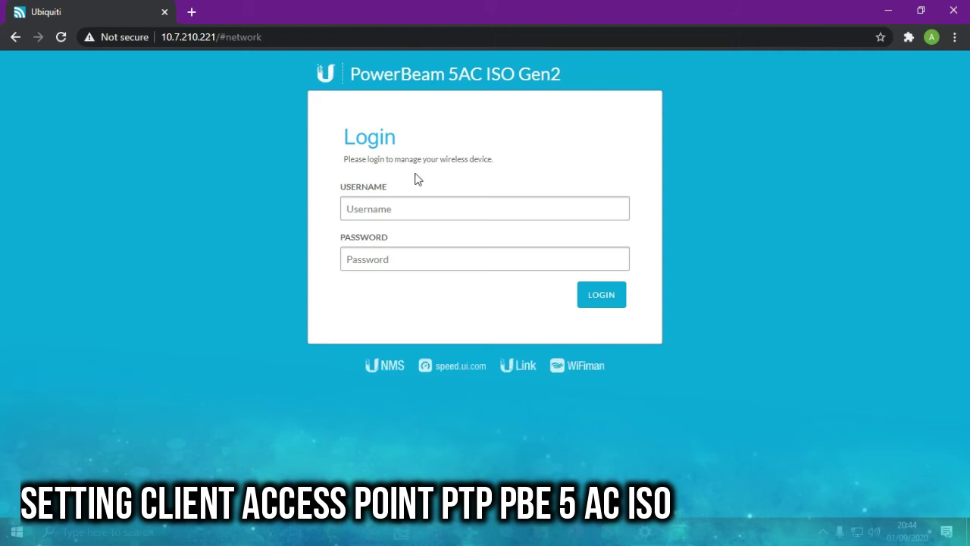
- Log in as admin with the device password to reach the WA.V8.7.1 Network page
{"action": "left_click", "coordinate": [410, 206]}
{"action": "type", "text": "admin"}
{"action": "key", "text": "Tab"}
{"action": "type", "text": "a"}
{"action": "key", "text": "Return"}
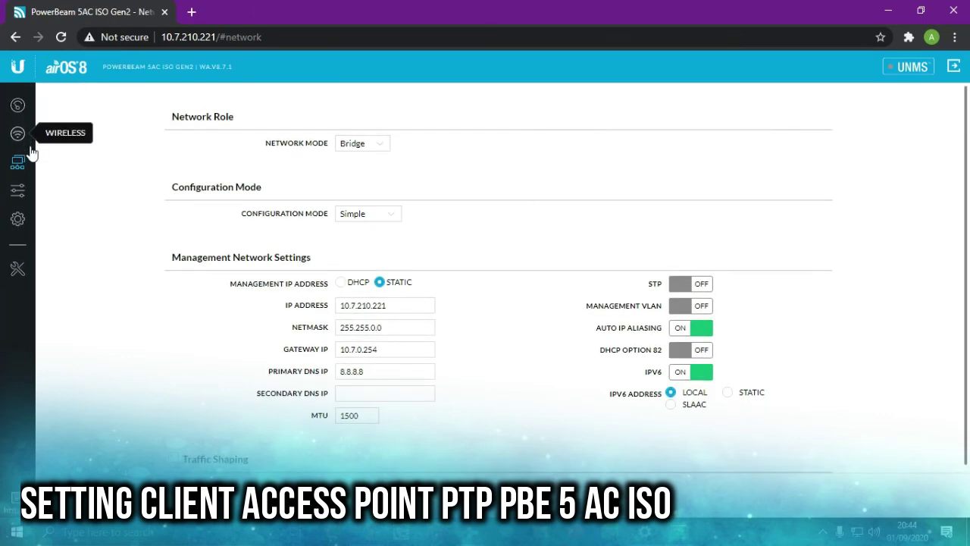
- Rename the device to CLient-SMKXX in System settings
{"action": "left_click", "coordinate": [18, 219]}
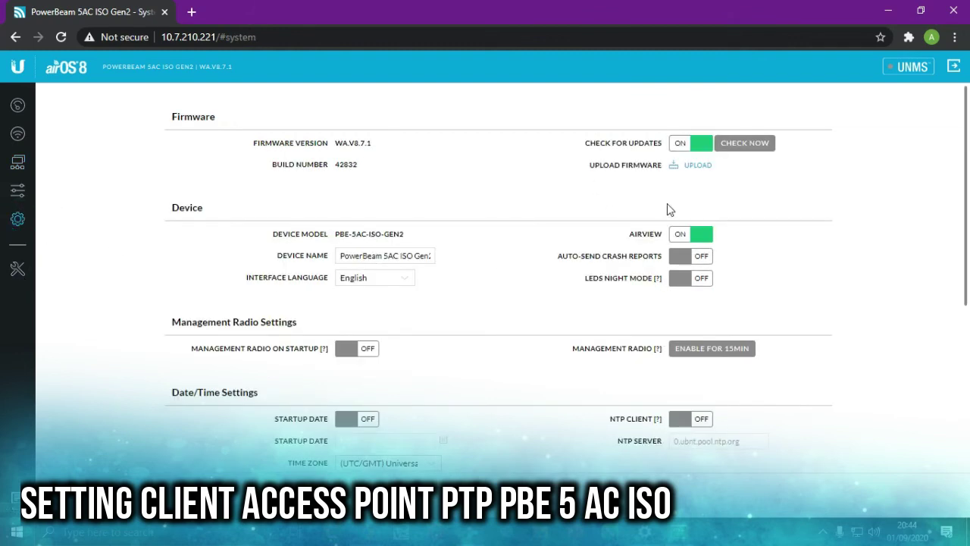
{"action": "left_click", "coordinate": [369, 258]}
{"action": "key", "text": "ctrl+a"}
{"action": "type", "text": "CLI"}
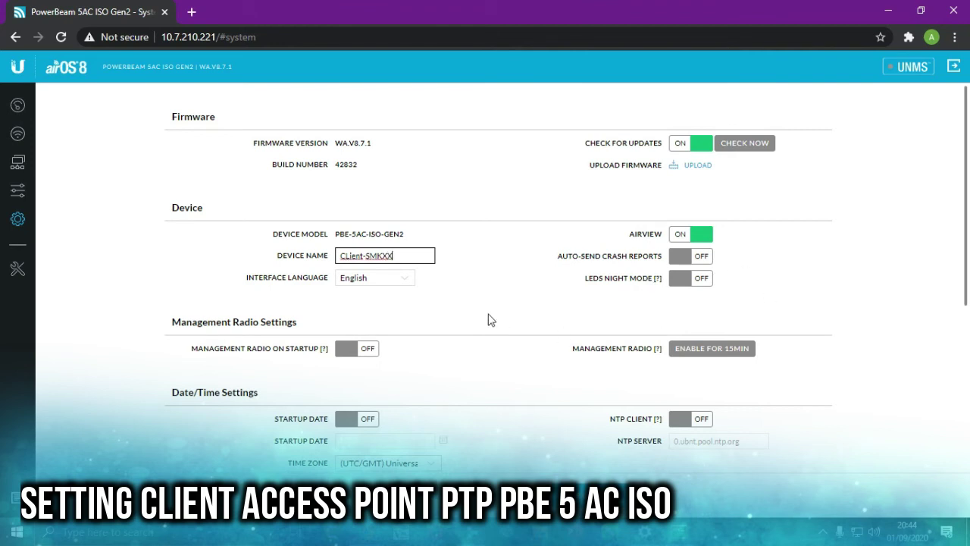
- Turn on the NTP client and set the time zone to (GMT+07:00) Bangkok
{"action": "scroll", "coordinate": [460, 303], "scroll_direction": "down", "scroll_amount": 1}
{"action": "scroll", "coordinate": [461, 303], "scroll_direction": "down", "scroll_amount": 2}
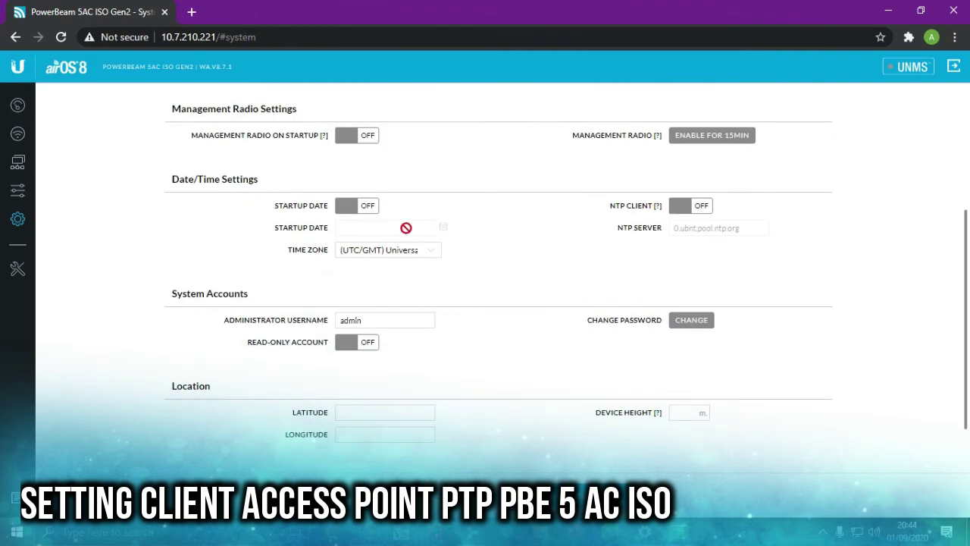
{"action": "left_click", "coordinate": [704, 208]}
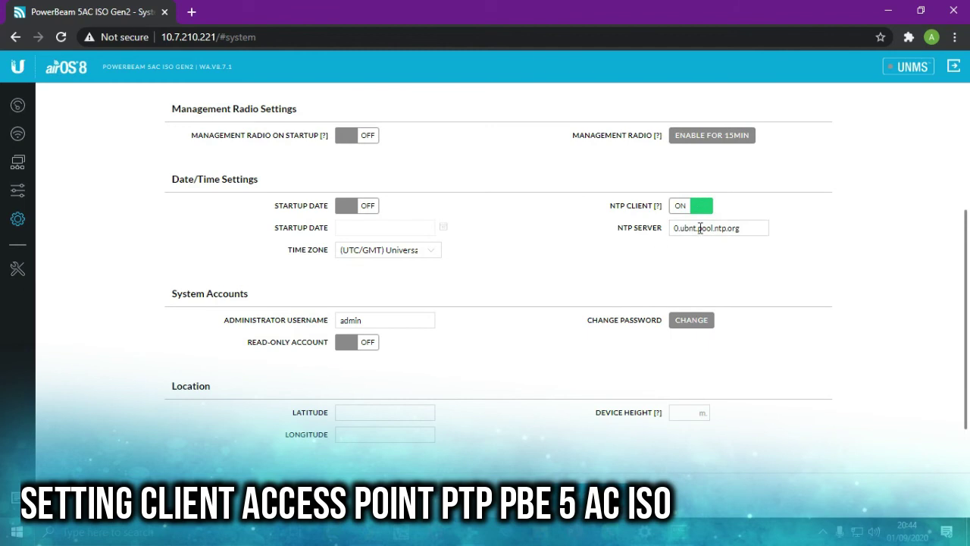
{"action": "left_click", "coordinate": [384, 250]}
{"action": "scroll", "coordinate": [468, 304], "scroll_direction": "down", "scroll_amount": 3}
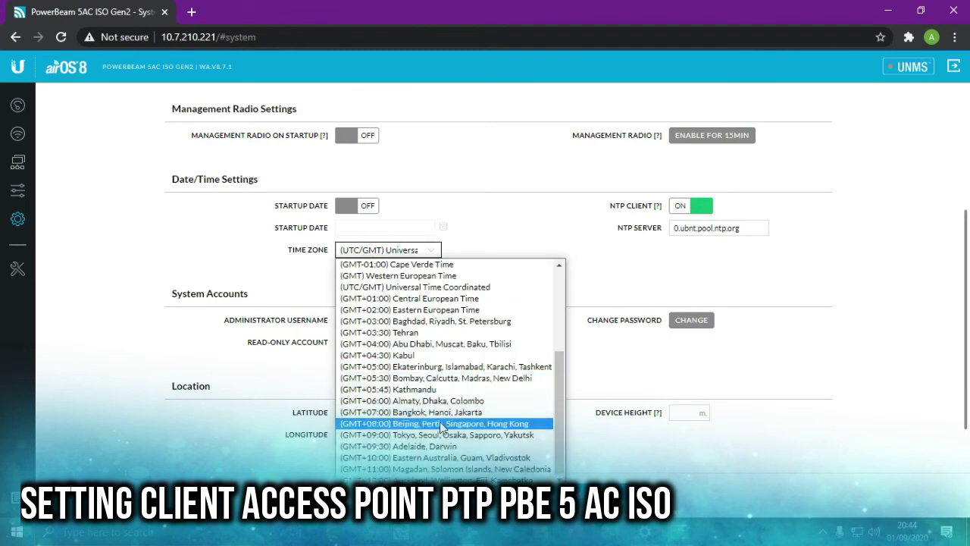
{"action": "left_click", "coordinate": [442, 412]}
- Set the device height to 28 m and apply the System settings
{"action": "scroll", "coordinate": [498, 275], "scroll_direction": "down", "scroll_amount": 1}
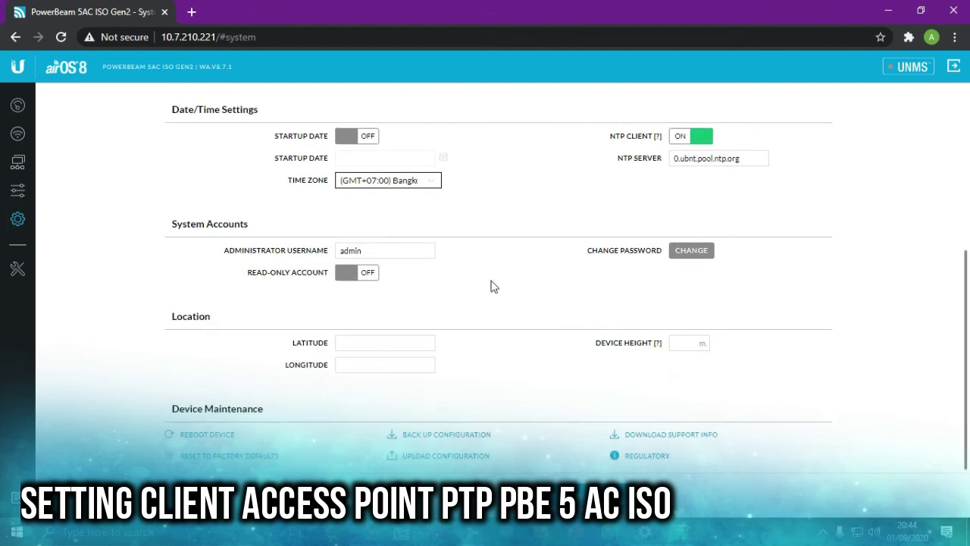
{"action": "left_click", "coordinate": [687, 343]}
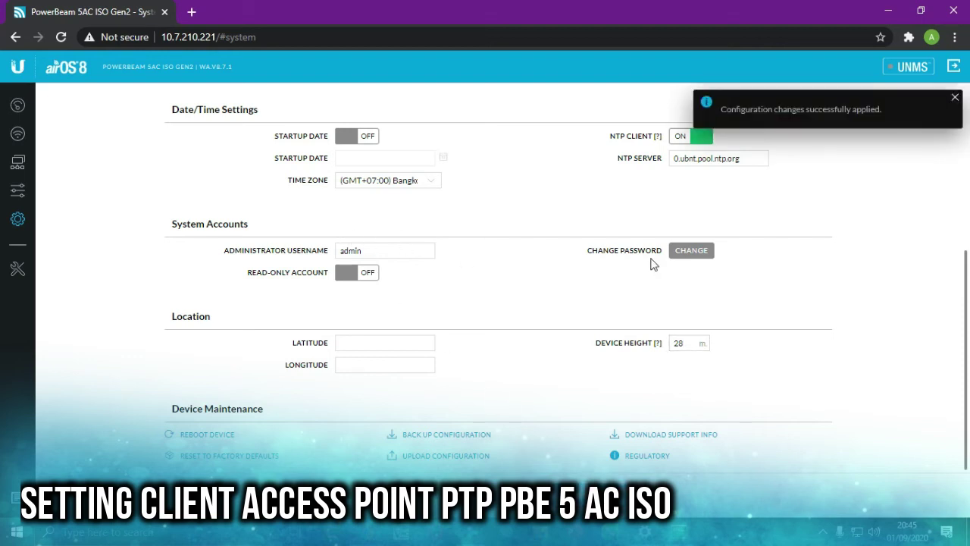
{"action": "scroll", "coordinate": [38, 213], "scroll_direction": "up", "scroll_amount": 2}
{"action": "left_click", "coordinate": [18, 191]}
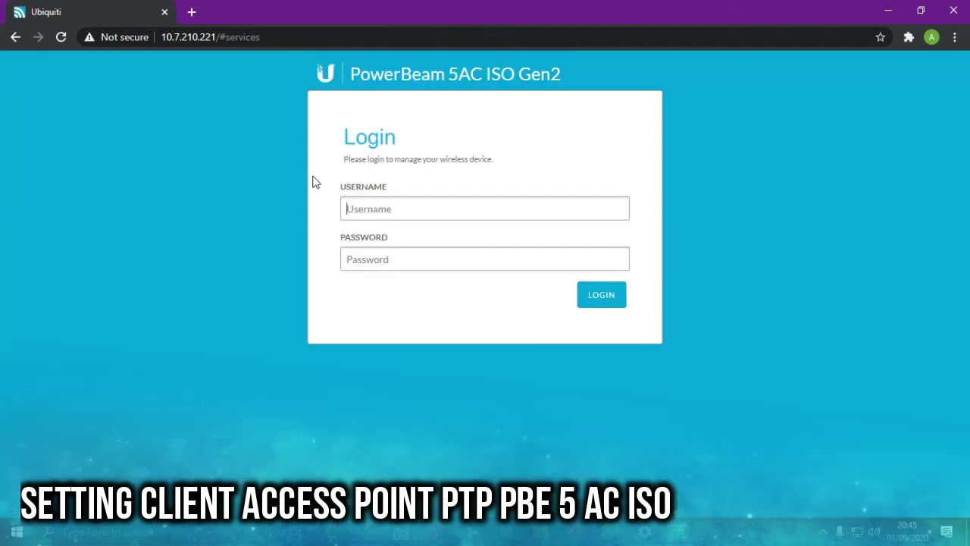
- Sign back in as admin using the suggested username and the device password
{"action": "type", "text": "a"}
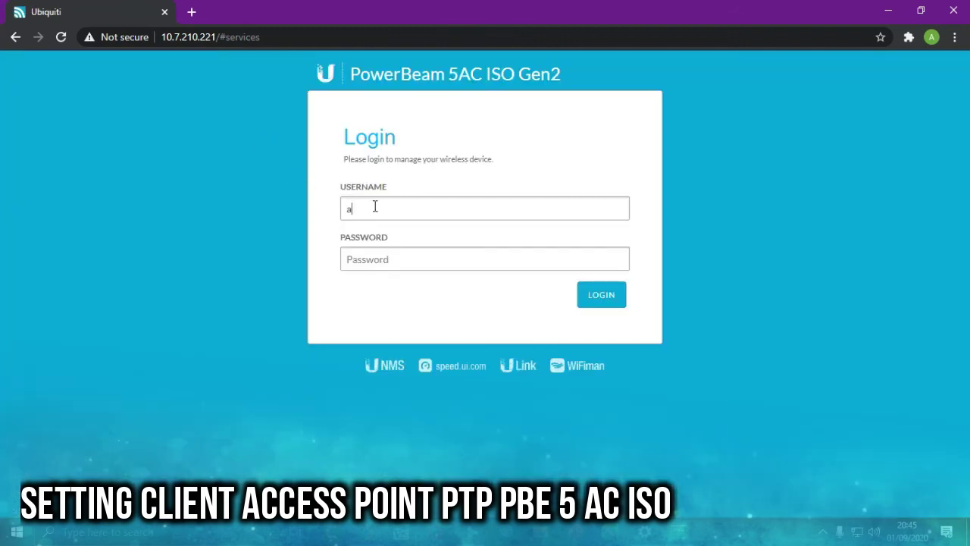
{"action": "key", "text": "Down"}
{"action": "key", "text": "Tab"}
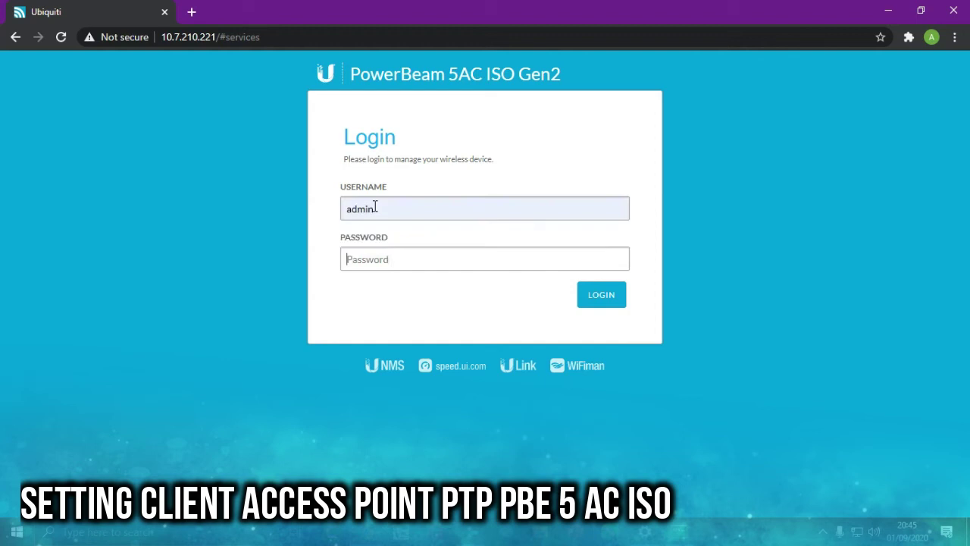
{"action": "type", "text": "aa"}
{"action": "key", "text": "Return"}
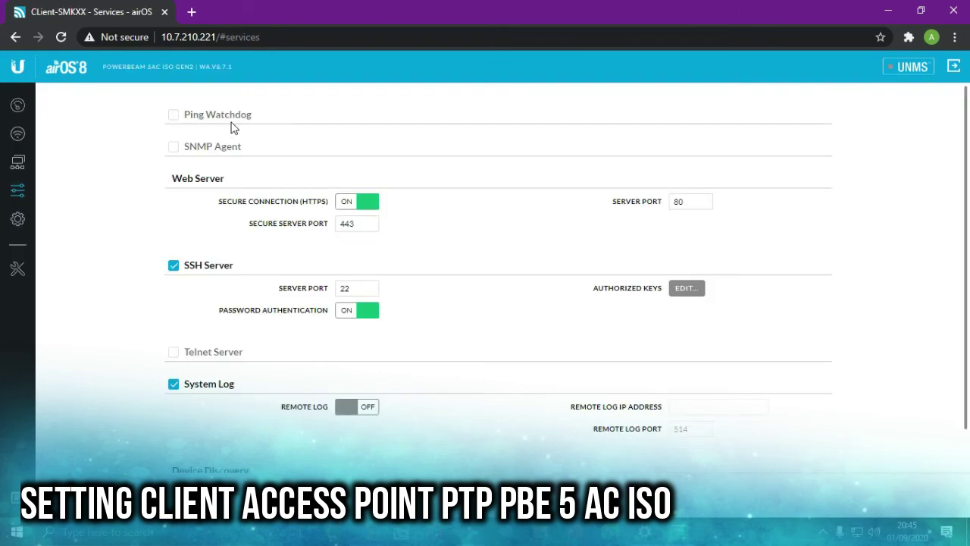
- Enable then disable Ping Watchdog, leaving it off on the Services page
{"action": "left_click", "coordinate": [229, 118]}
{"action": "left_click", "coordinate": [362, 138]}
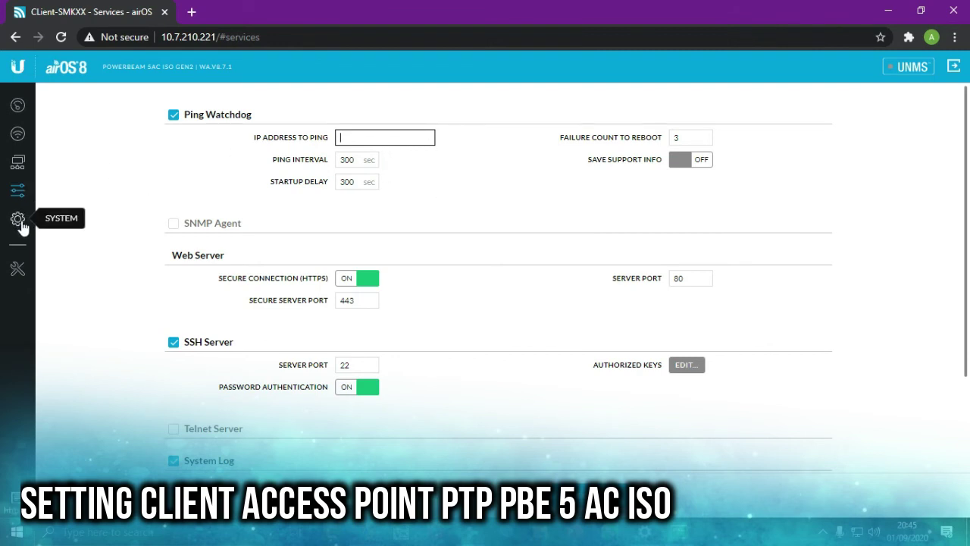
{"action": "left_click", "coordinate": [174, 114]}
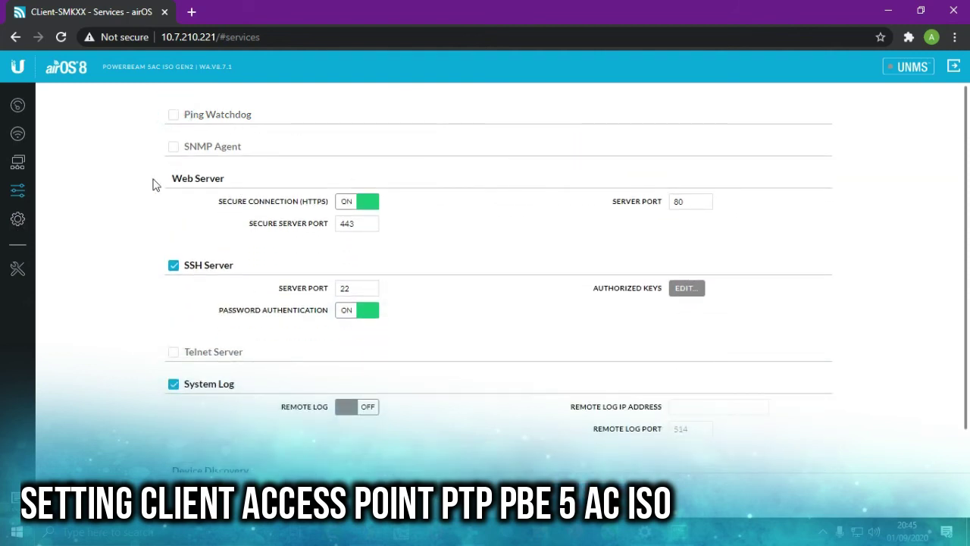
{"action": "left_click", "coordinate": [18, 219]}
{"action": "left_click", "coordinate": [18, 189]}
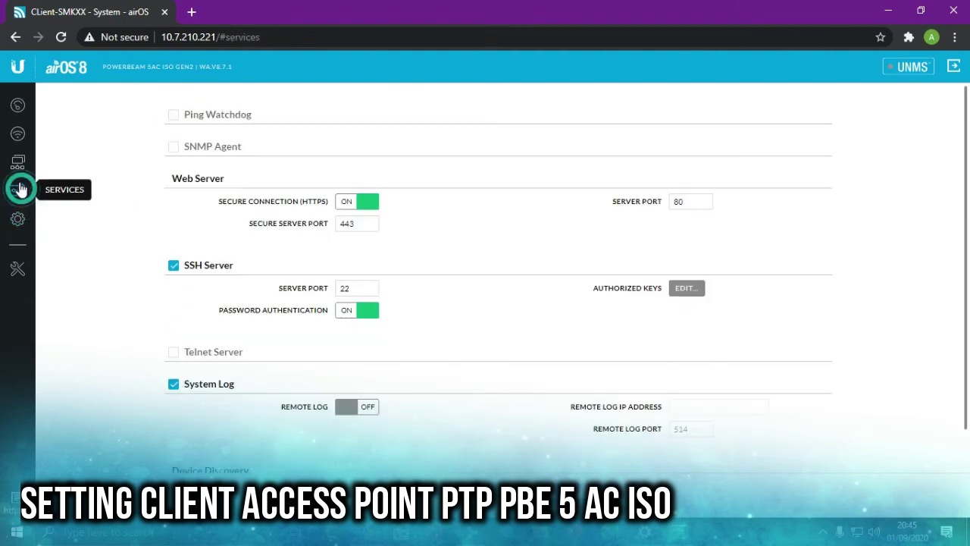
- Run a site survey from the Wireless page's SSID selector; it finds no networks
{"action": "left_click", "coordinate": [18, 134]}
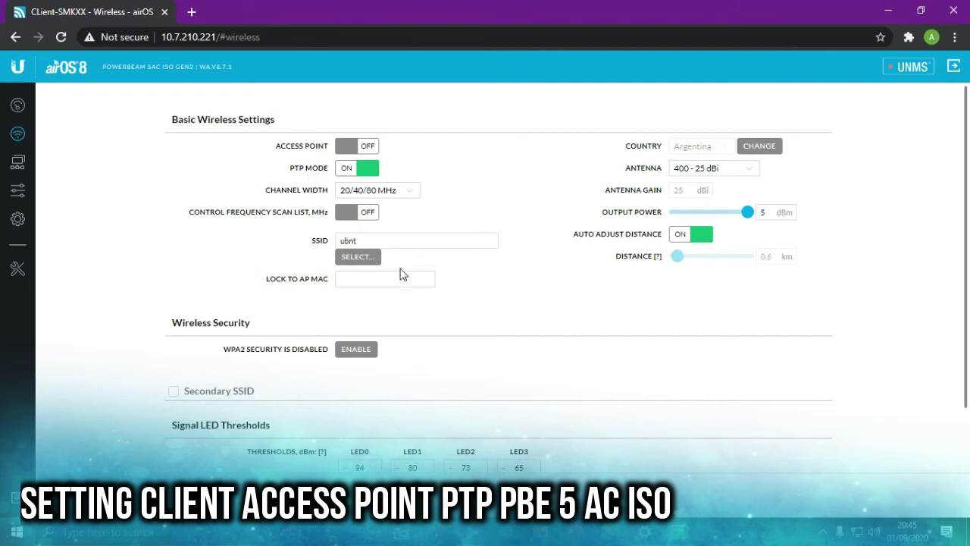
{"action": "left_click", "coordinate": [362, 259]}
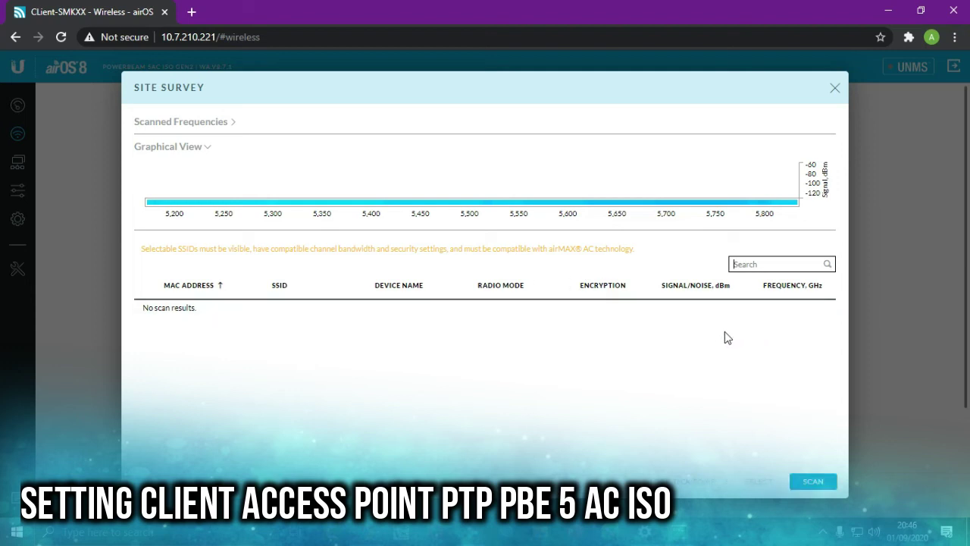
{"action": "left_click", "coordinate": [813, 489]}
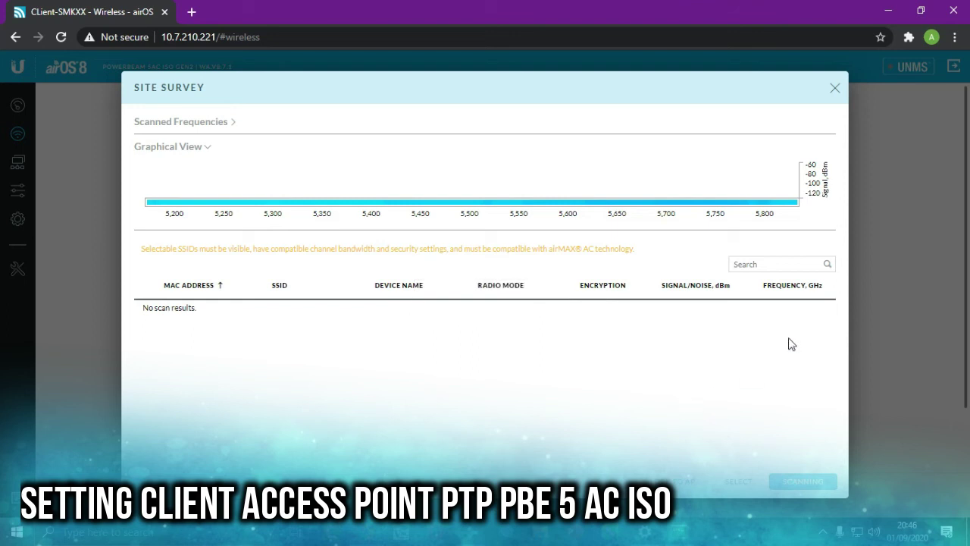
{"action": "left_click", "coordinate": [839, 92]}
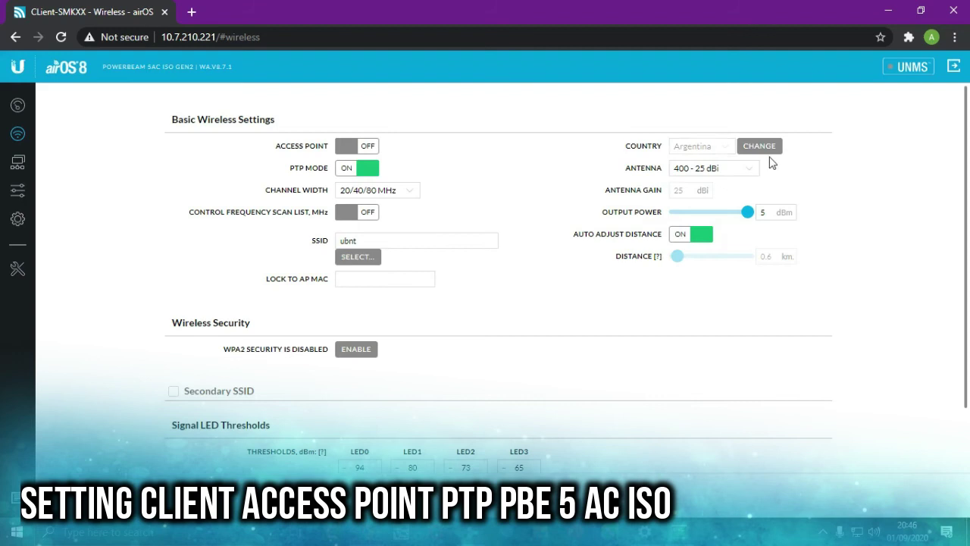
- Change the device country to Licensed, accept the terms, and apply the change
{"action": "left_click", "coordinate": [759, 146]}
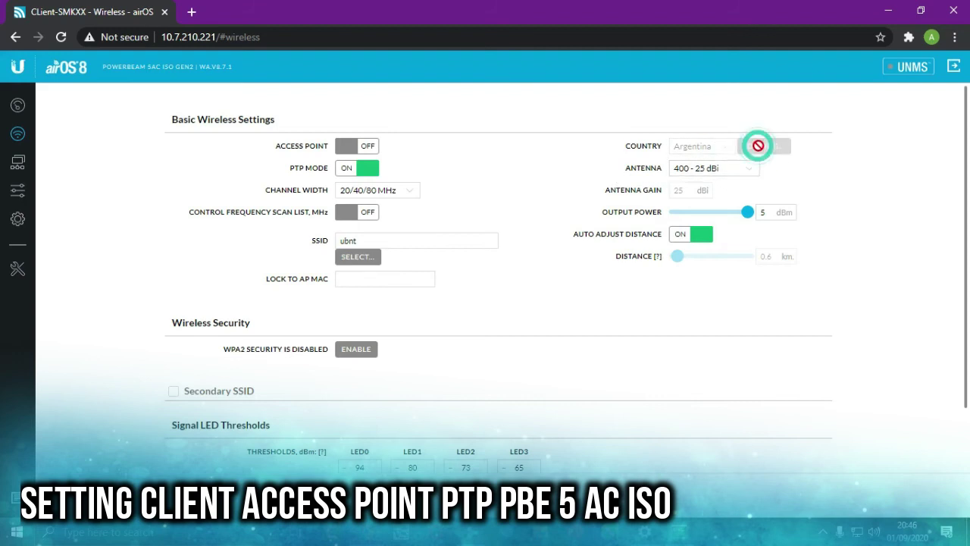
{"action": "left_click", "coordinate": [475, 220]}
{"action": "scroll", "coordinate": [473, 356], "scroll_direction": "down", "scroll_amount": 4}
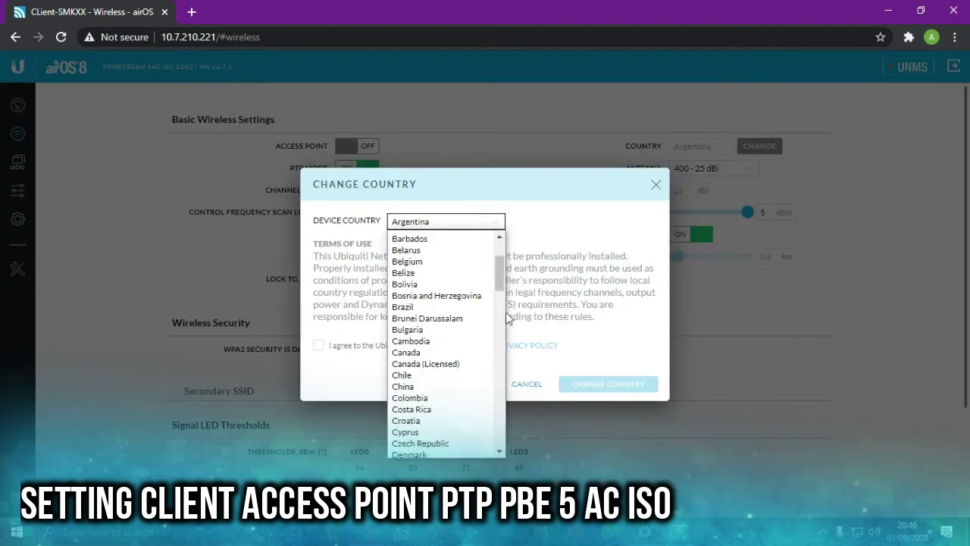
{"action": "scroll", "coordinate": [471, 360], "scroll_direction": "down", "scroll_amount": 3}
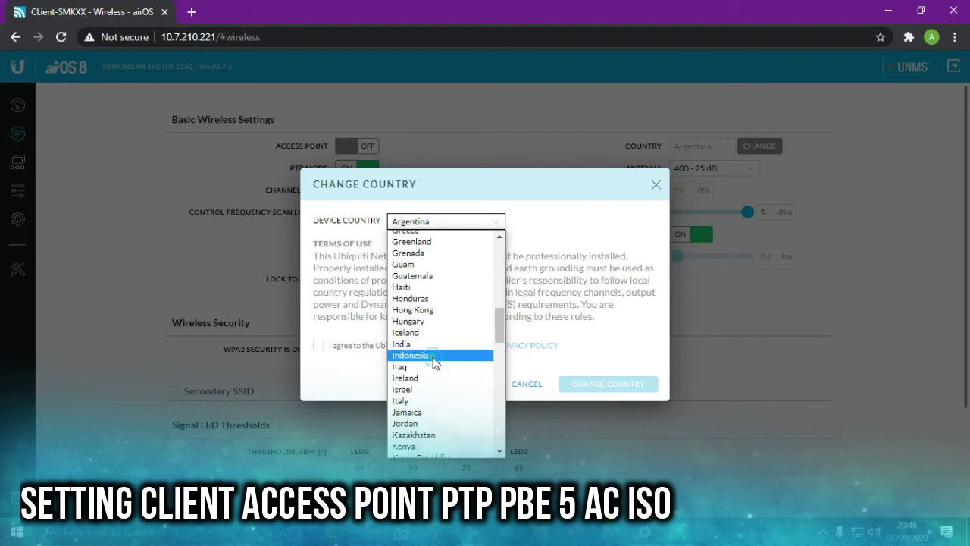
{"action": "left_click", "coordinate": [473, 400]}
{"action": "left_click", "coordinate": [474, 221]}
{"action": "scroll", "coordinate": [470, 307], "scroll_direction": "down", "scroll_amount": 15}
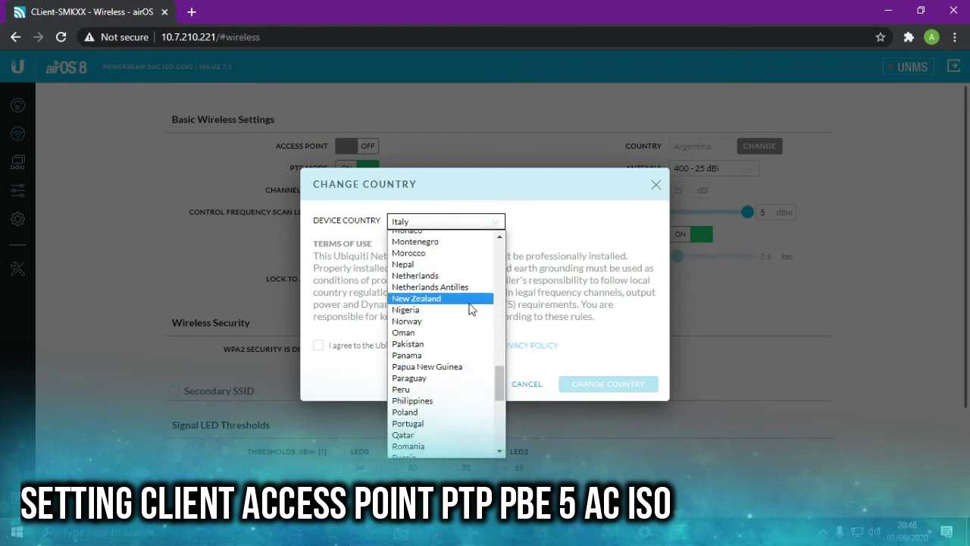
{"action": "scroll", "coordinate": [467, 310], "scroll_direction": "up", "scroll_amount": 5}
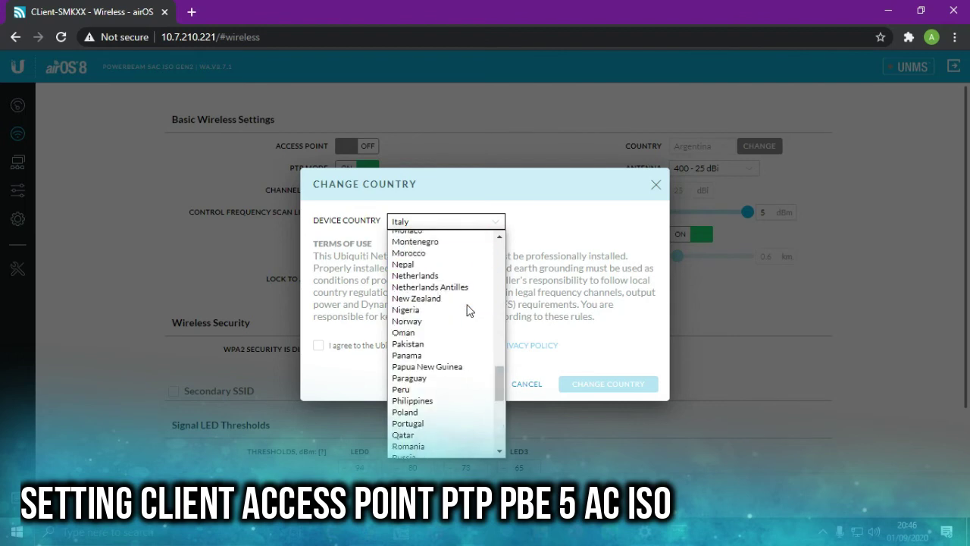
{"action": "scroll", "coordinate": [467, 310], "scroll_direction": "up", "scroll_amount": 4}
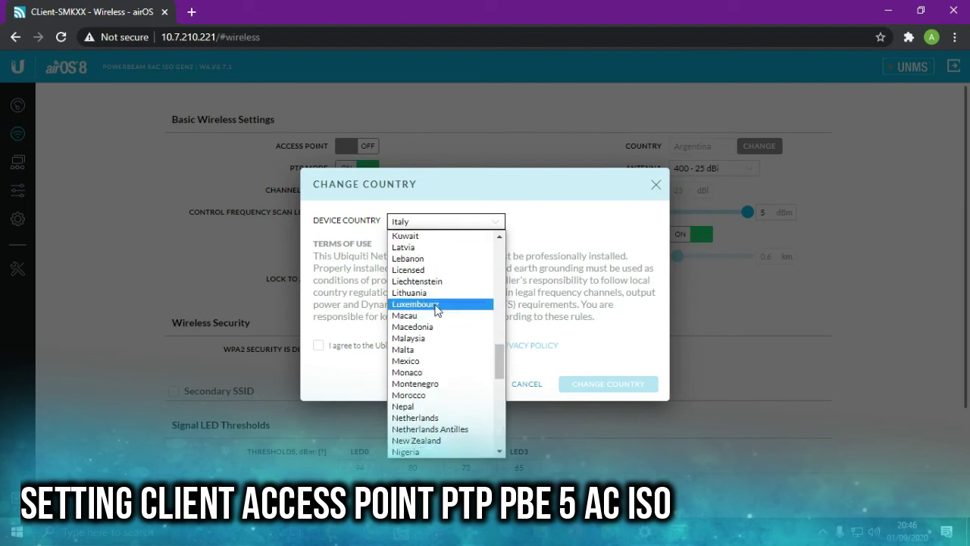
{"action": "left_click", "coordinate": [433, 271]}
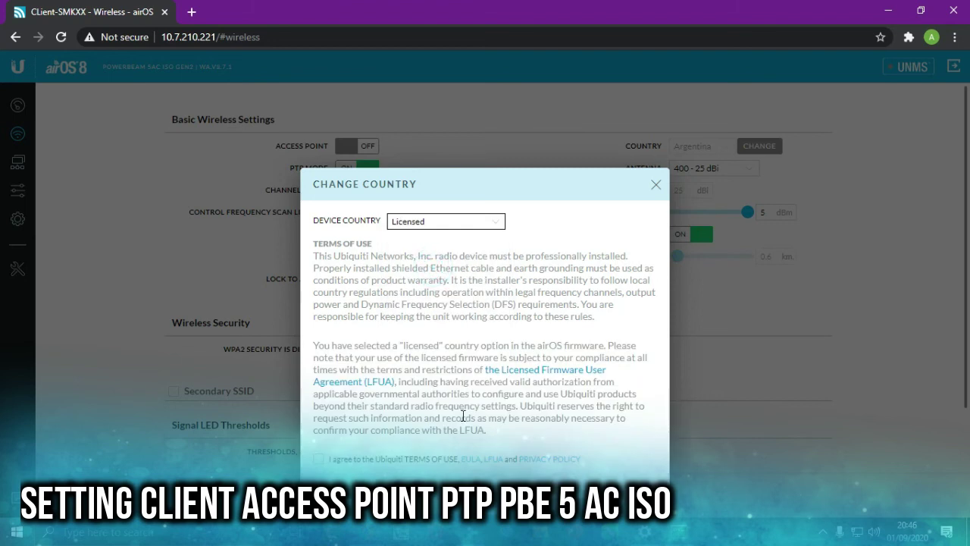
{"action": "left_click", "coordinate": [382, 461]}
{"action": "left_click", "coordinate": [607, 489]}
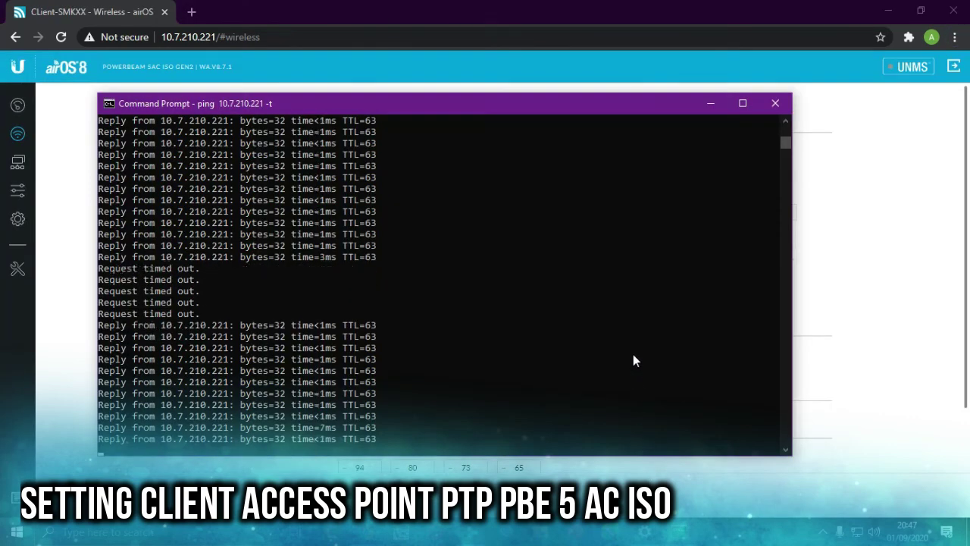
- Pick SMP-XXX from a site survey and lock the client to that AP's MAC
{"action": "left_click", "coordinate": [711, 104]}
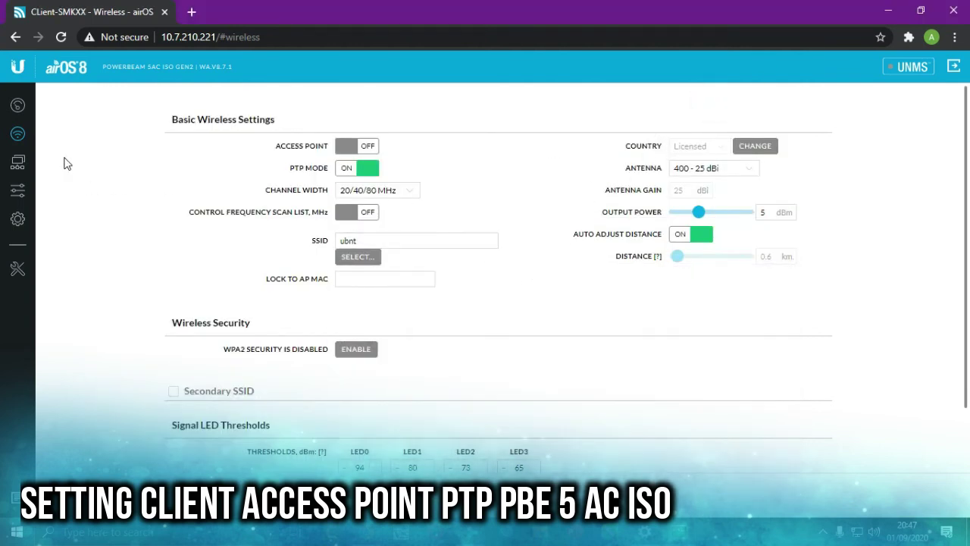
{"action": "left_click", "coordinate": [363, 258]}
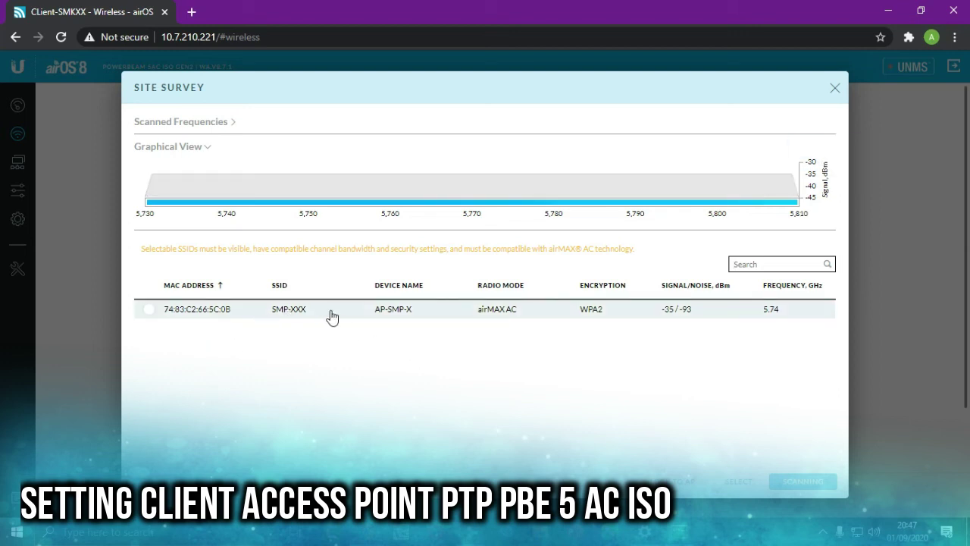
{"action": "left_click", "coordinate": [148, 312]}
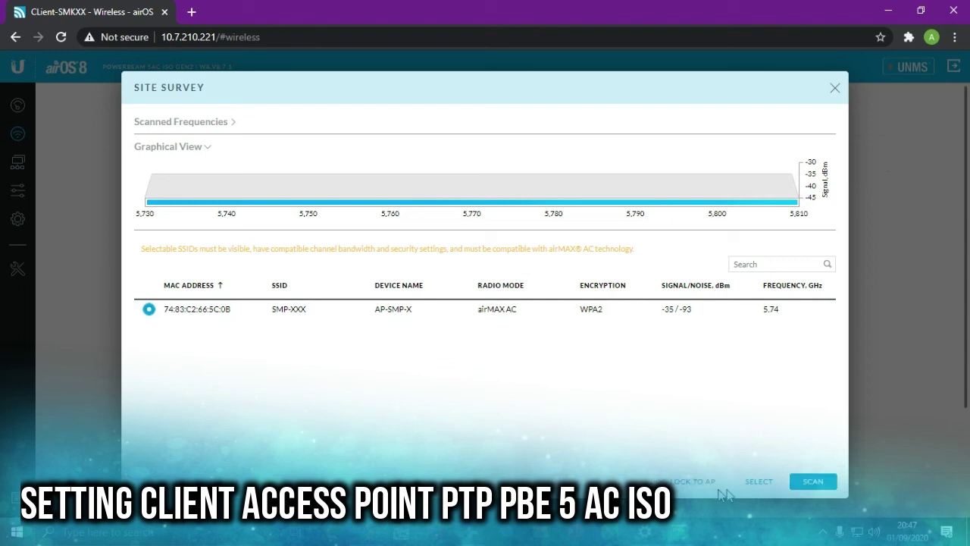
{"action": "left_click", "coordinate": [703, 486]}
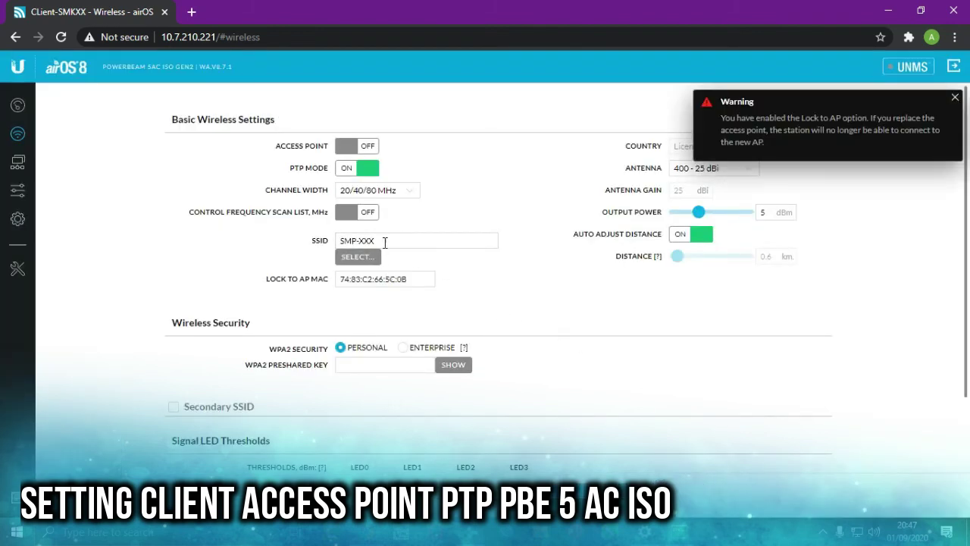
- Enter the WPA2 preshared key, then check the dashboard showing SSID SMP-XXX not yet connected
{"action": "left_click", "coordinate": [381, 365]}
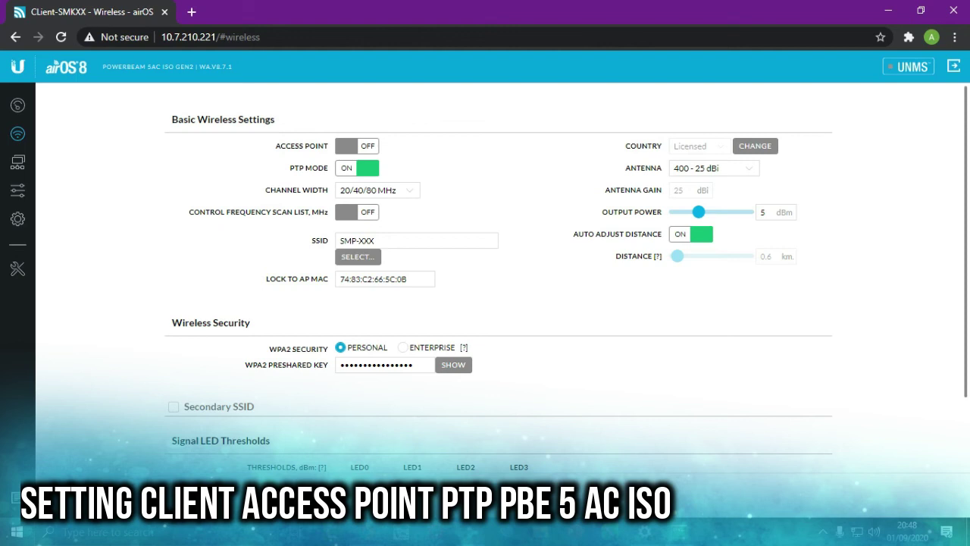
{"action": "key", "text": "alt+Tab"}
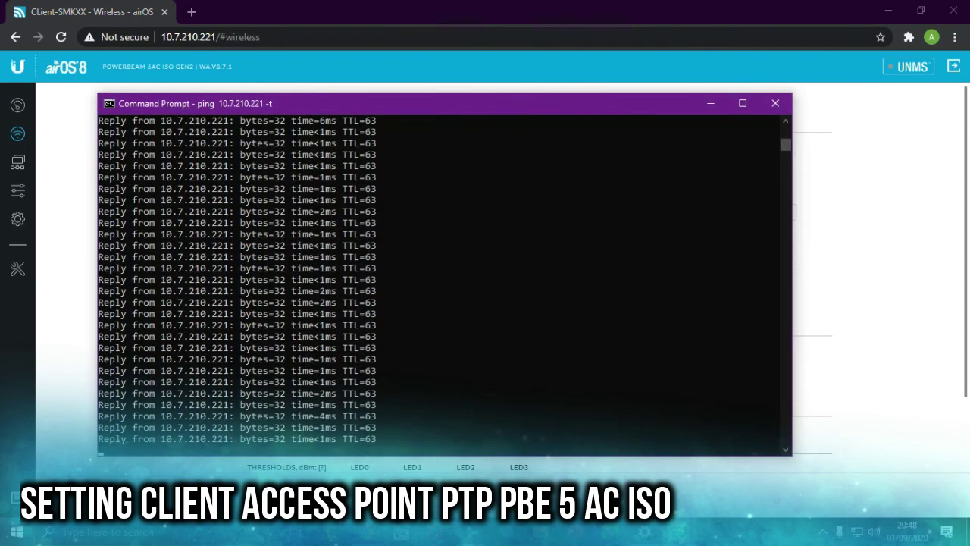
{"action": "left_click", "coordinate": [909, 262]}
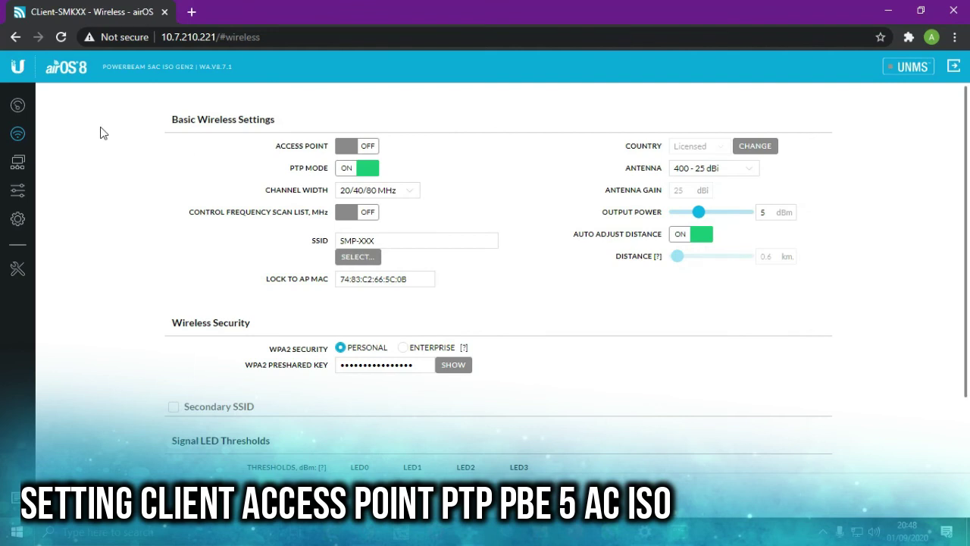
{"action": "left_click", "coordinate": [12, 105]}
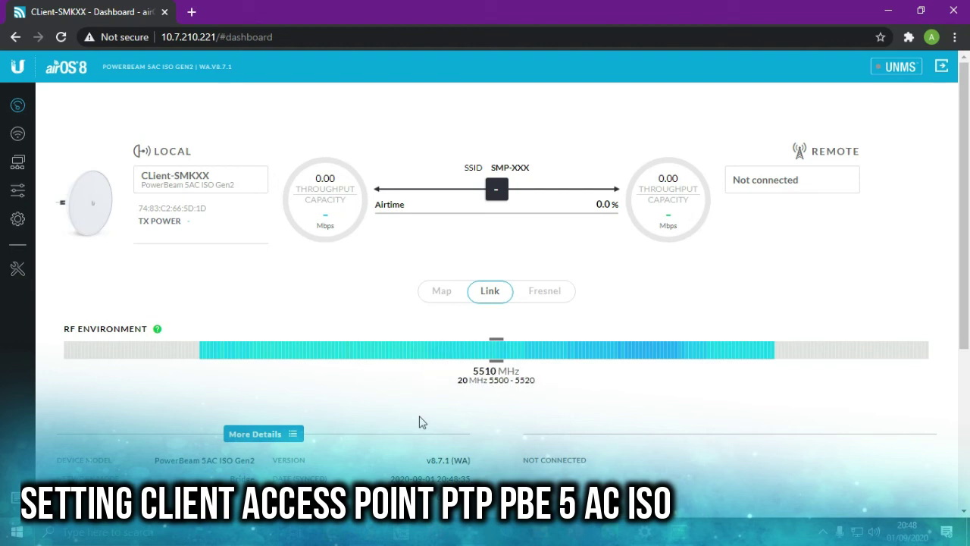
- Keep channel width at 20/40/80 MHz and check the link on the dashboard
{"action": "left_click", "coordinate": [17, 133]}
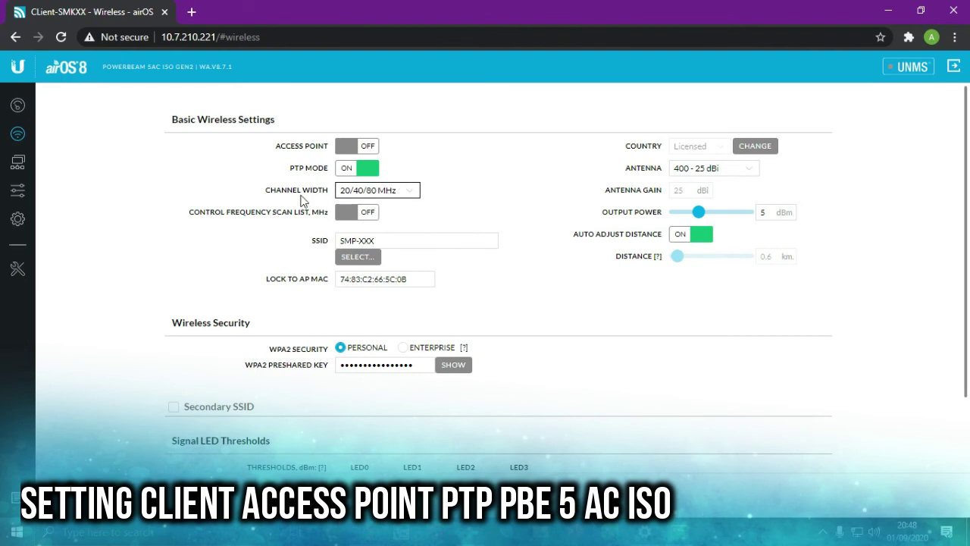
{"action": "left_click", "coordinate": [402, 192]}
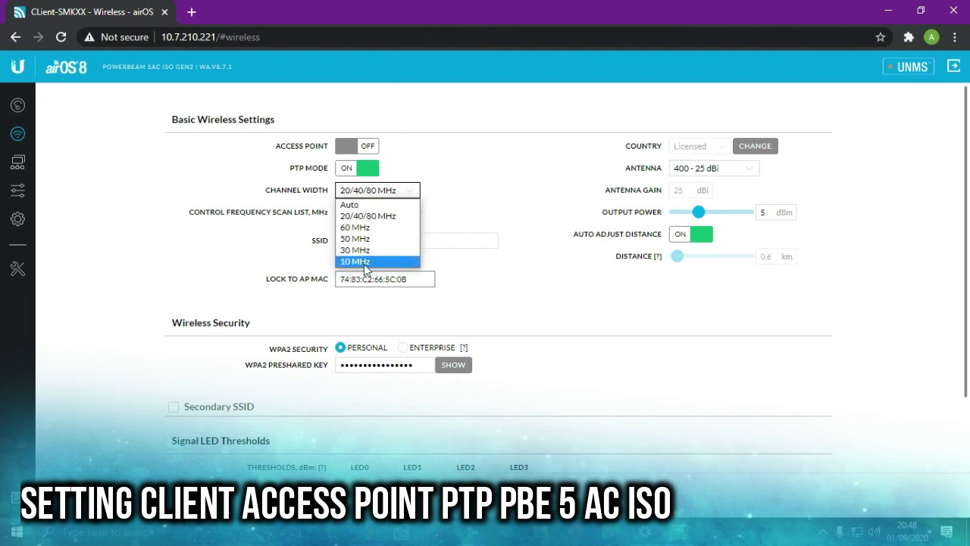
{"action": "left_click", "coordinate": [372, 216]}
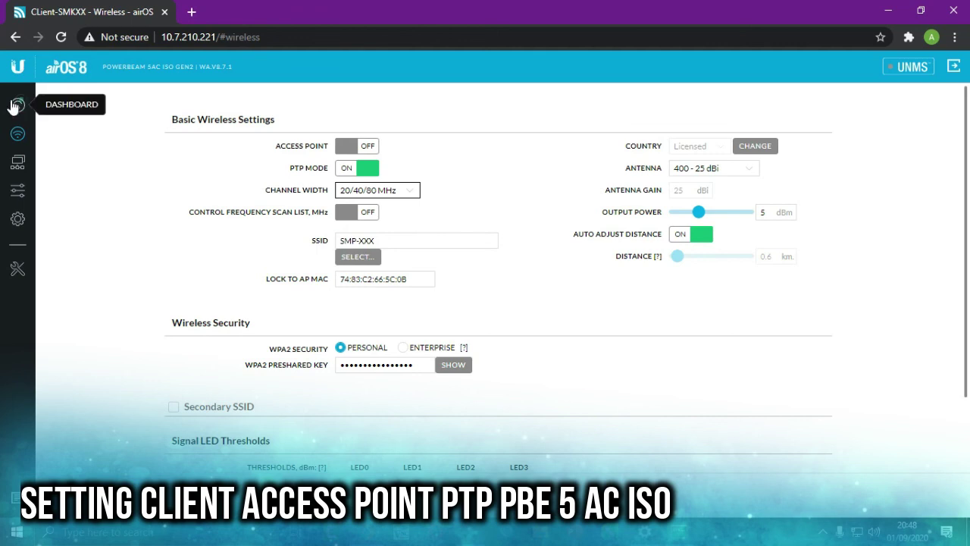
{"action": "left_click", "coordinate": [17, 104]}
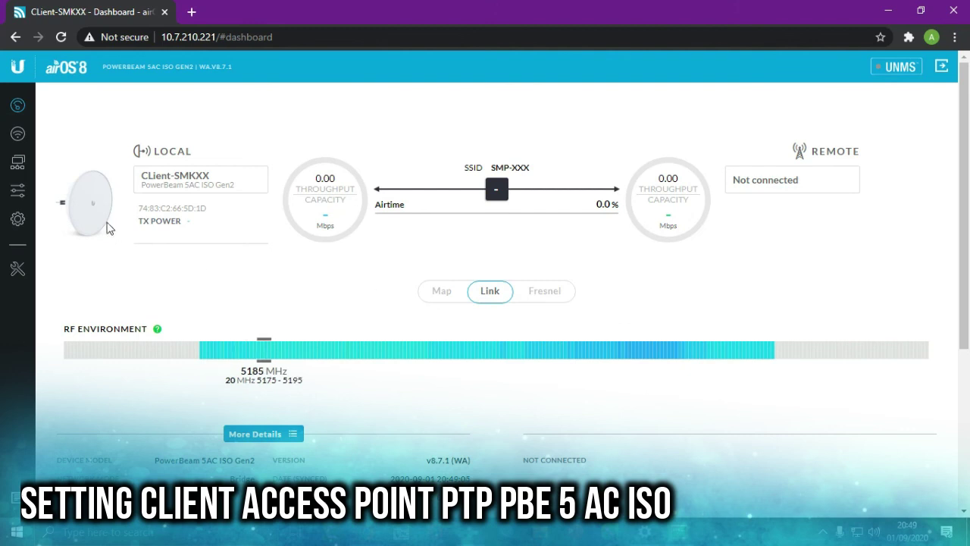
- Replace the WPA2 preshared key with a retyped key and recheck the dashboard
{"action": "left_click", "coordinate": [18, 134]}
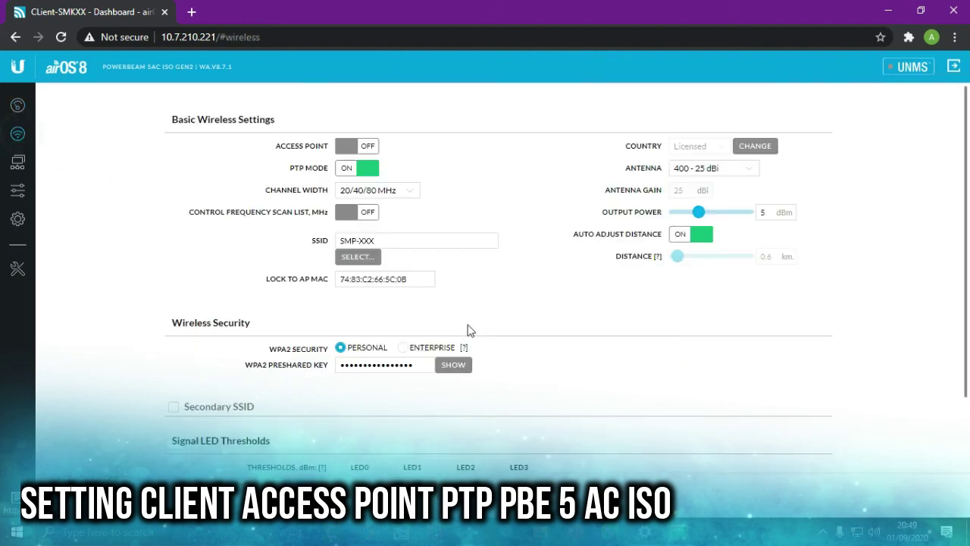
{"action": "left_click", "coordinate": [461, 366]}
{"action": "left_click", "coordinate": [464, 369]}
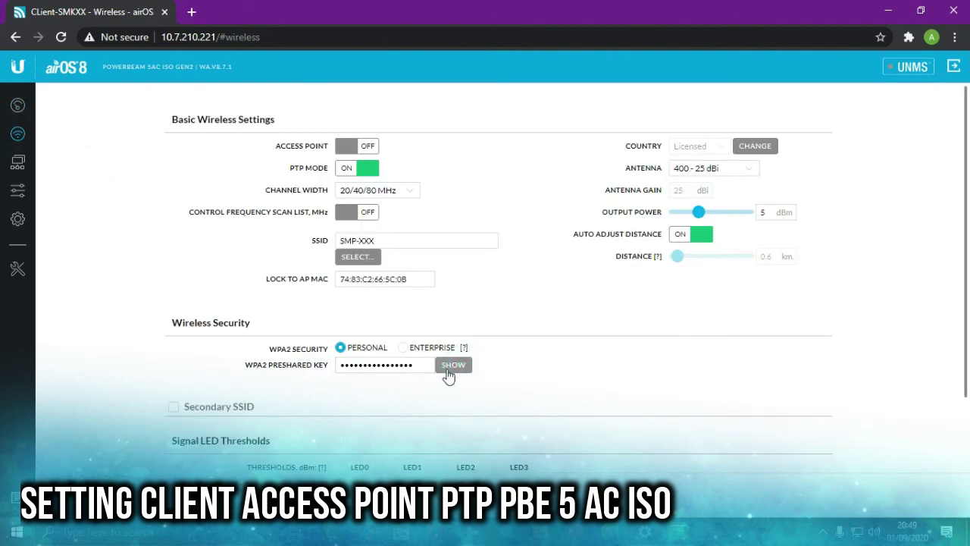
{"action": "left_click", "coordinate": [415, 367]}
{"action": "left_click_drag", "start_coordinate": [414, 367], "coordinate": [291, 371]}
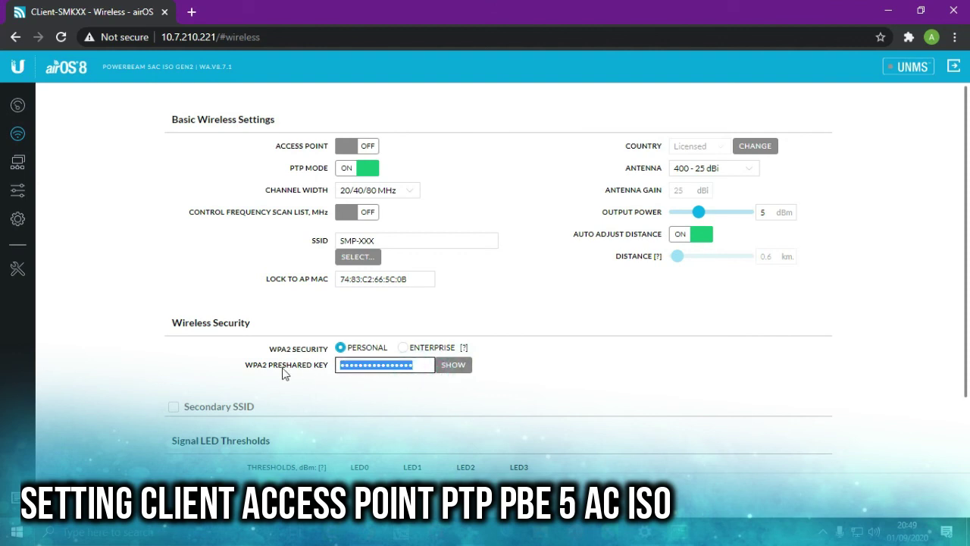
{"action": "type", "text": "R"}
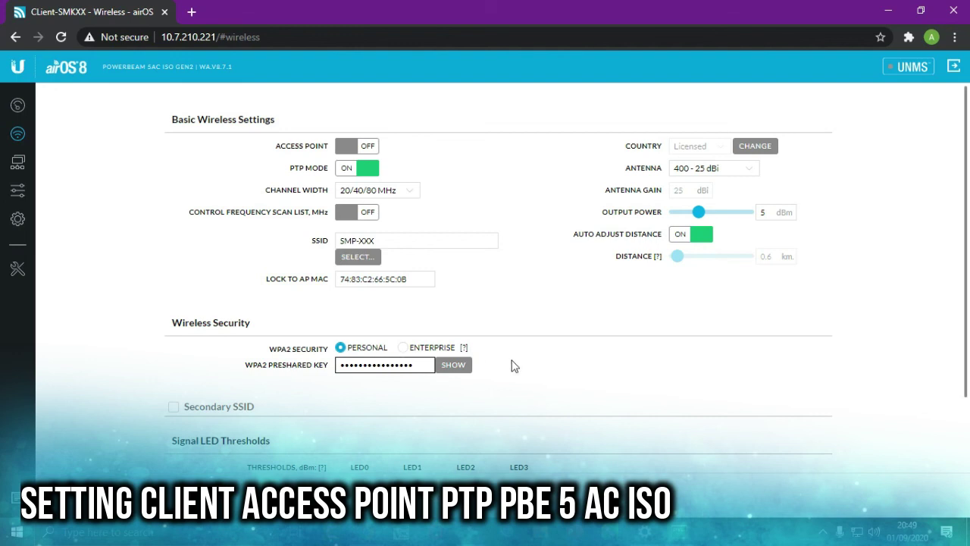
{"action": "scroll", "coordinate": [558, 375], "scroll_direction": "down", "scroll_amount": 1}
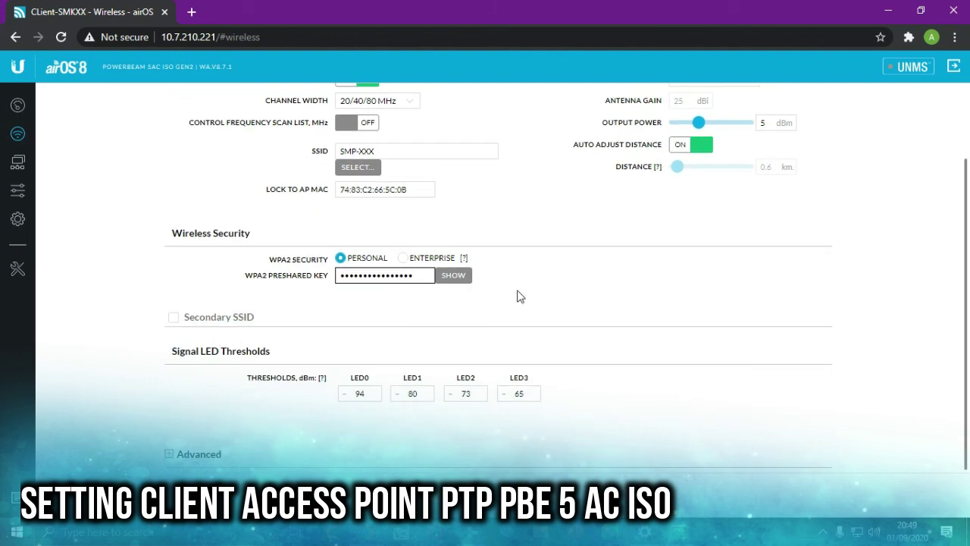
{"action": "scroll", "coordinate": [519, 297], "scroll_direction": "up", "scroll_amount": 1}
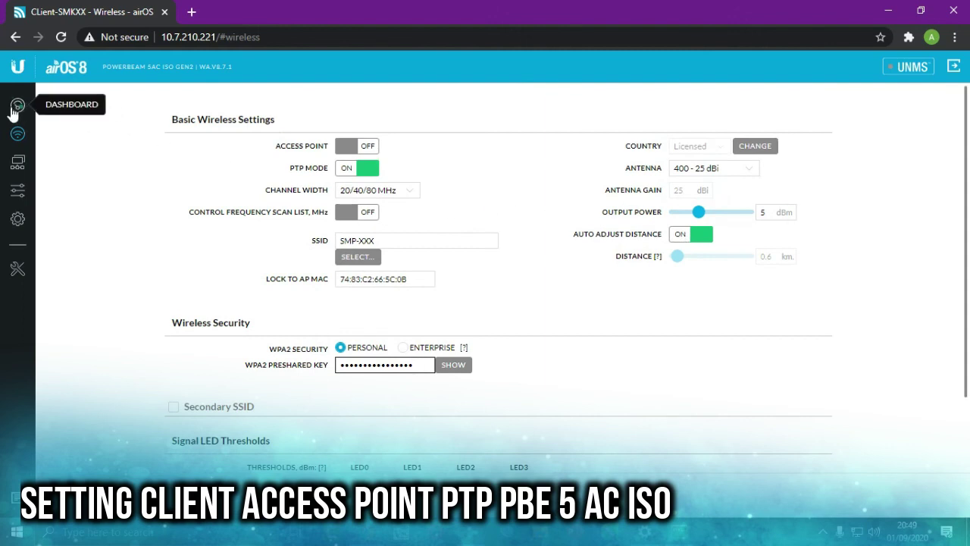
{"action": "left_click", "coordinate": [17, 105]}
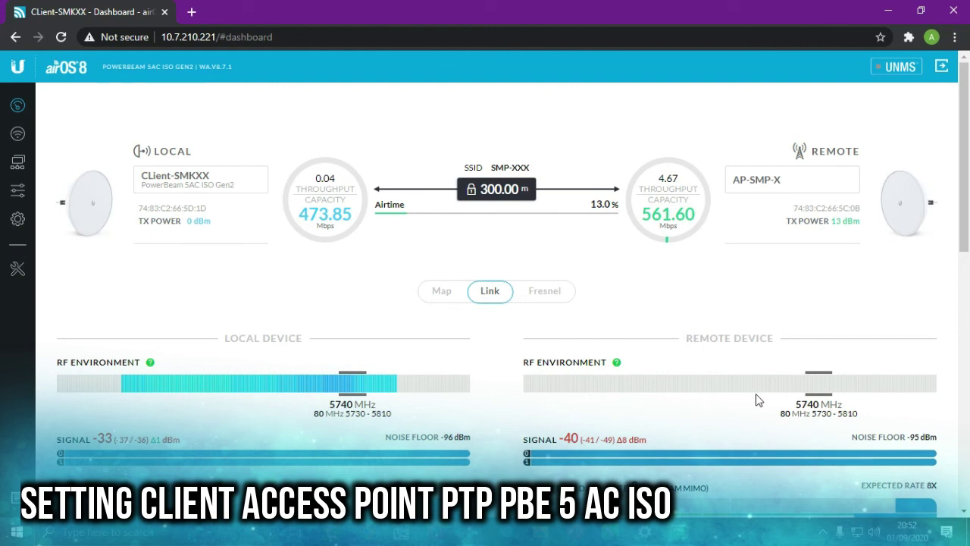
- Scroll the dashboard to review the AP-SMP-X link at 5740 MHz, RF environment and RX rates
{"action": "scroll", "coordinate": [826, 413], "scroll_direction": "down", "scroll_amount": 1}
{"action": "scroll", "coordinate": [830, 413], "scroll_direction": "up", "scroll_amount": 1}
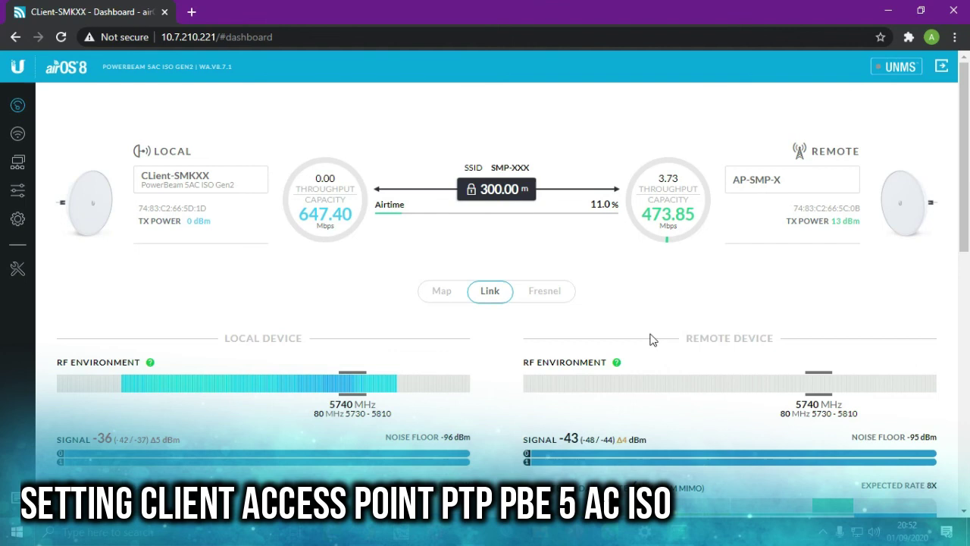
{"action": "scroll", "coordinate": [659, 338], "scroll_direction": "down", "scroll_amount": 1}
{"action": "scroll", "coordinate": [664, 338], "scroll_direction": "down", "scroll_amount": 3}
{"action": "scroll", "coordinate": [533, 353], "scroll_direction": "up", "scroll_amount": 4}
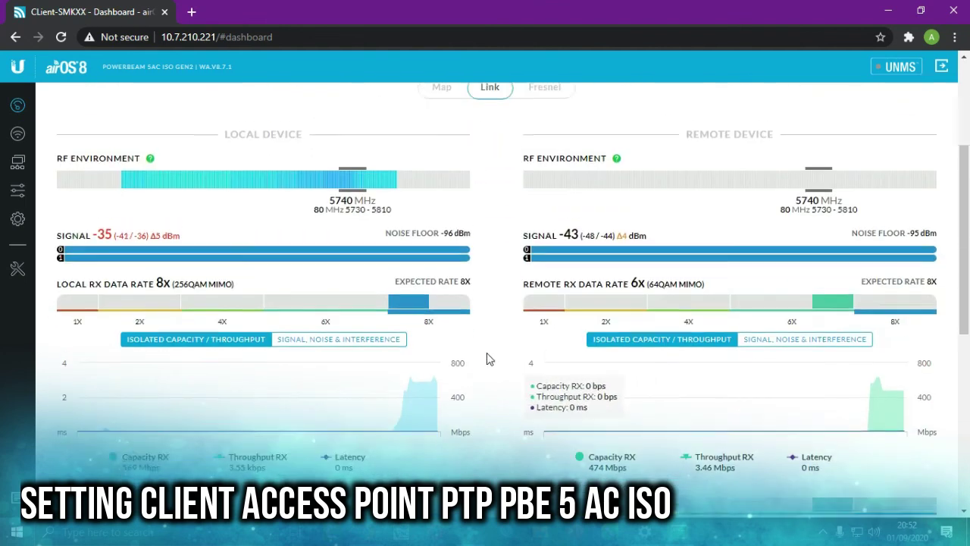
{"action": "scroll", "coordinate": [504, 386], "scroll_direction": "down", "scroll_amount": 3}
{"action": "scroll", "coordinate": [412, 325], "scroll_direction": "up", "scroll_amount": 3}
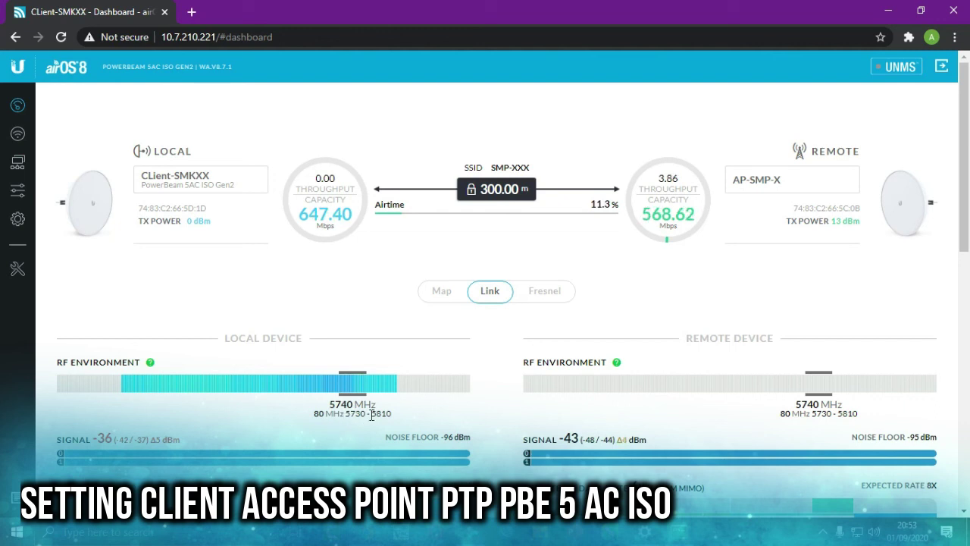
{"action": "scroll", "coordinate": [372, 416], "scroll_direction": "down", "scroll_amount": 1}
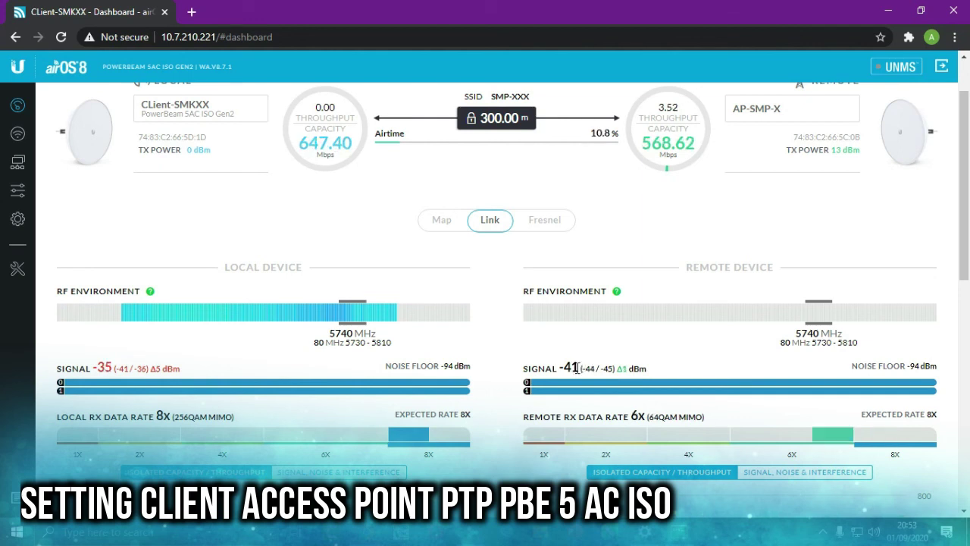
{"action": "mouse_move", "coordinate": [94, 371]}
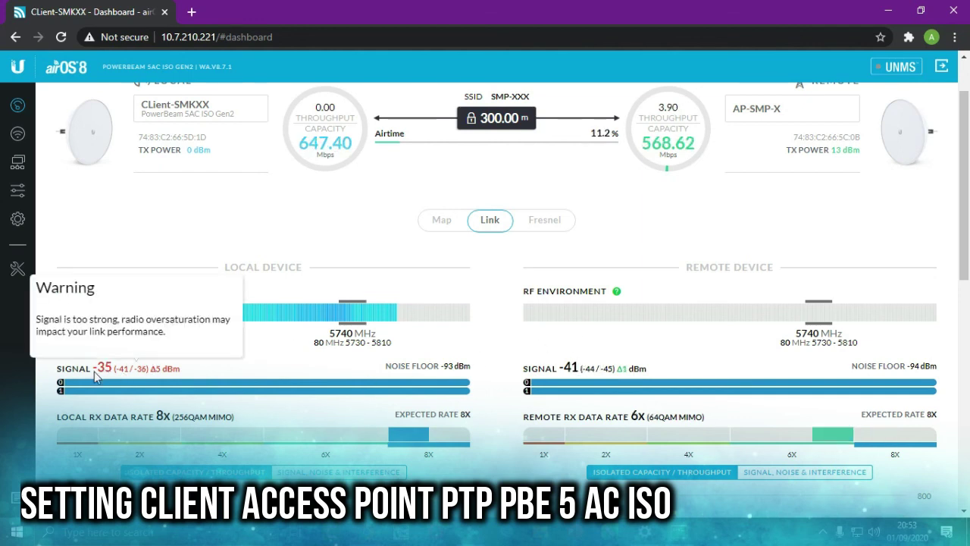